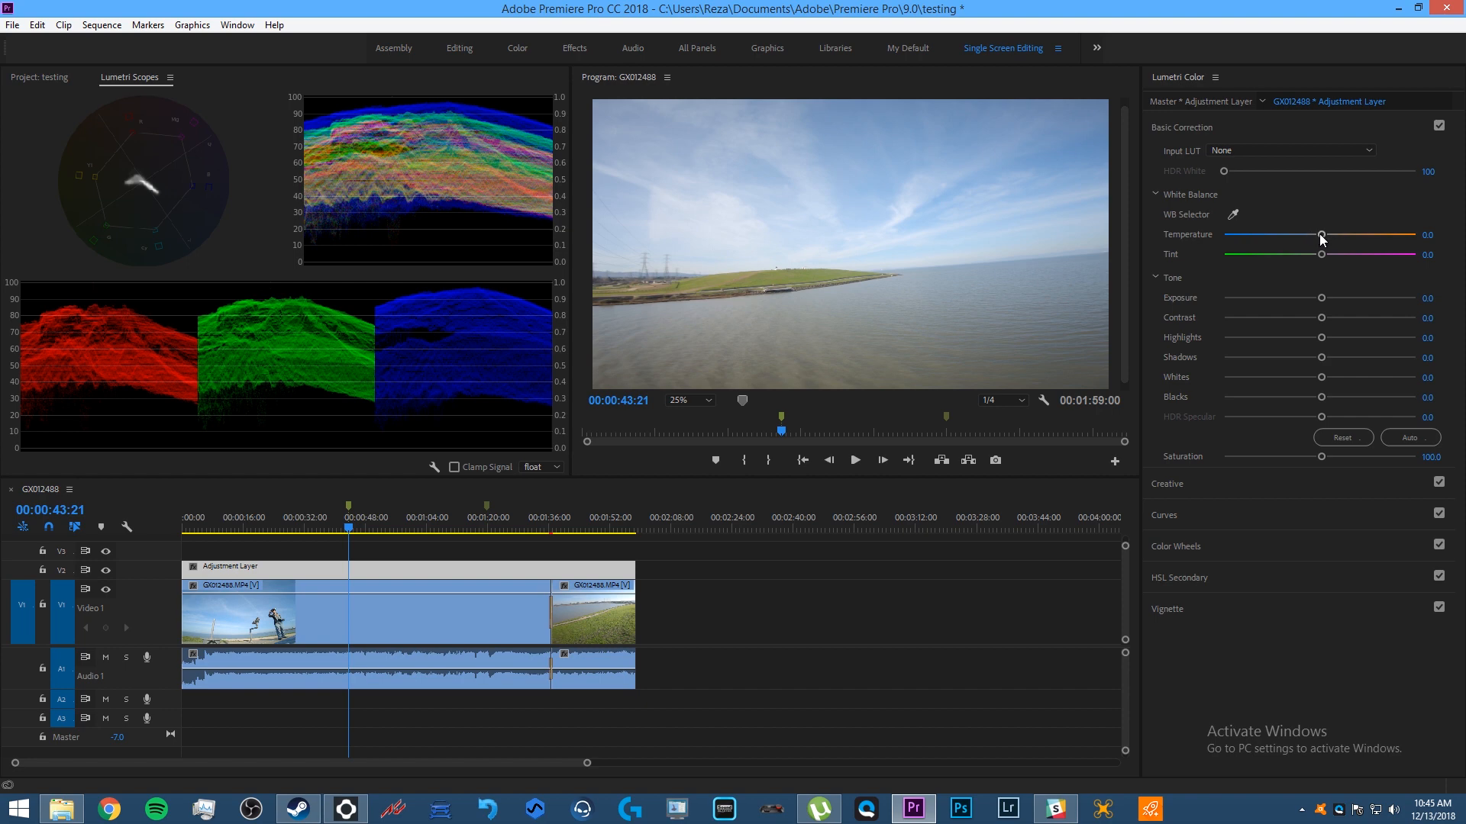
Set the adjustment layer's white balance to Temperature 4.0 and Tint 4.0
left_click_drag(1321, 235, 1301, 237)
left_click(1426, 234)
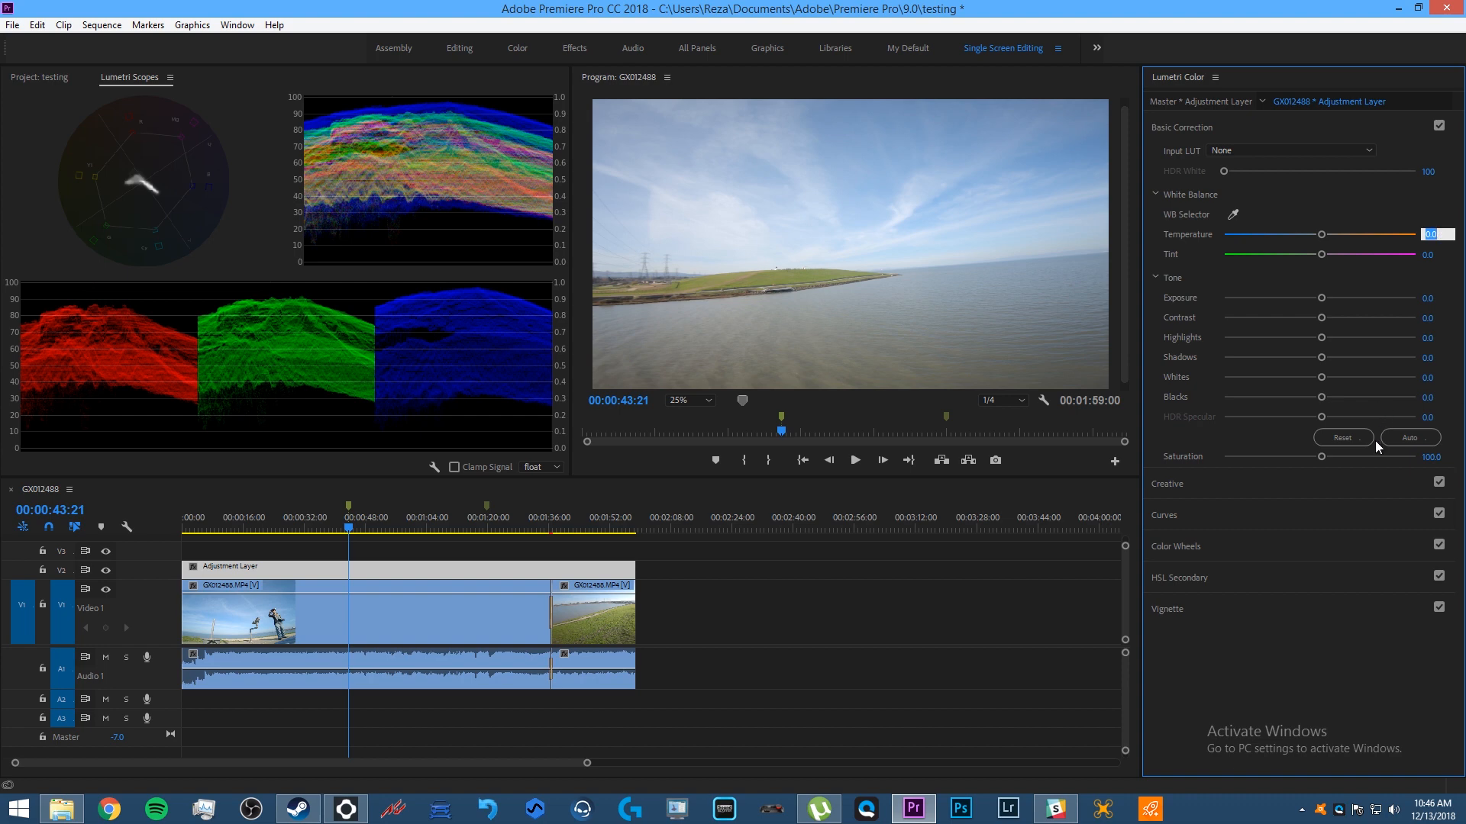
type("5")
key("Return")
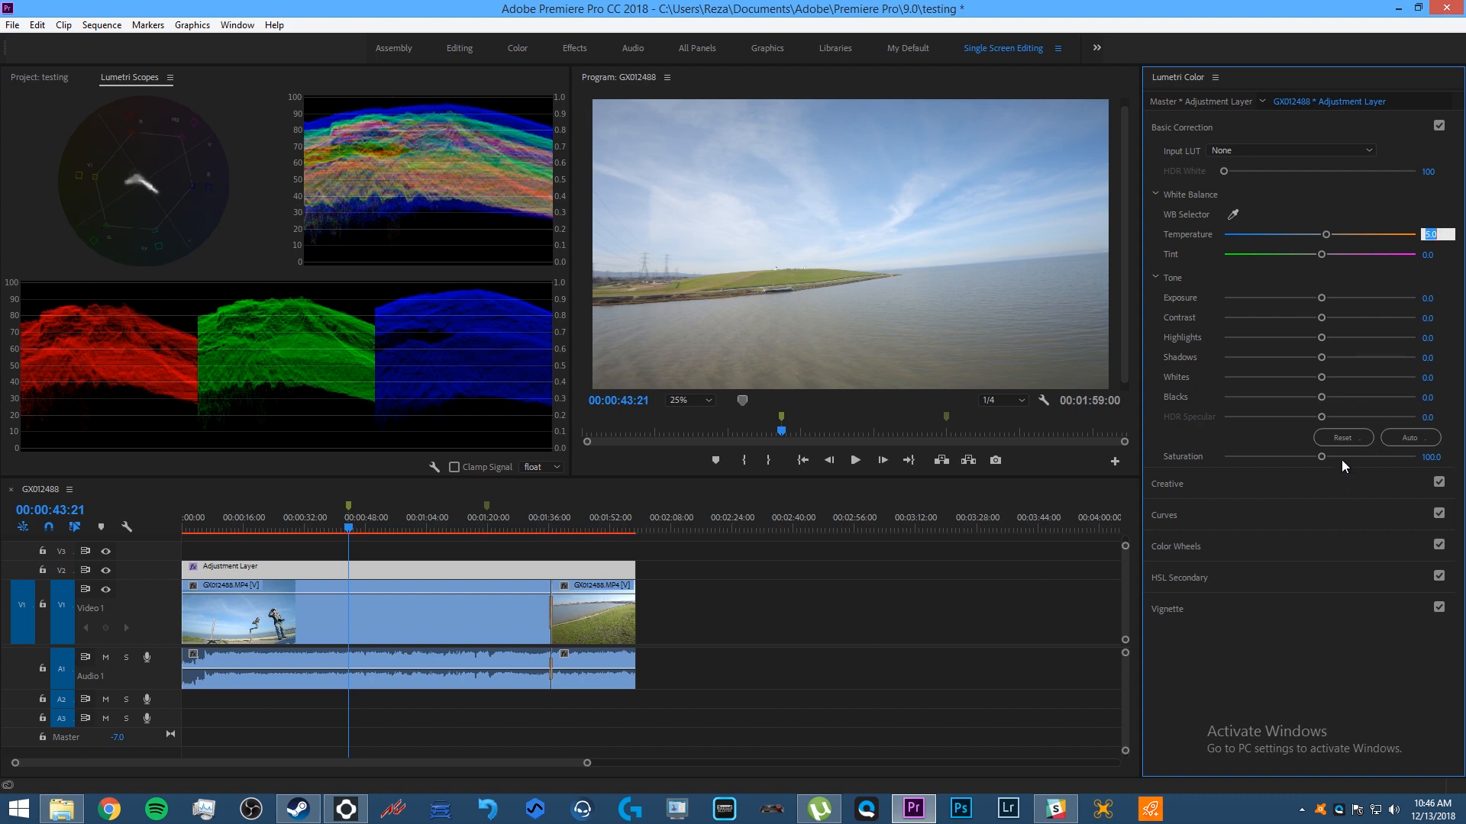
type("4")
key("Return")
type("4")
key("Return")
left_click(1426, 255)
type("4")
key("Return")
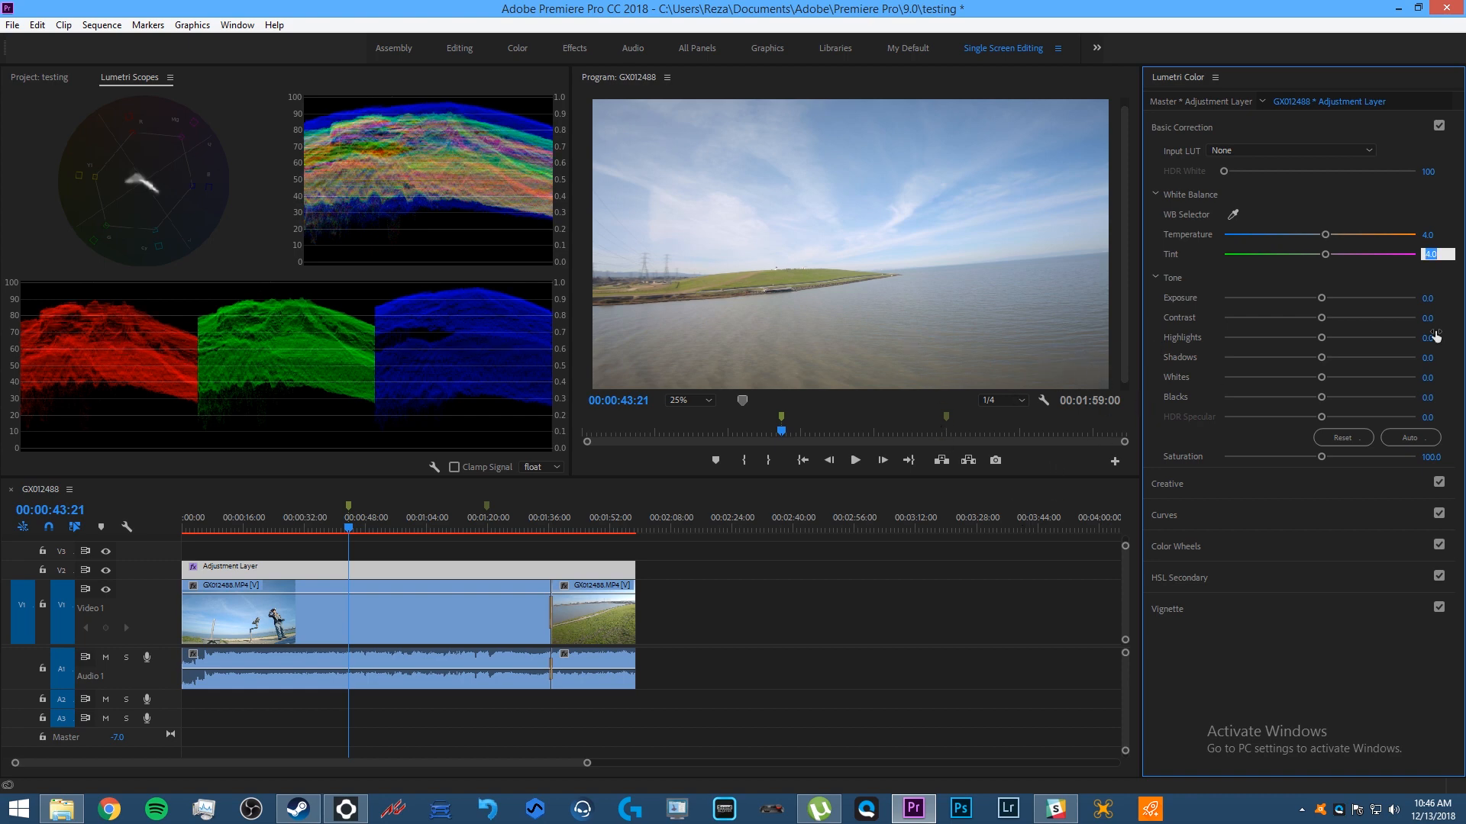
Raise the adjustment layer's Contrast to 13.5 and lower its Exposure to -0.1
left_click(1321, 196)
mouse_move(1326, 321)
left_mouse_down()
mouse_move(1346, 322)
mouse_move(1331, 324)
left_mouse_up()
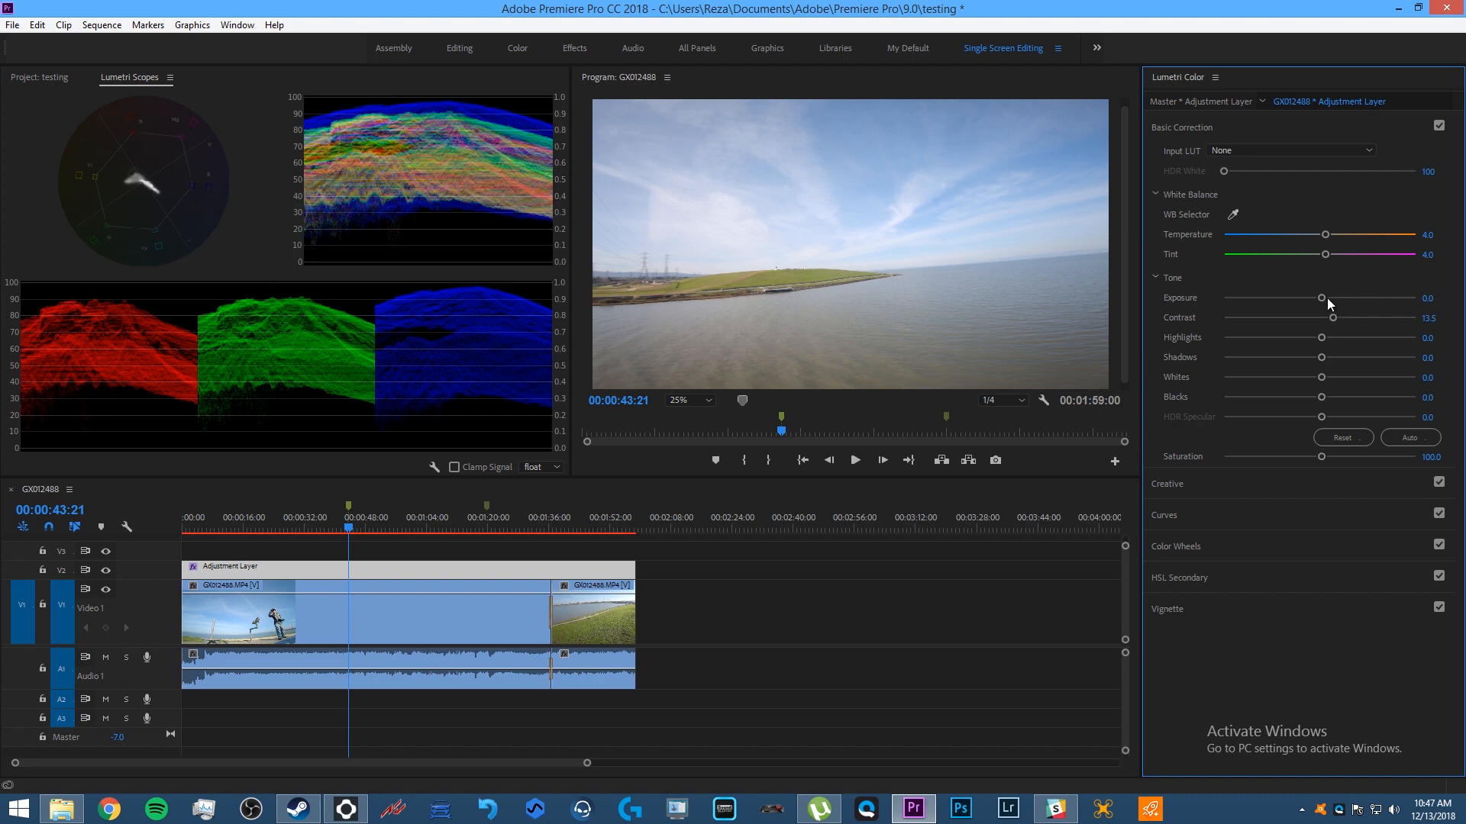
left_click_drag(1322, 297, 1316, 297)
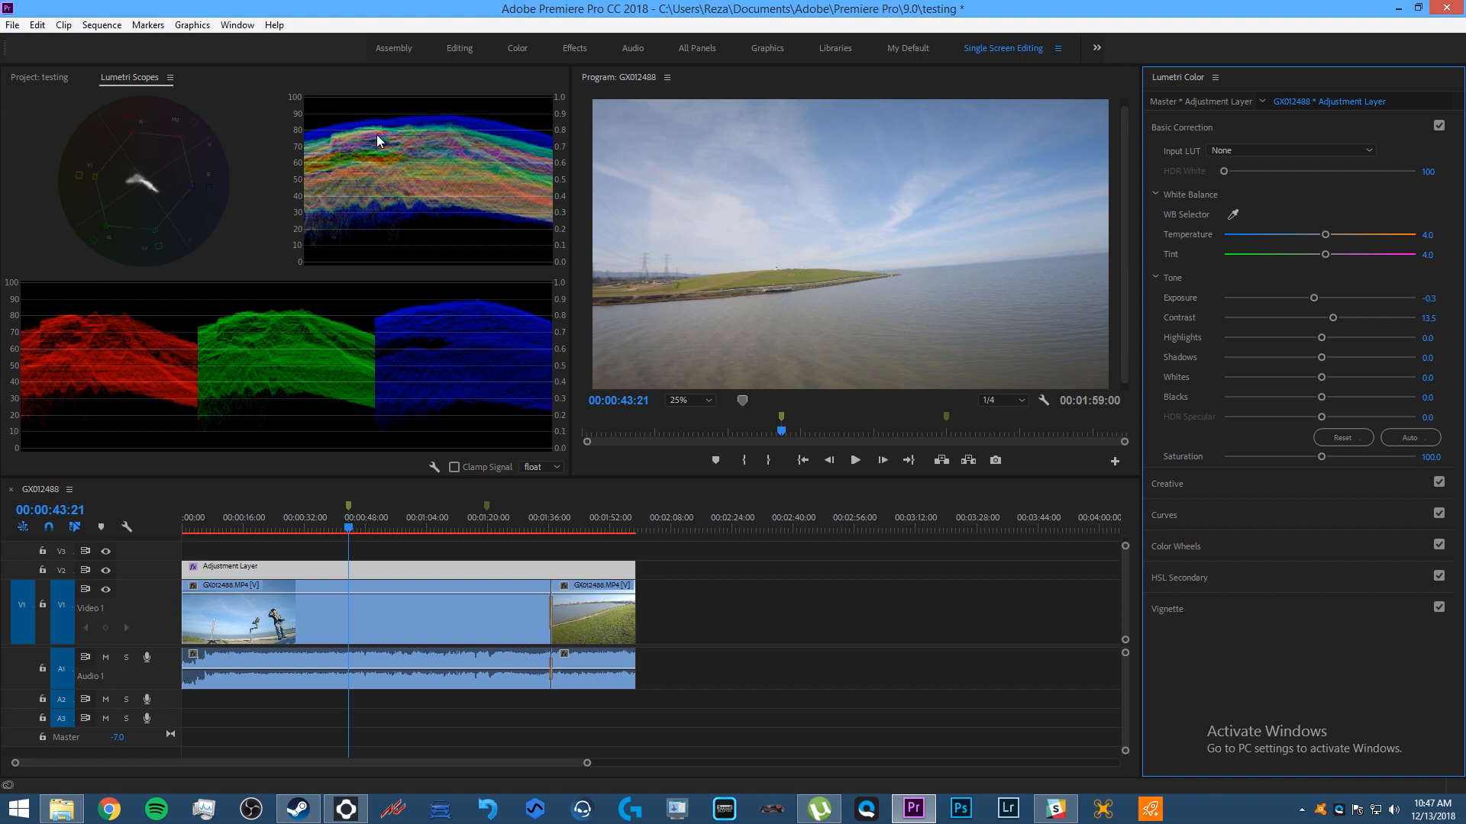
double_click(1316, 298)
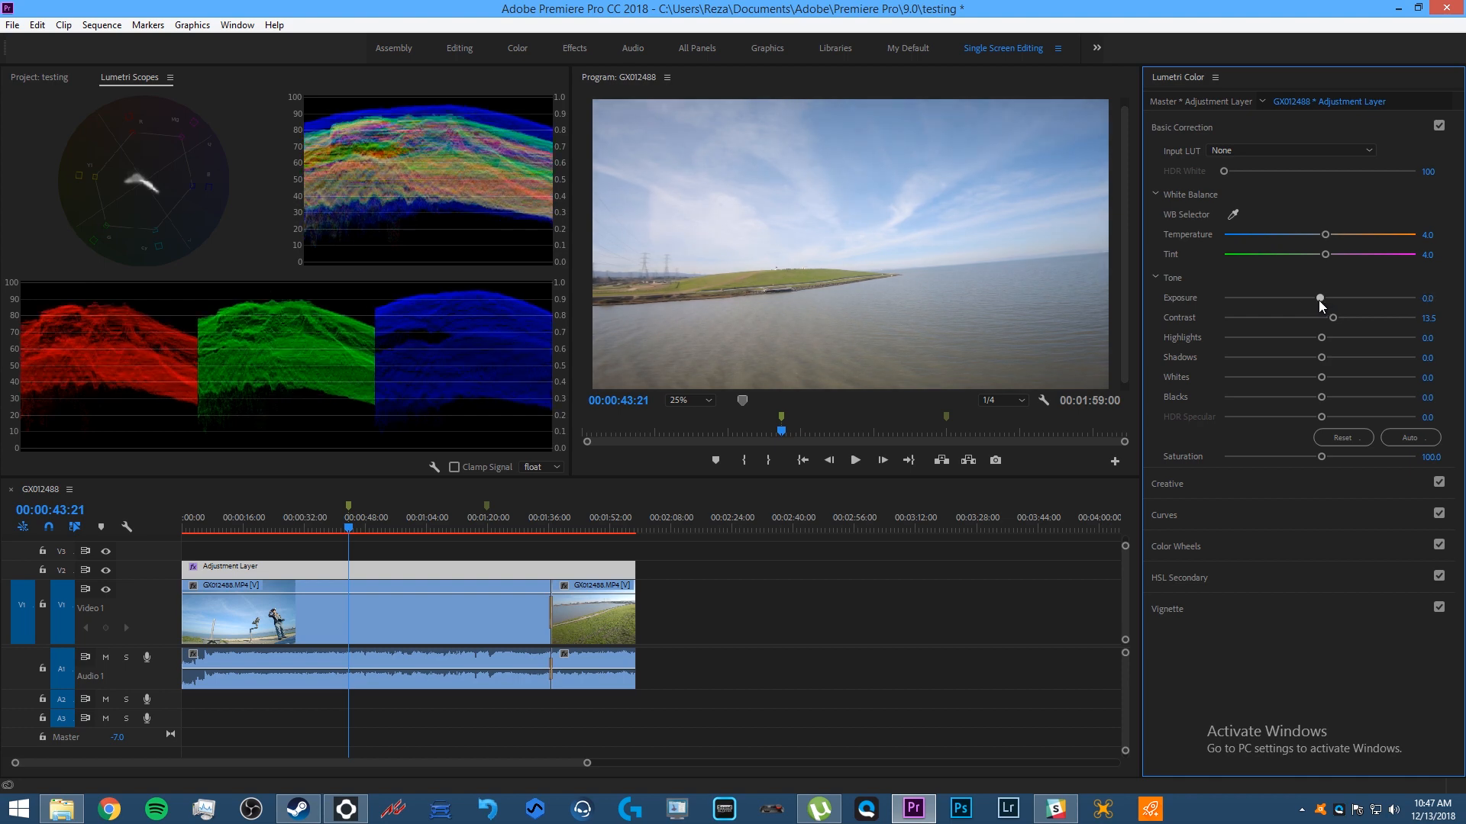
left_click_drag(1318, 300, 1316, 300)
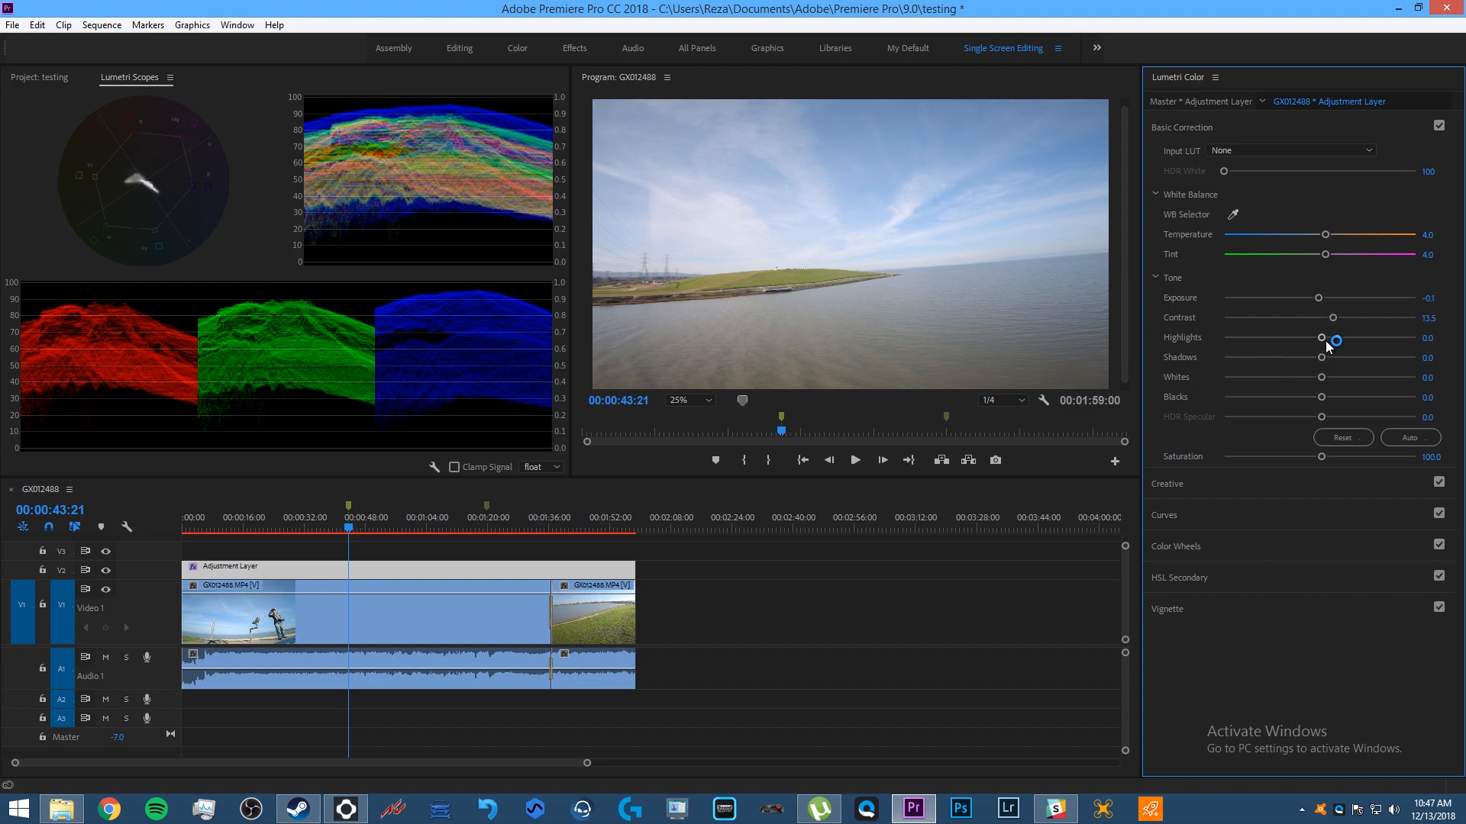
Lower the Whites to -3.2 and the Highlights to -0.8 in the tone settings
left_click_drag(1321, 377, 1317, 377)
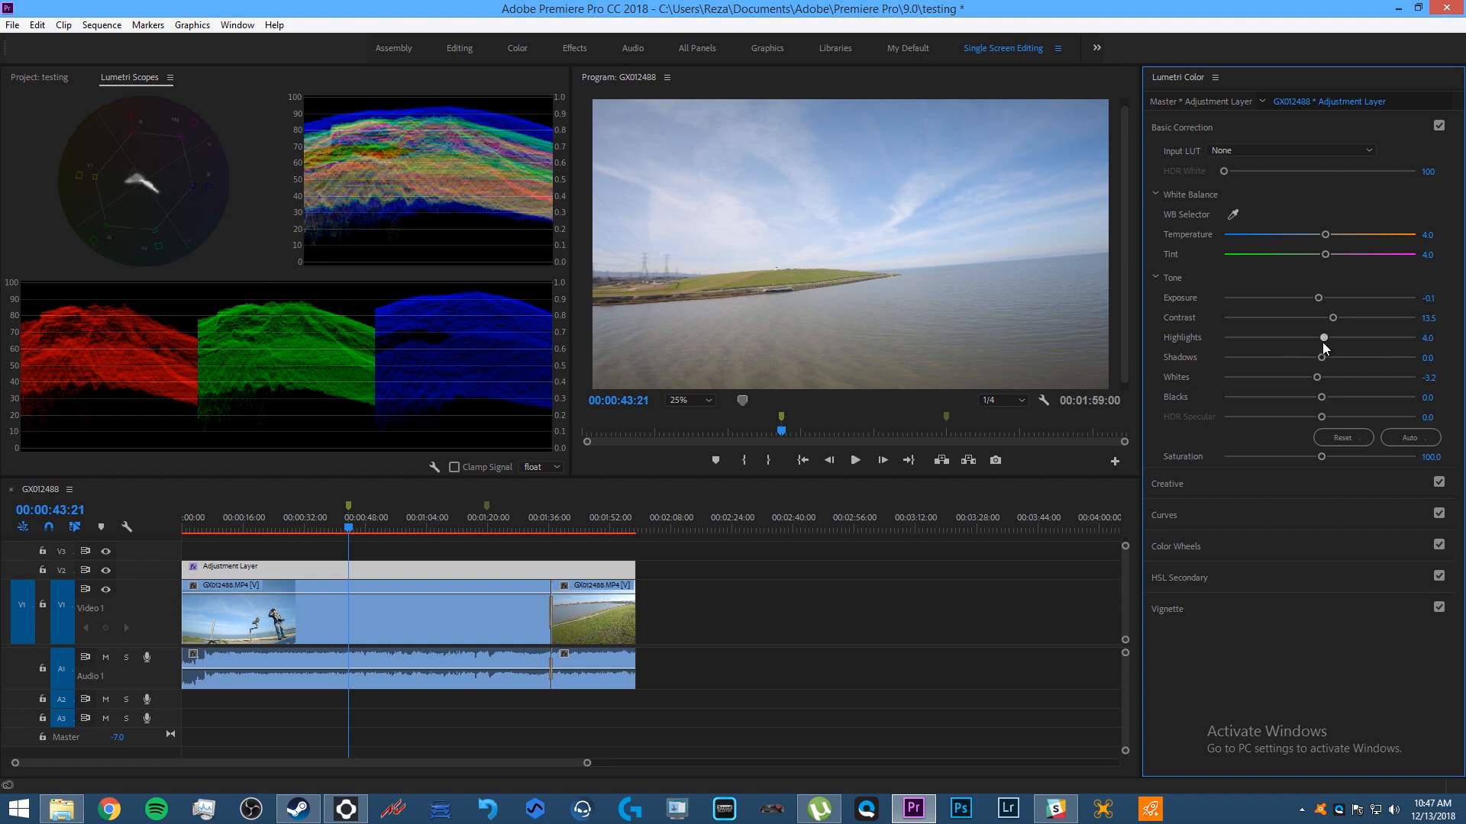
left_click_drag(1322, 342, 1318, 341)
At 00:01:46:21 in the sequence, set the Shadows to -15.1 and the Blacks to 2.4
left_click(592, 523)
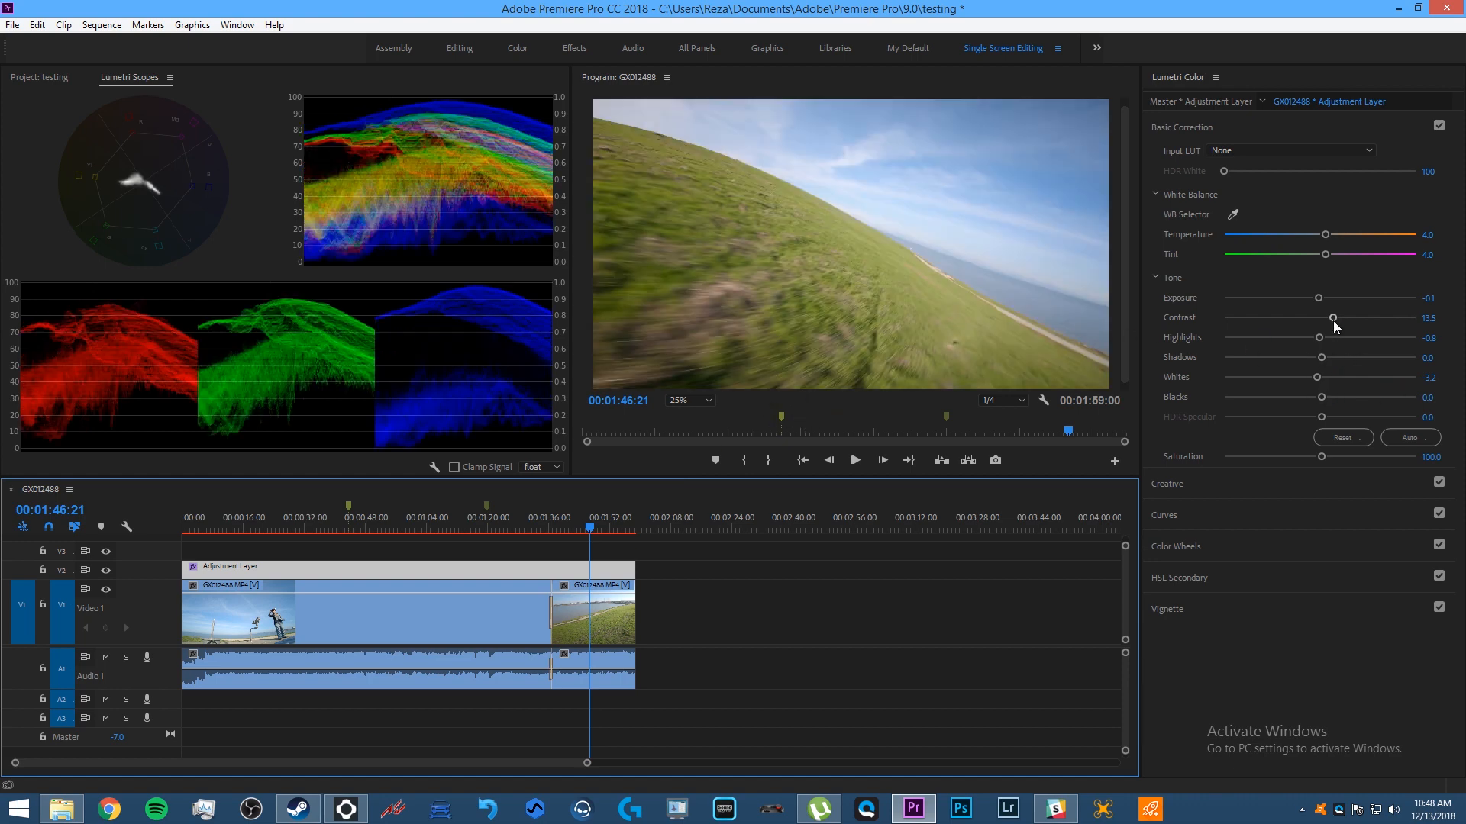
mouse_move(1321, 358)
left_mouse_down()
mouse_move(1334, 361)
mouse_move(1301, 355)
left_mouse_up()
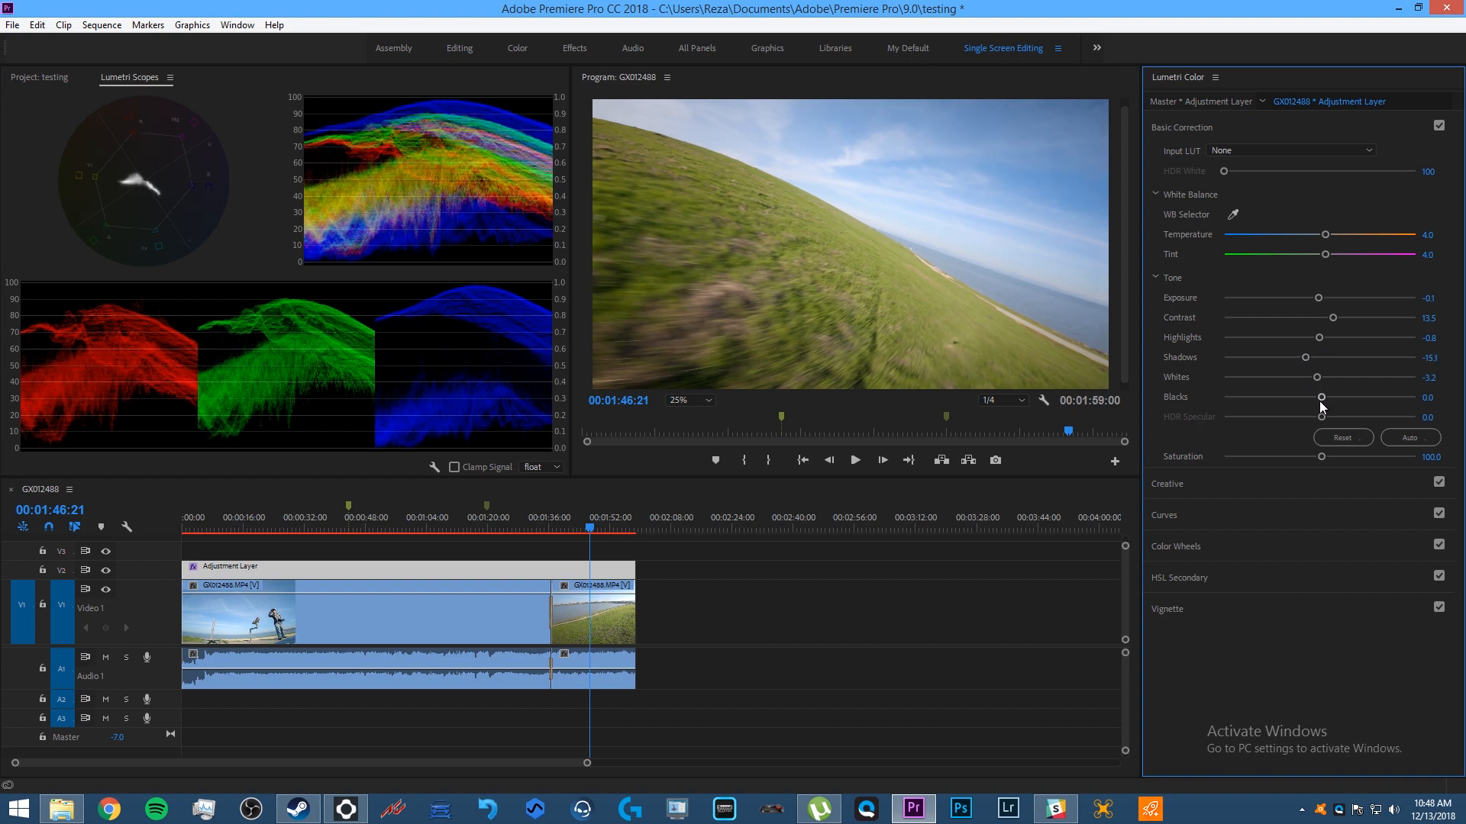
mouse_move(1321, 398)
left_mouse_down()
mouse_move(1348, 394)
mouse_move(1322, 393)
left_mouse_up()
In the Creative adjustments, raise Vibrance to 57.1 and Saturation to 117.5
left_click(1298, 489)
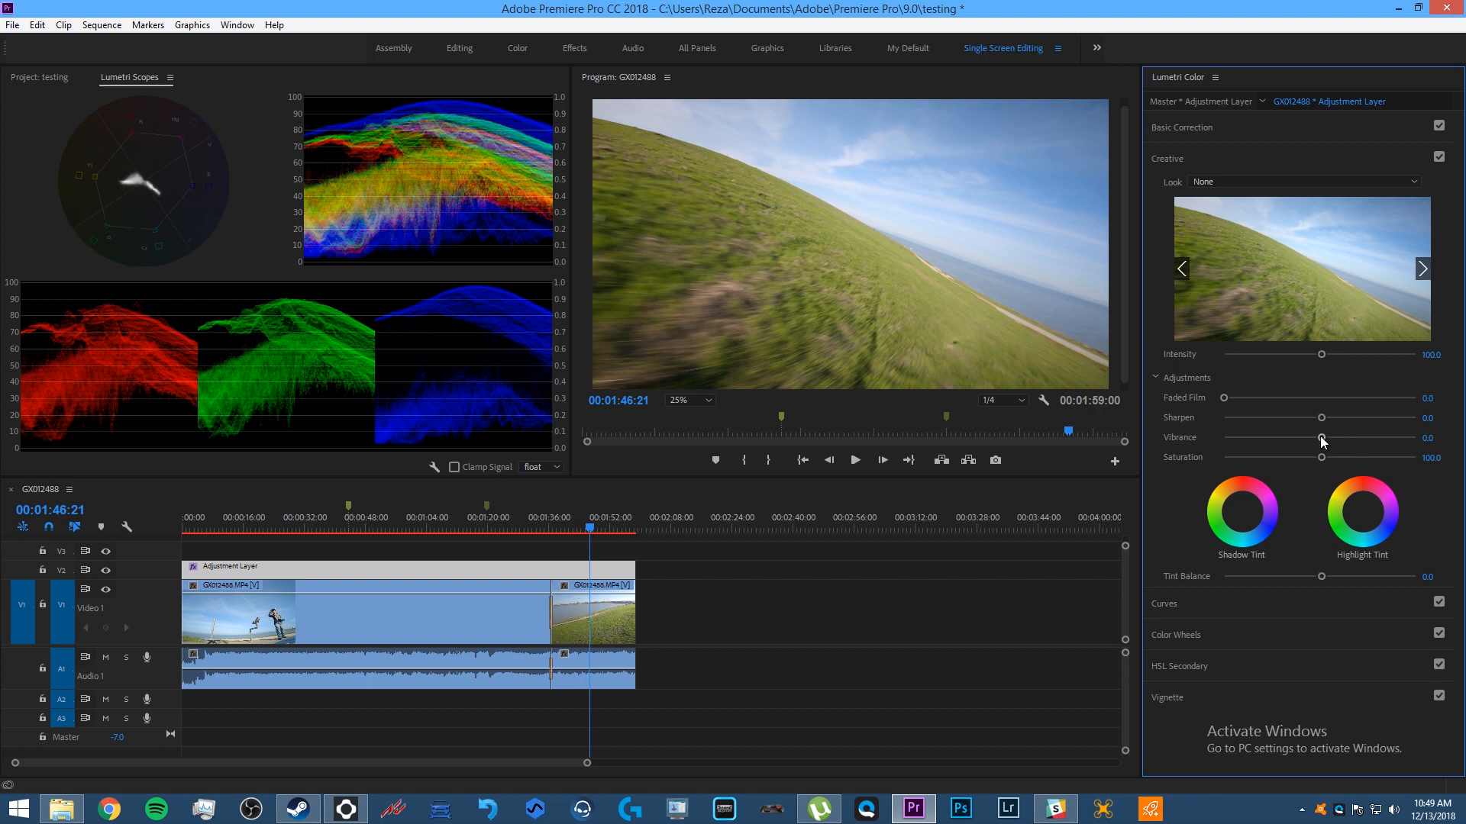
left_click_drag(1321, 437, 1438, 446)
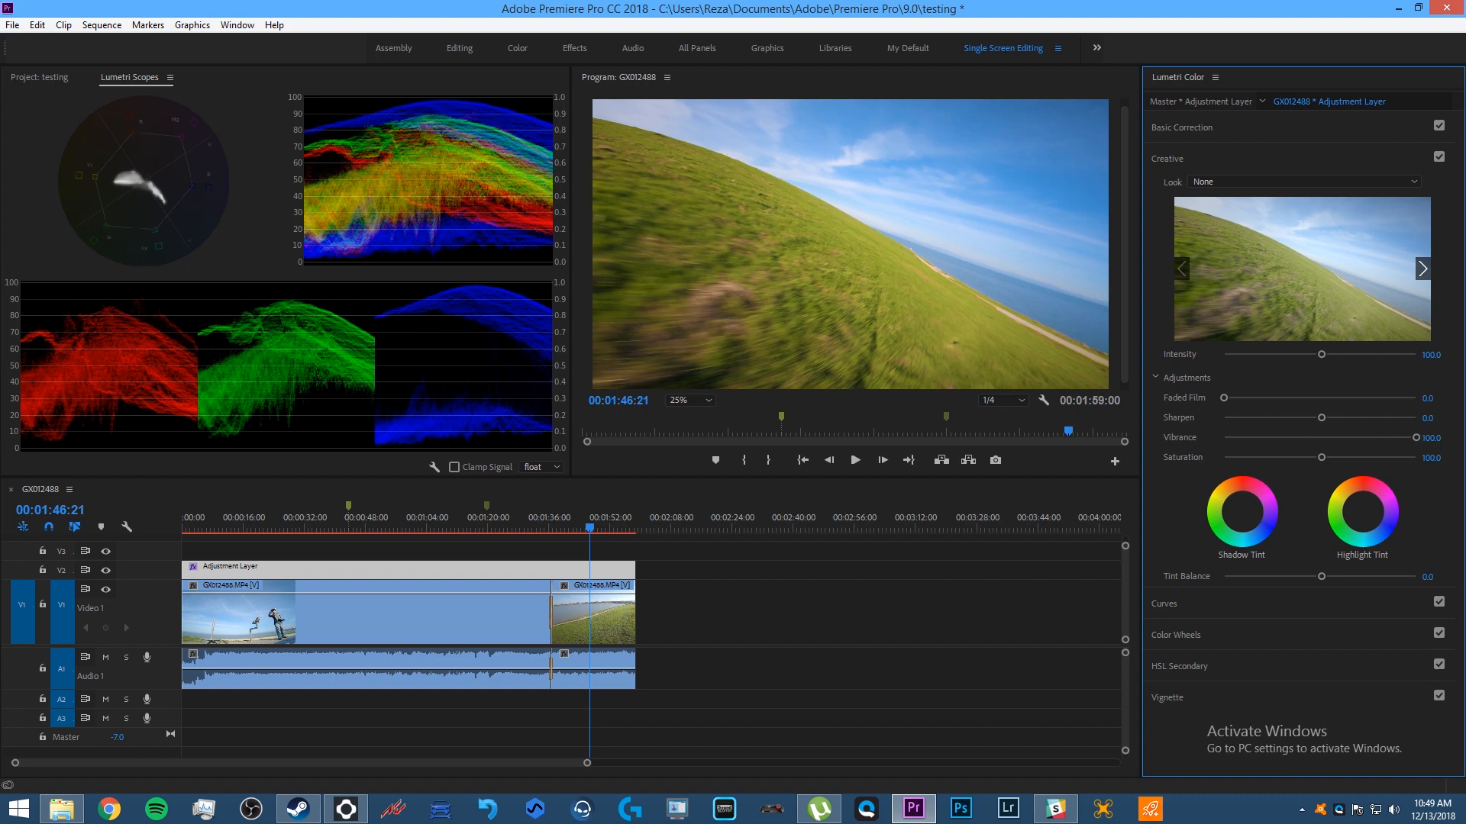
left_click_drag(1416, 438, 1335, 457)
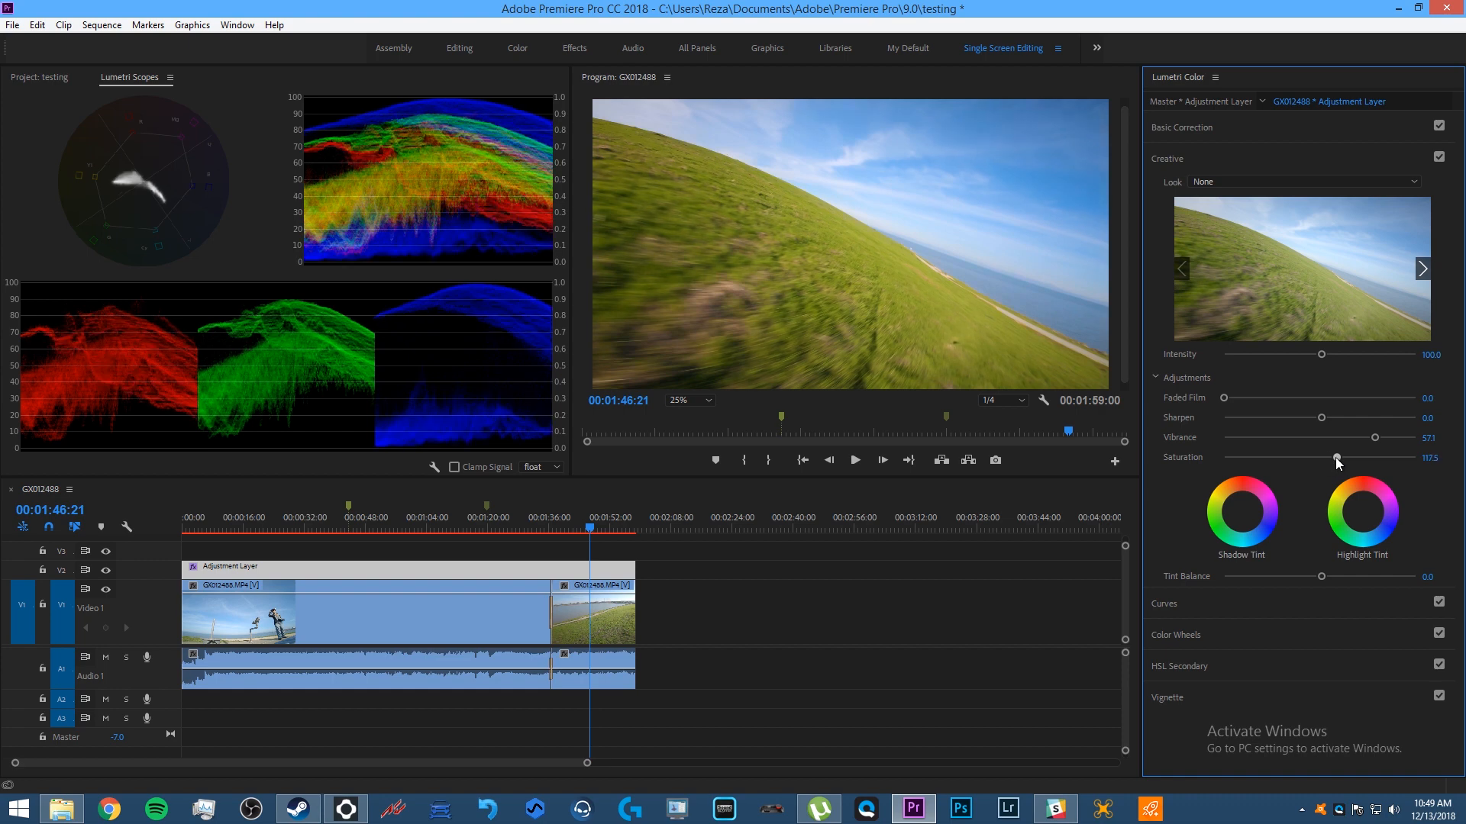
left_click(1333, 456)
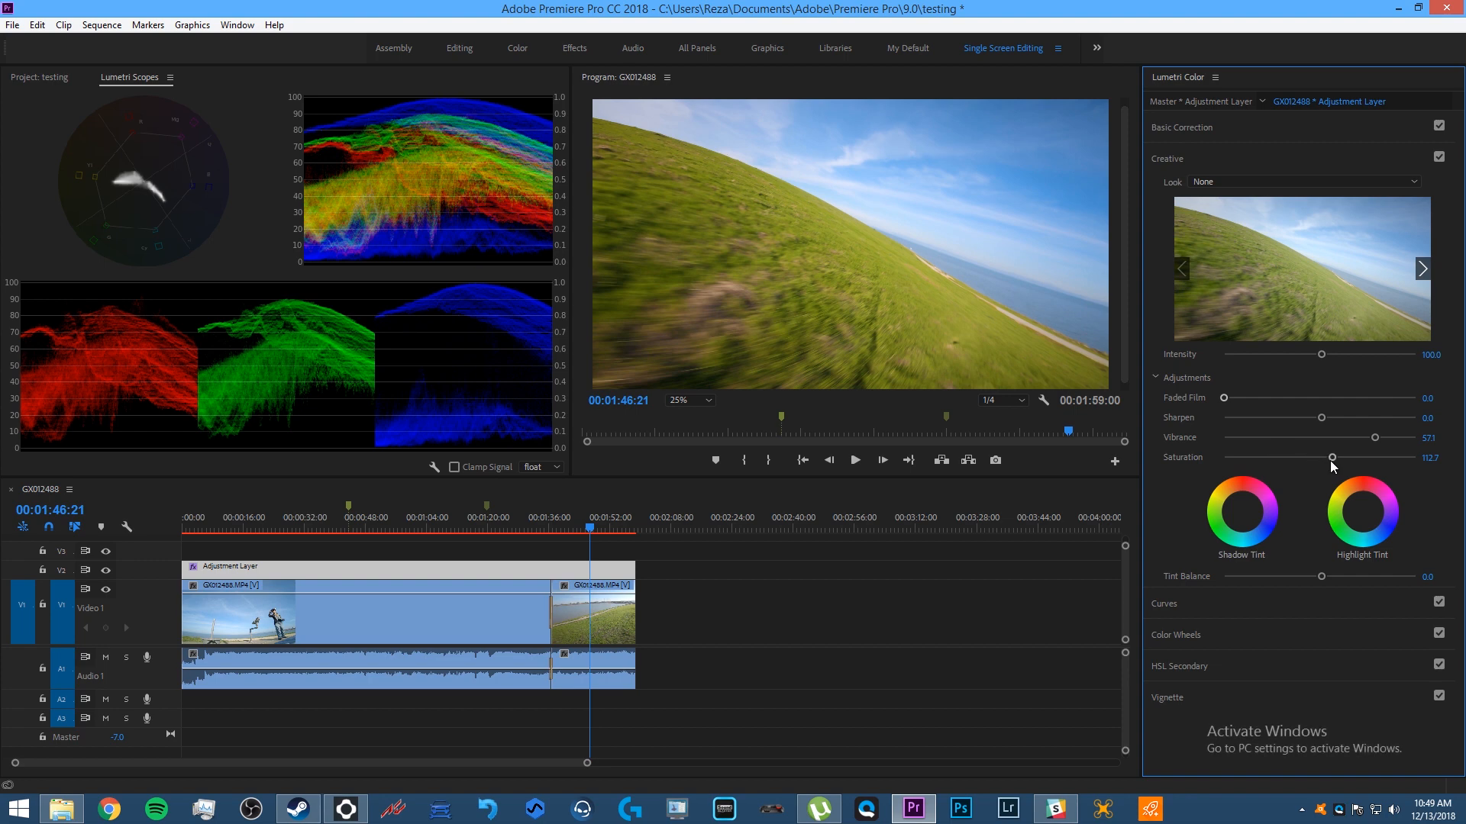
left_click_drag(1334, 460, 1335, 460)
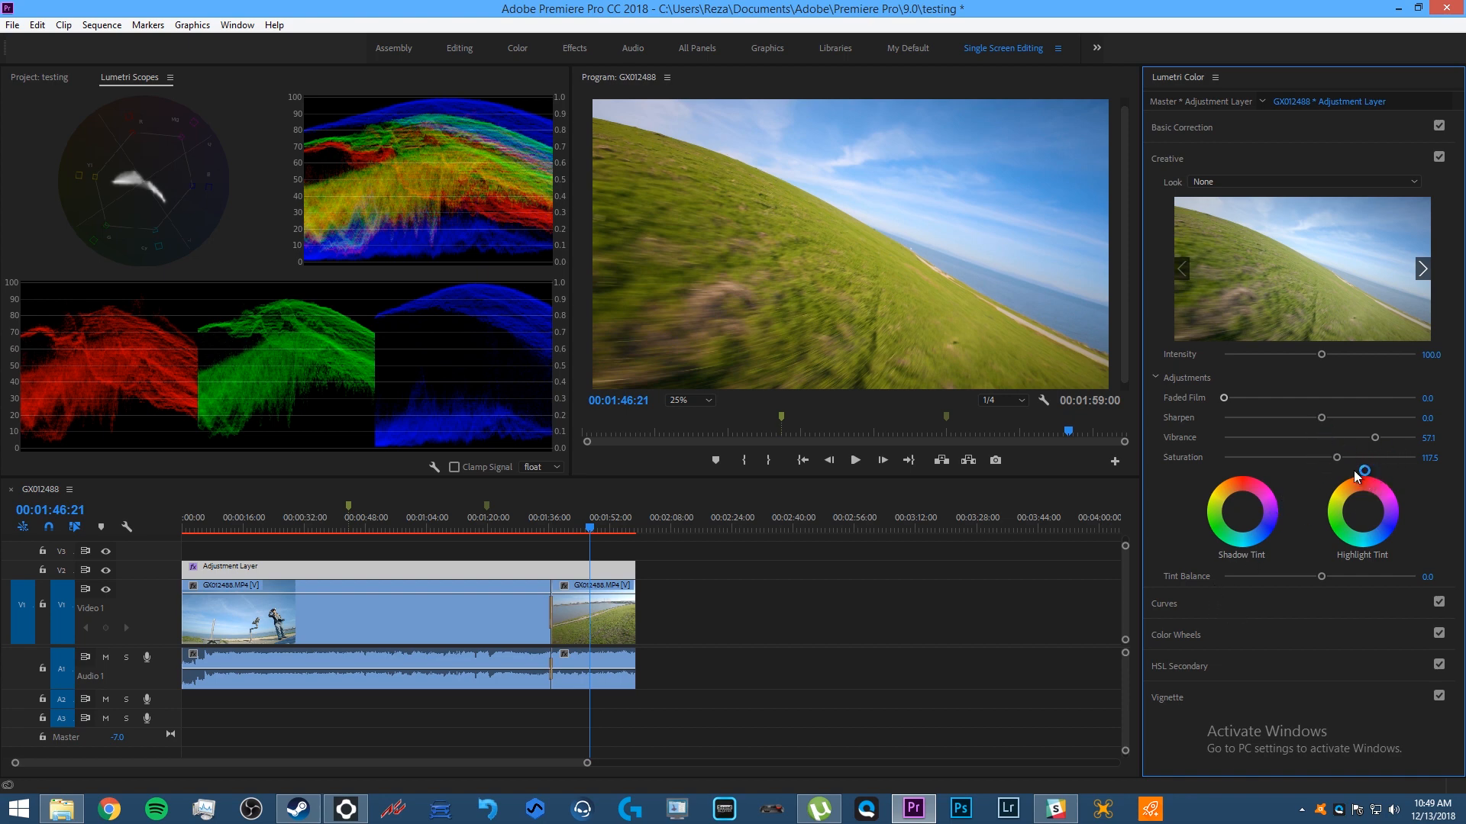
Add control points around the Hue Saturation curve and slightly desaturate the yellow-green range
left_click(1235, 607)
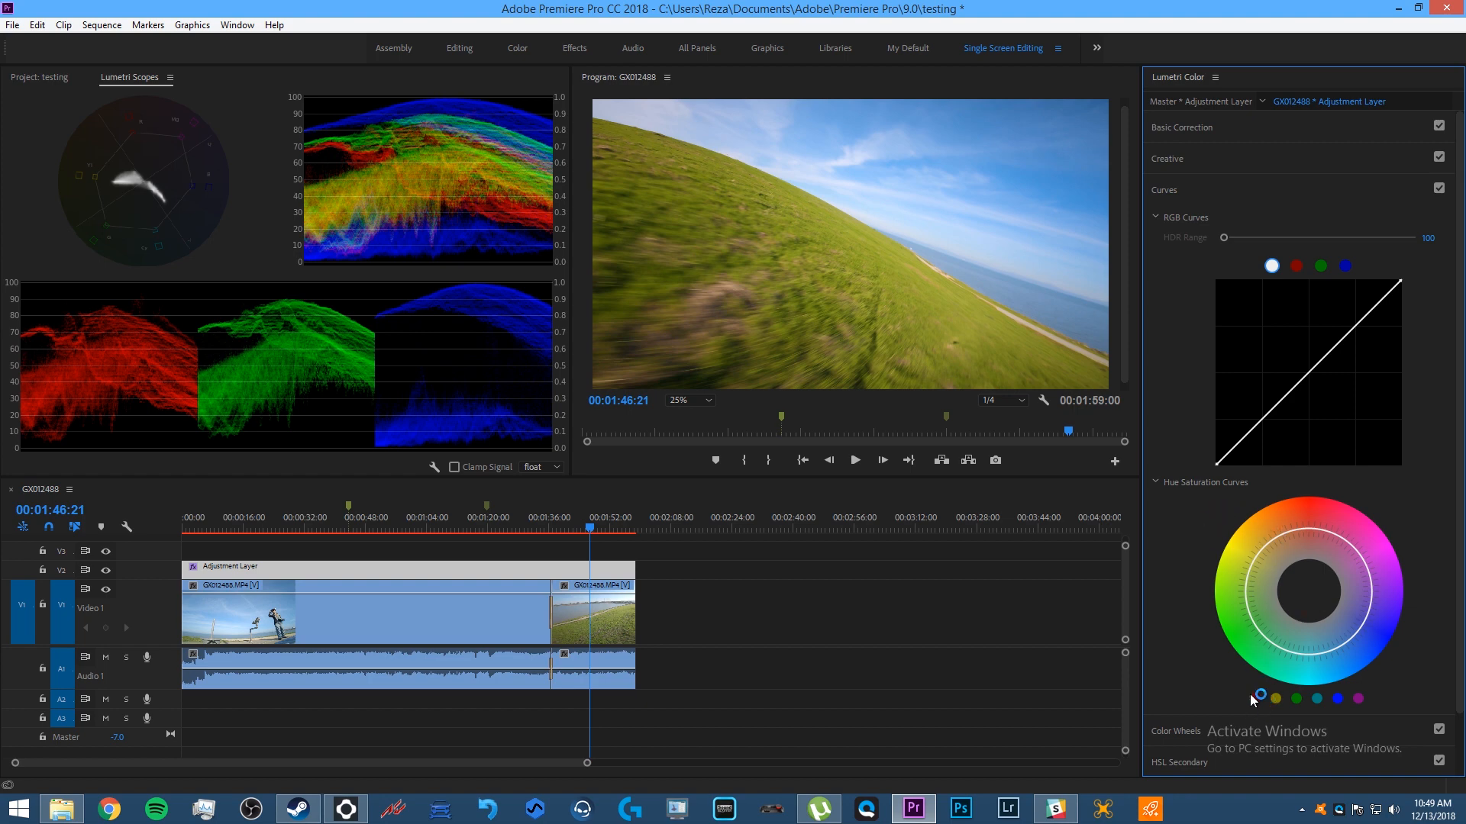
left_click(1317, 699)
left_click(1358, 699)
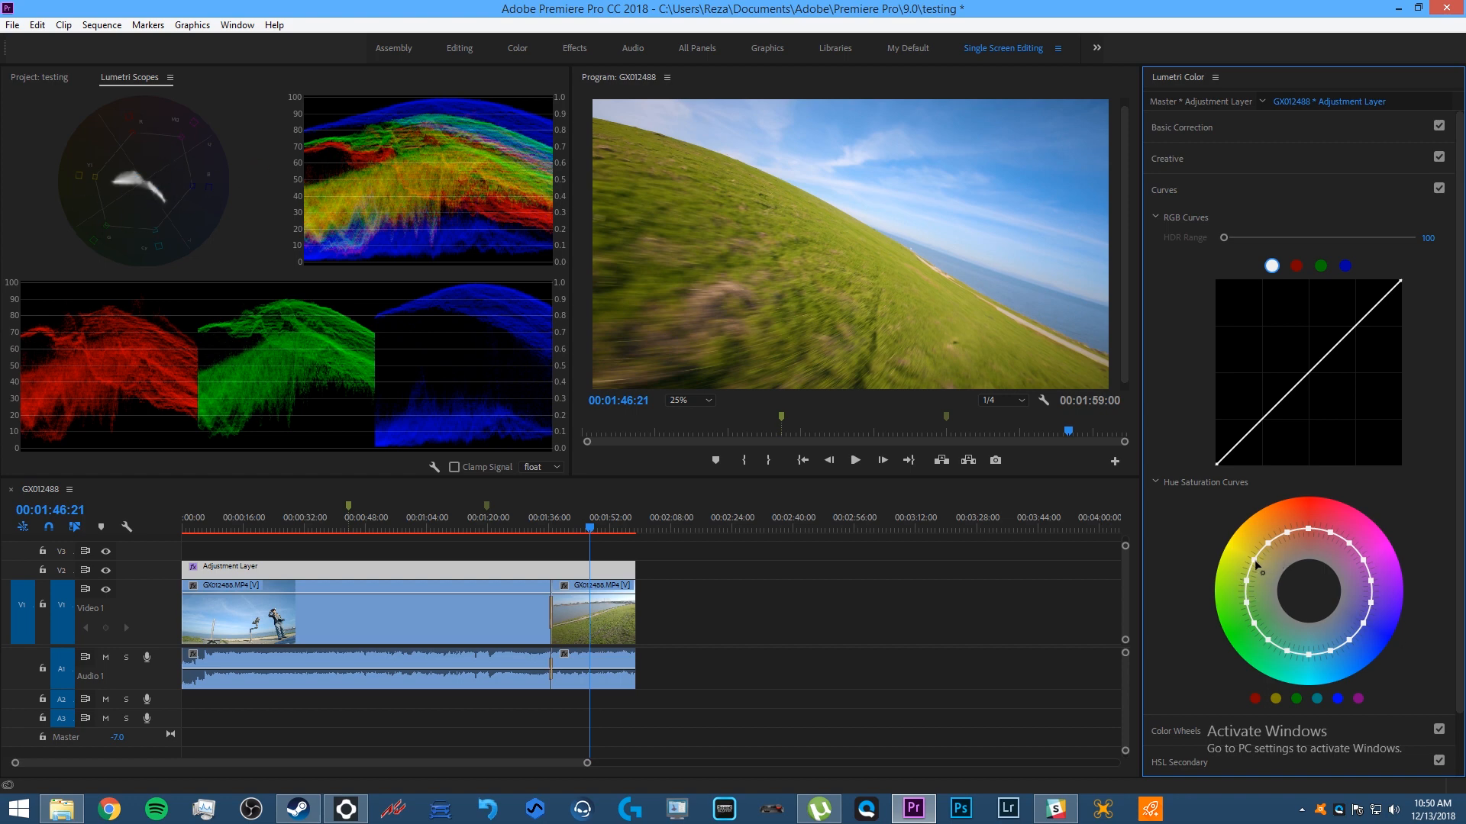
left_click_drag(1253, 560, 1268, 569)
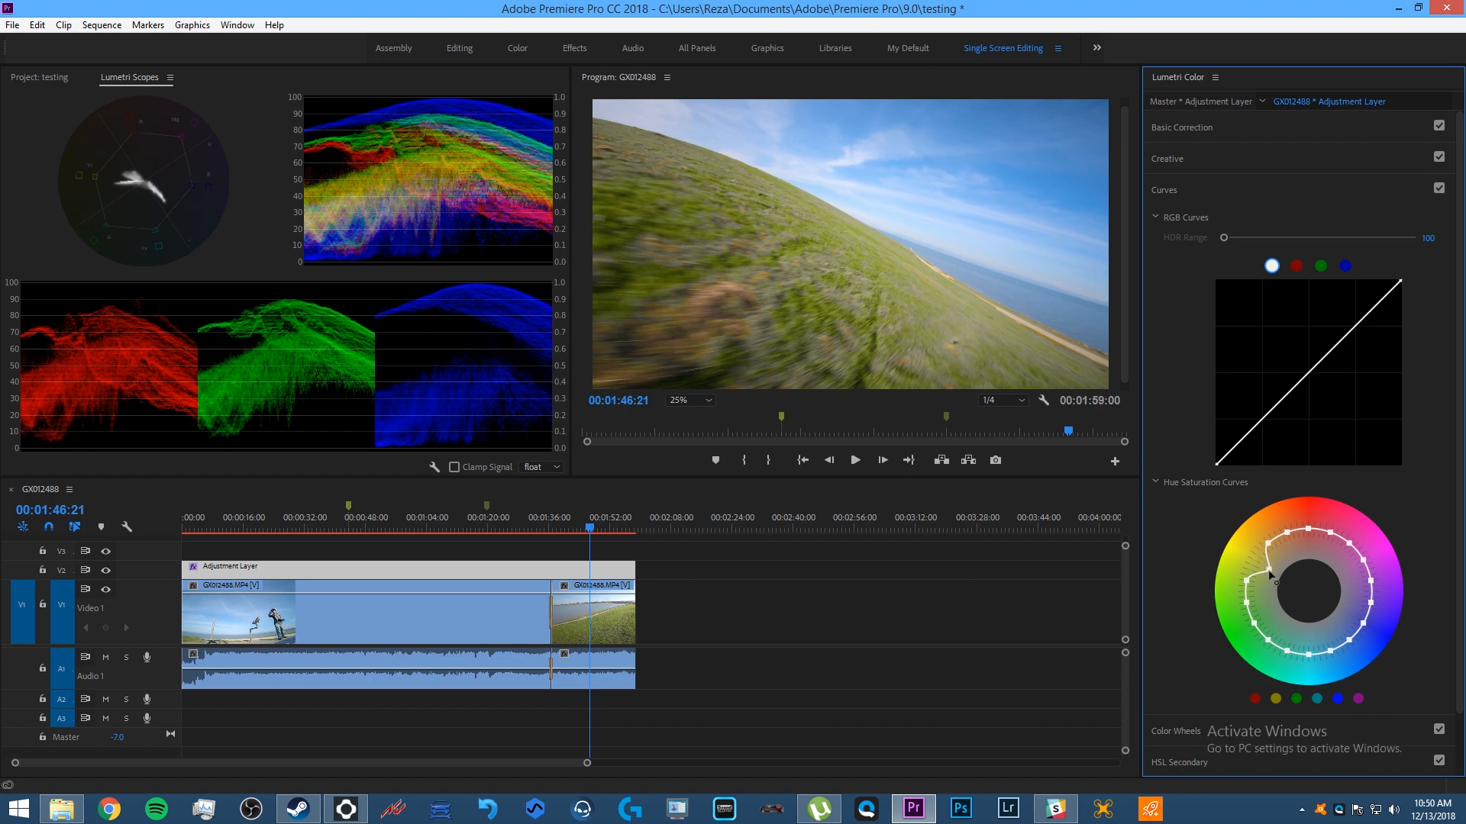
mouse_move(1268, 569)
left_mouse_down()
mouse_move(1259, 562)
mouse_move(1250, 586)
left_mouse_up()
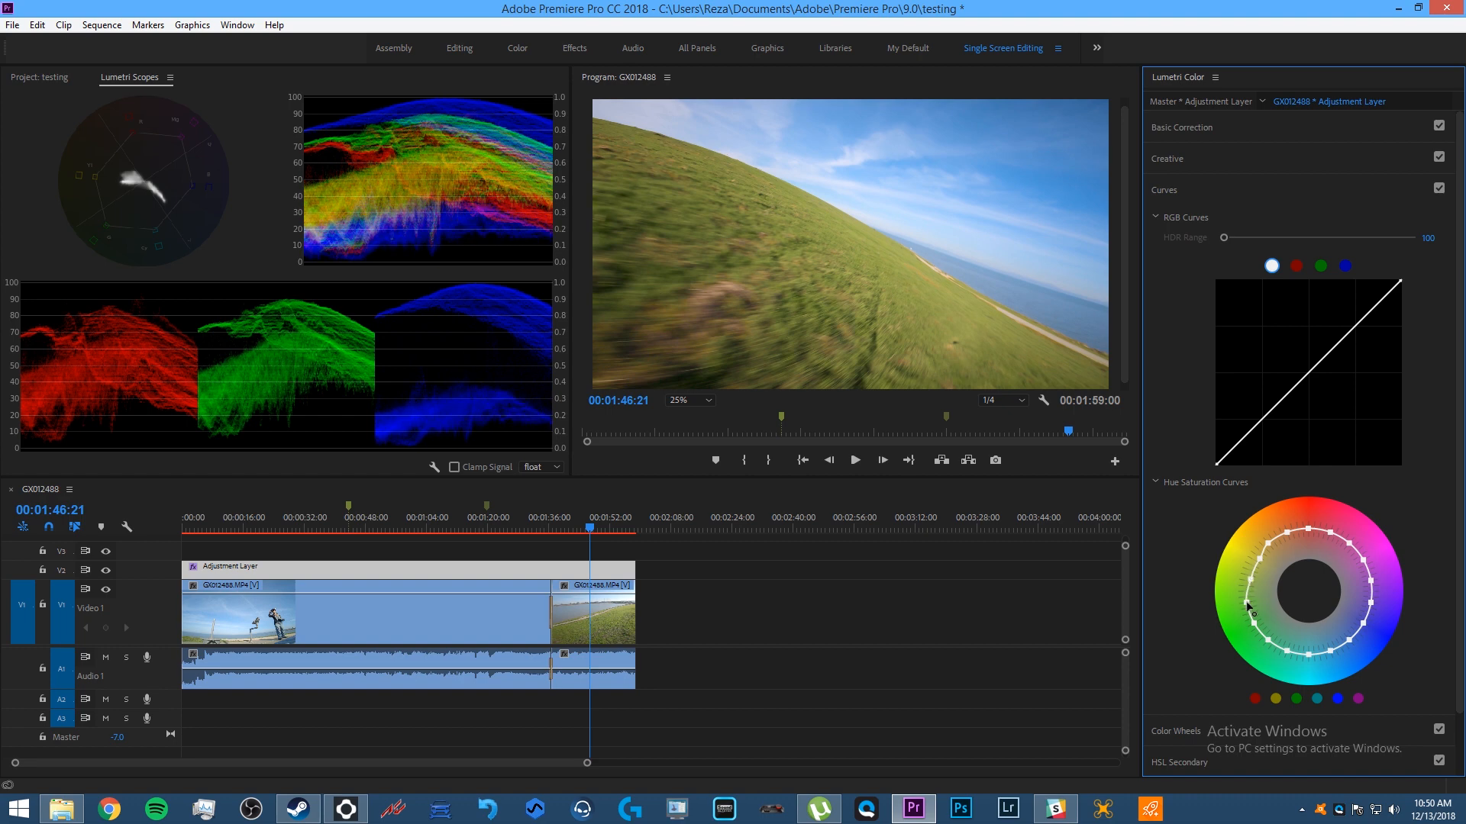
Try strongly desaturating the green range on the Hue Saturation curve, and undo that change
left_click_drag(1249, 604, 1293, 596)
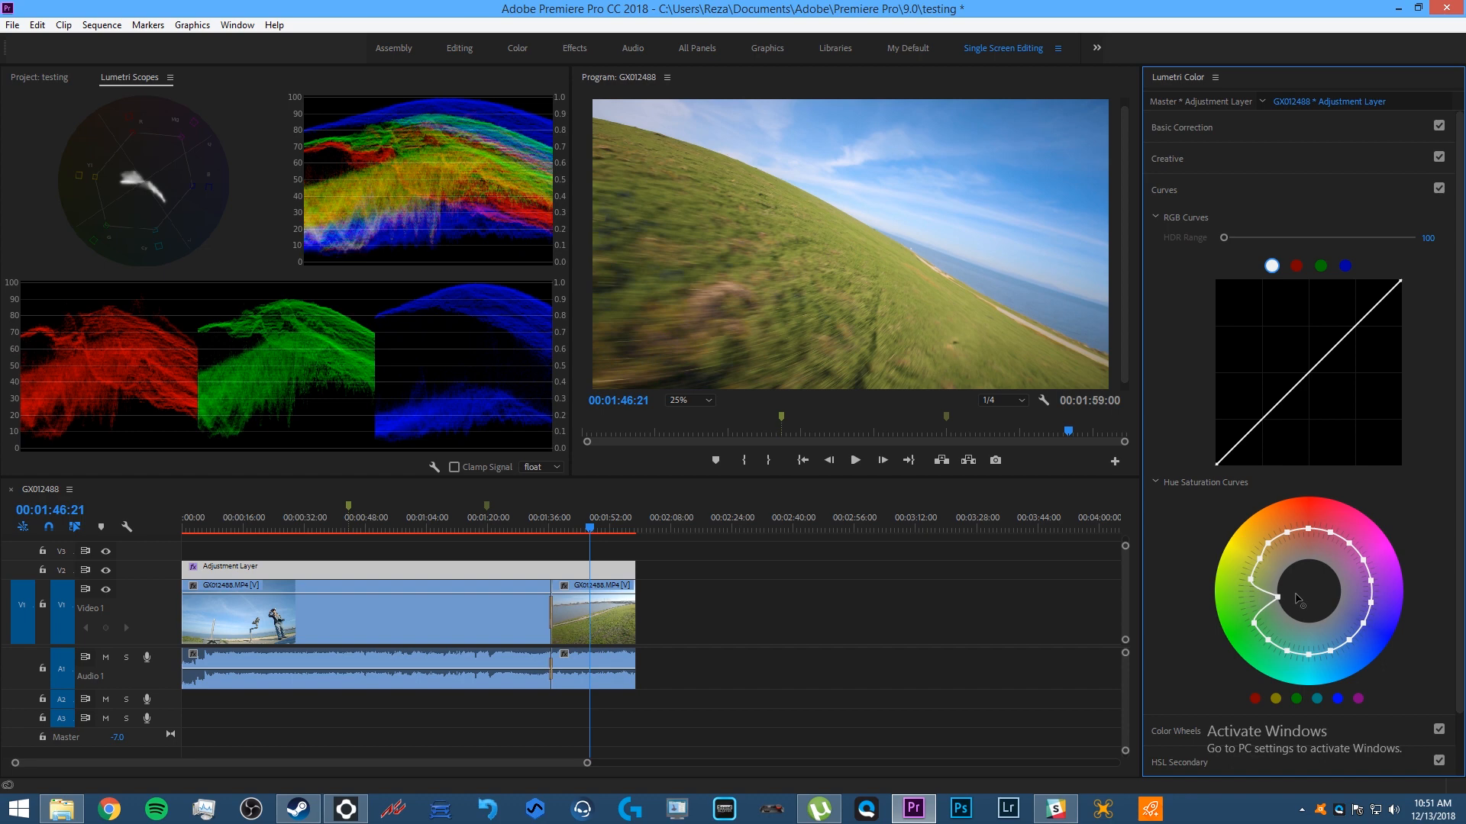
mouse_move(1293, 596)
left_mouse_down()
mouse_move(1162, 601)
mouse_move(1297, 599)
mouse_move(1282, 607)
left_mouse_up()
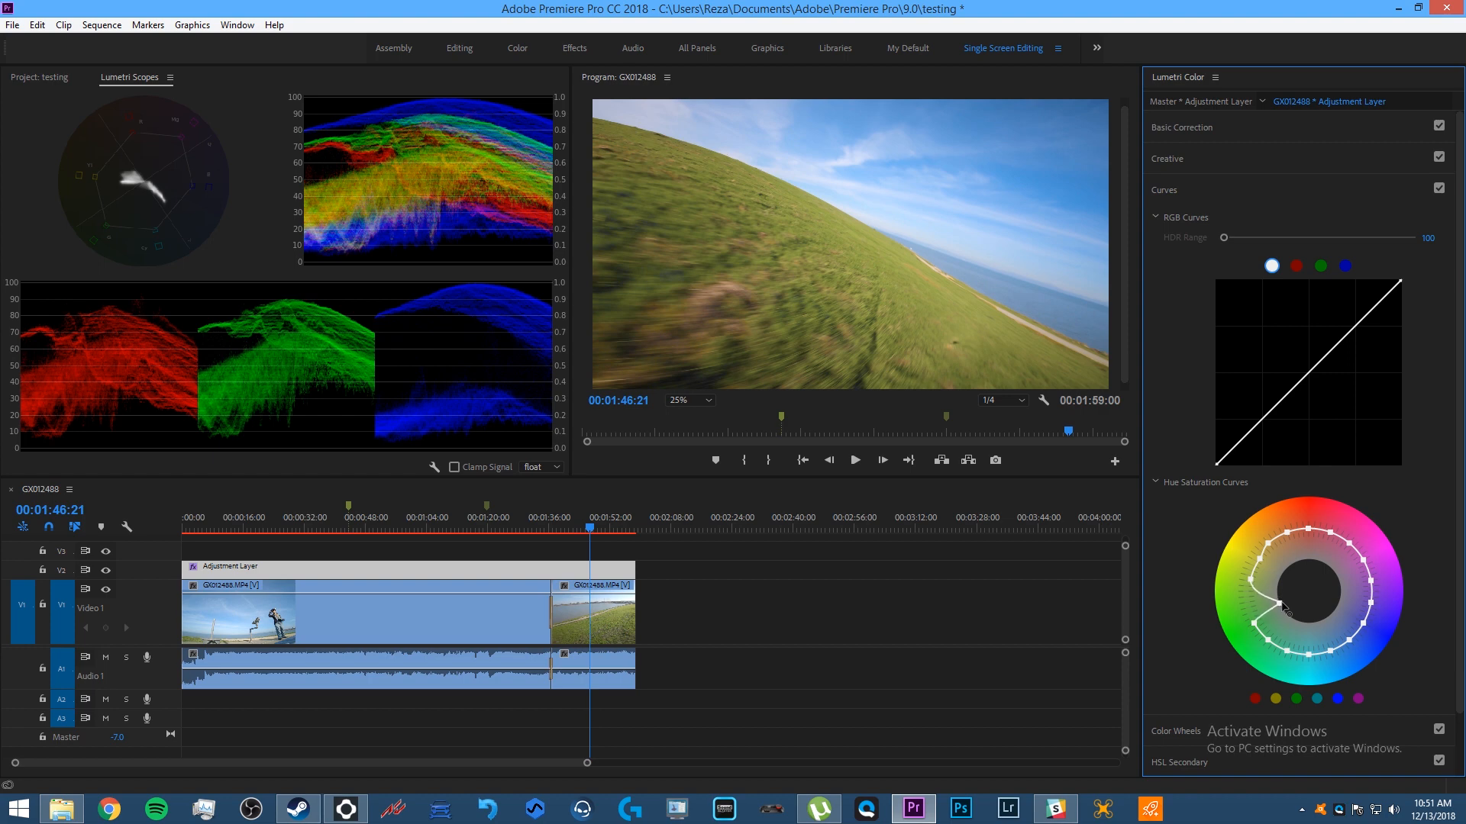
key("ctrl+z")
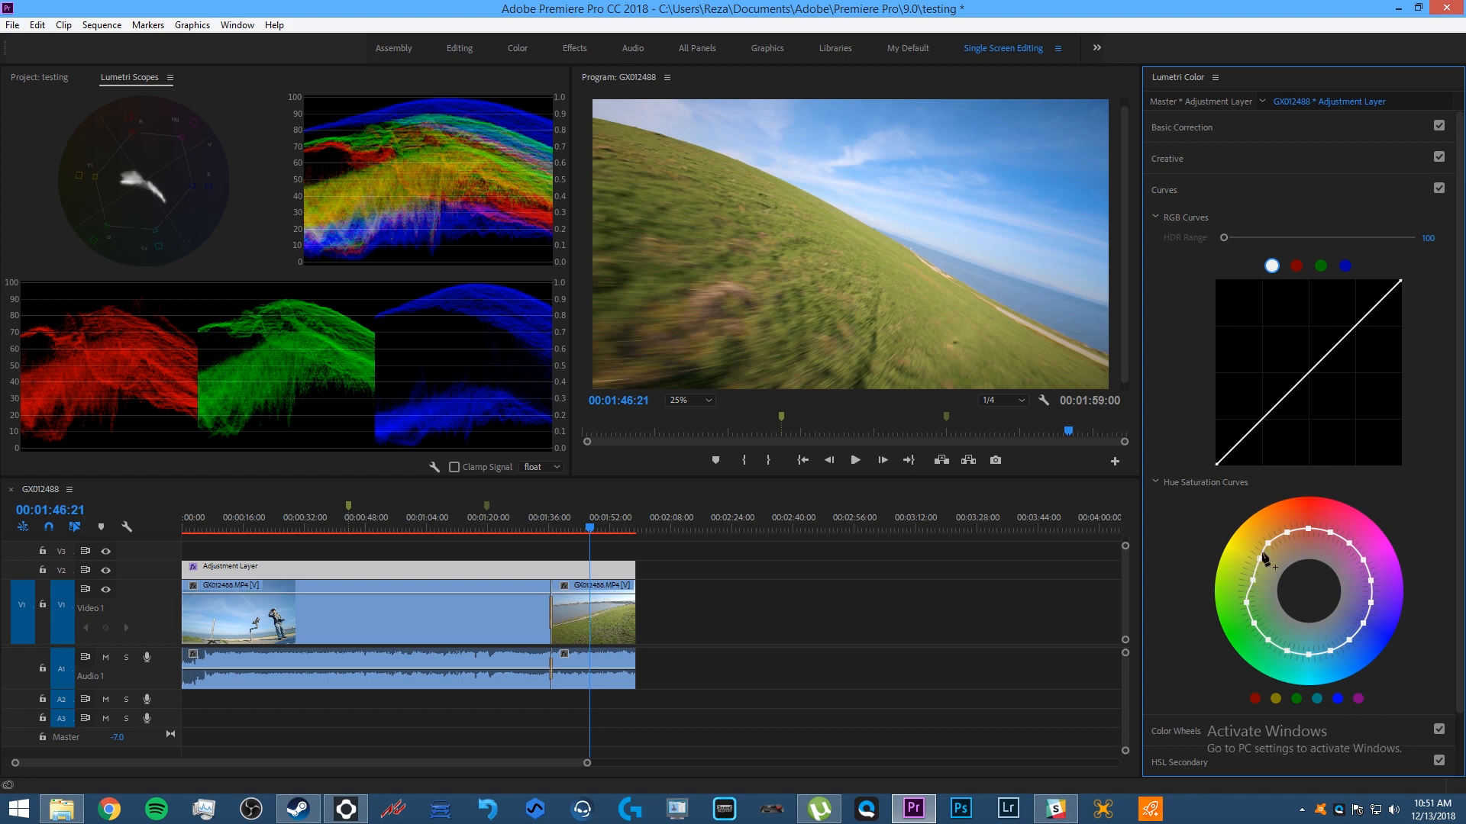
Fine-tune the yellow-green point on the Hue Saturation curve and set the Creative Sharpen value to 18.3
mouse_move(1253, 585)
left_mouse_down()
mouse_move(1283, 591)
mouse_move(1253, 584)
left_mouse_up()
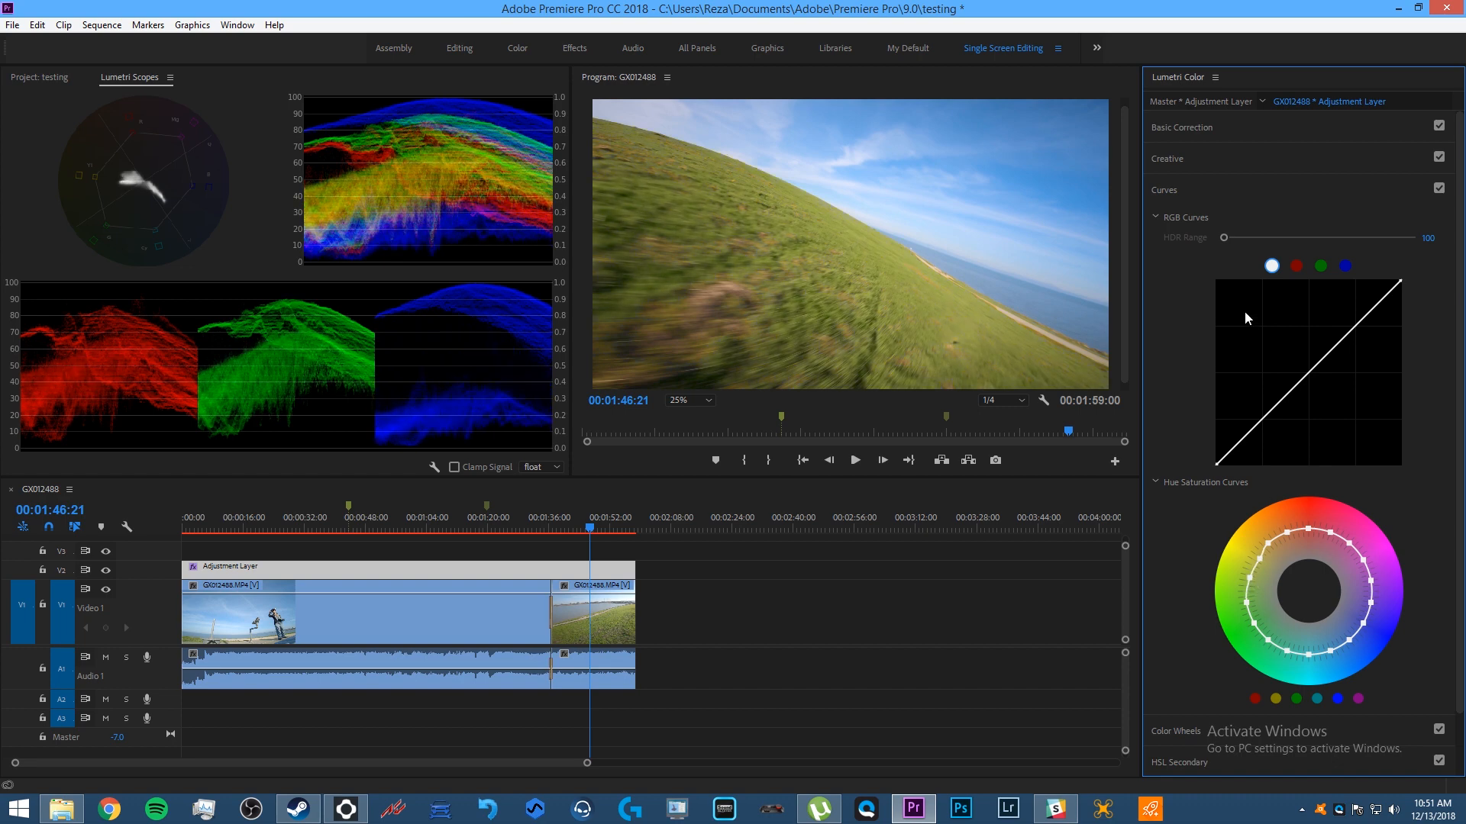
left_click(1213, 164)
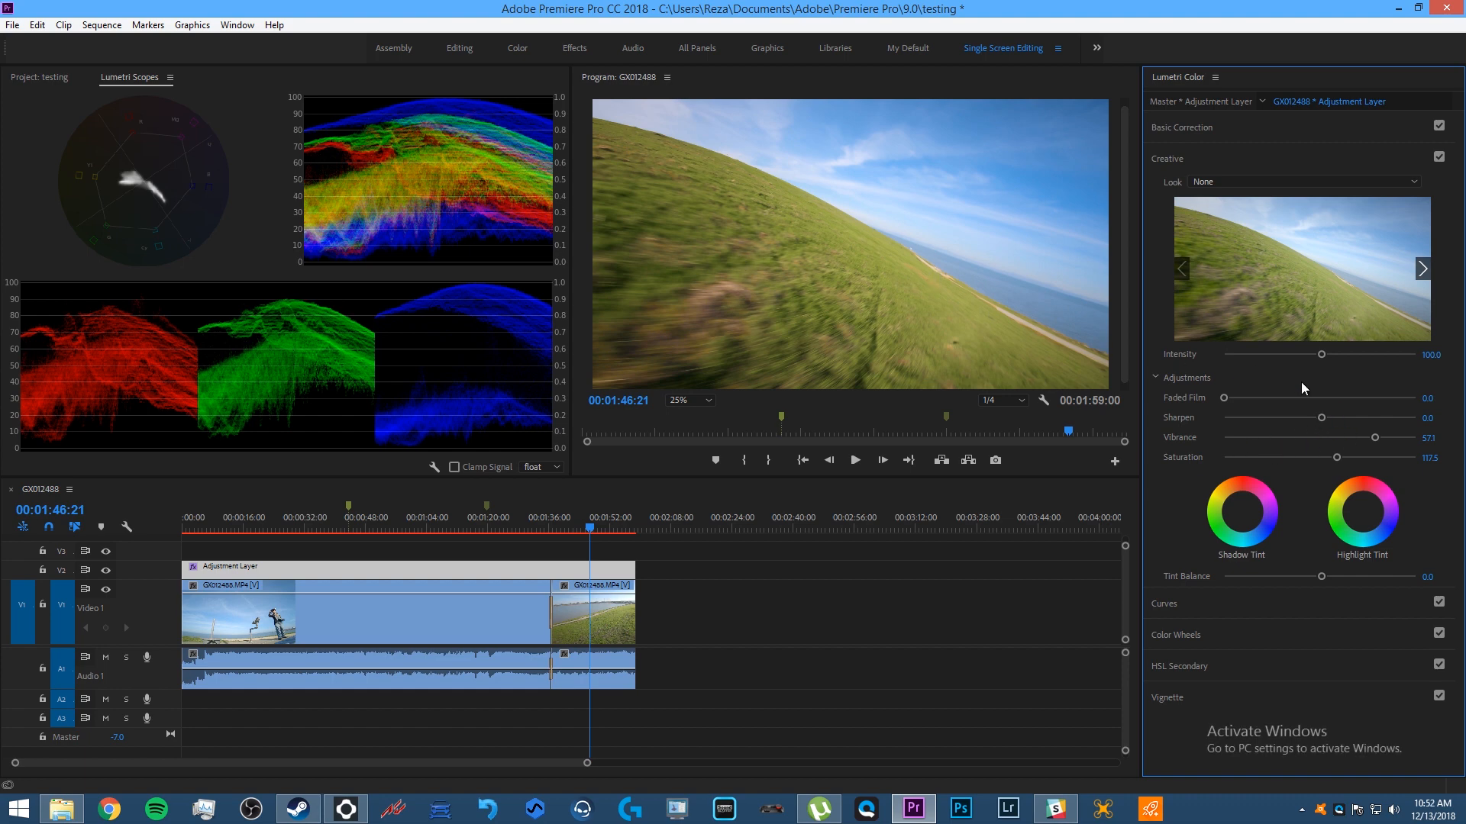
left_click_drag(1324, 419, 1332, 419)
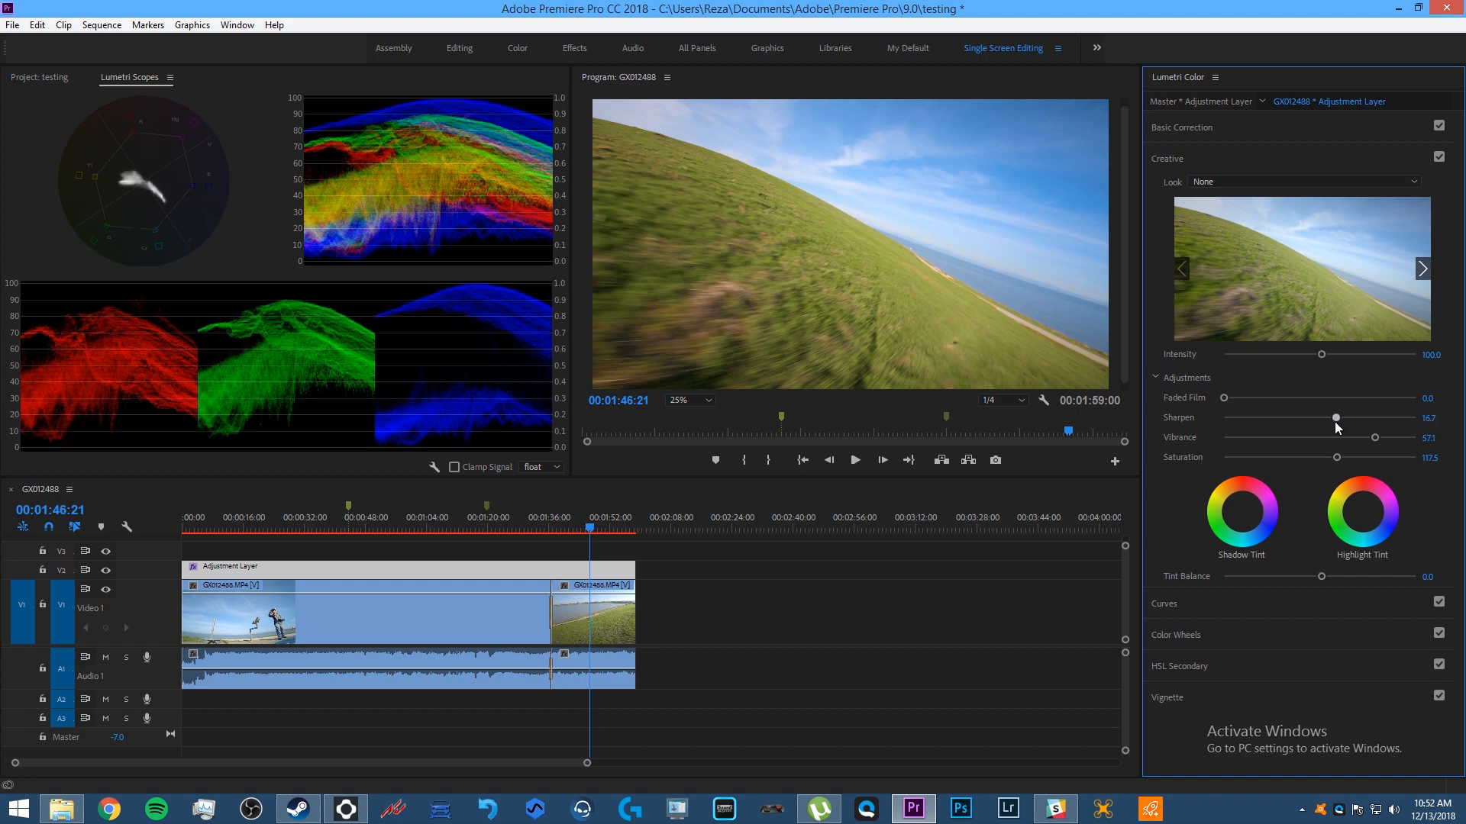
left_click_drag(1335, 422, 1337, 421)
Browse the available Creative looks and preview several of them on the current frame
left_click(1331, 181)
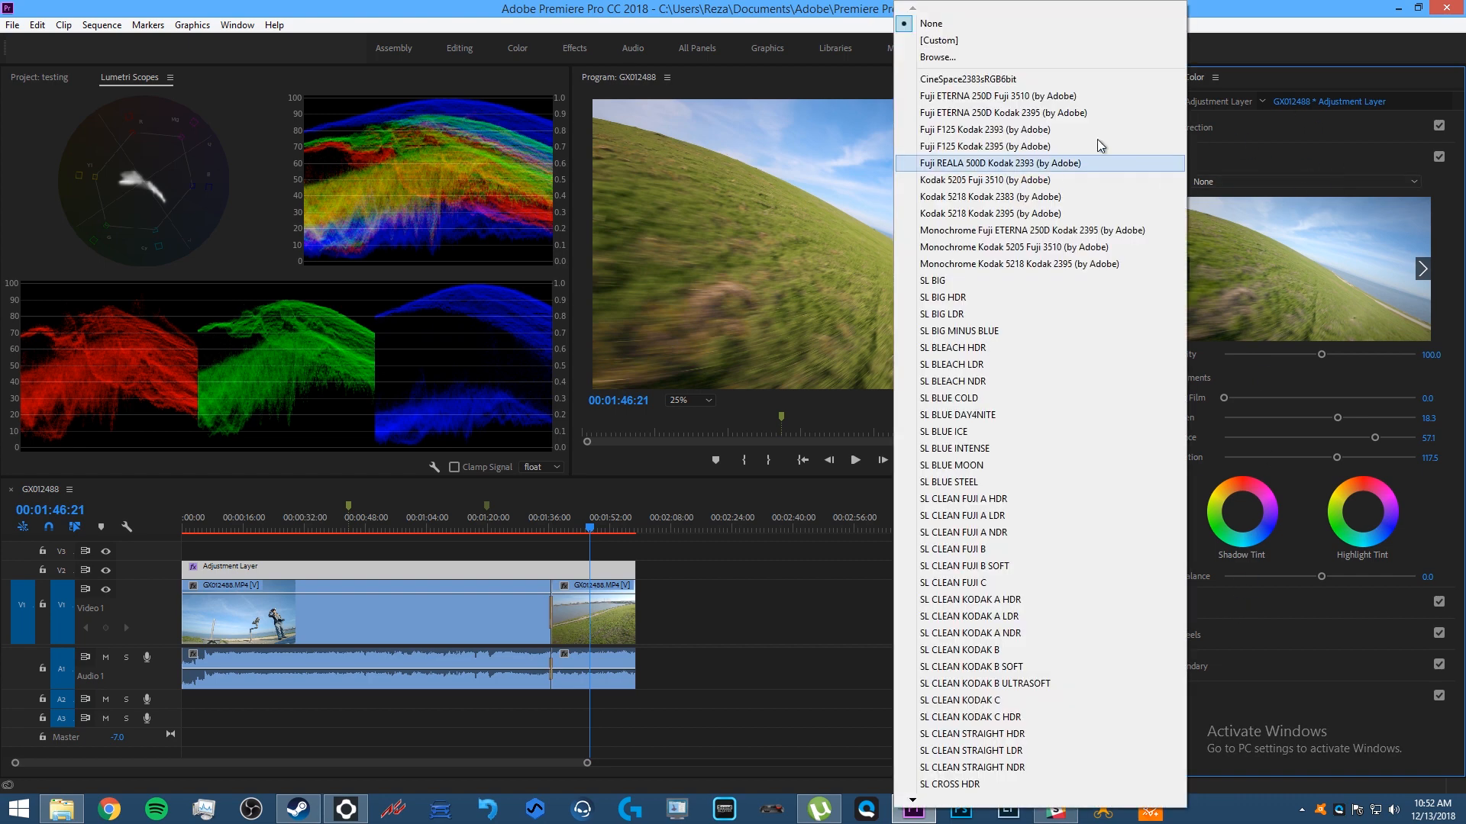
left_click(1241, 185)
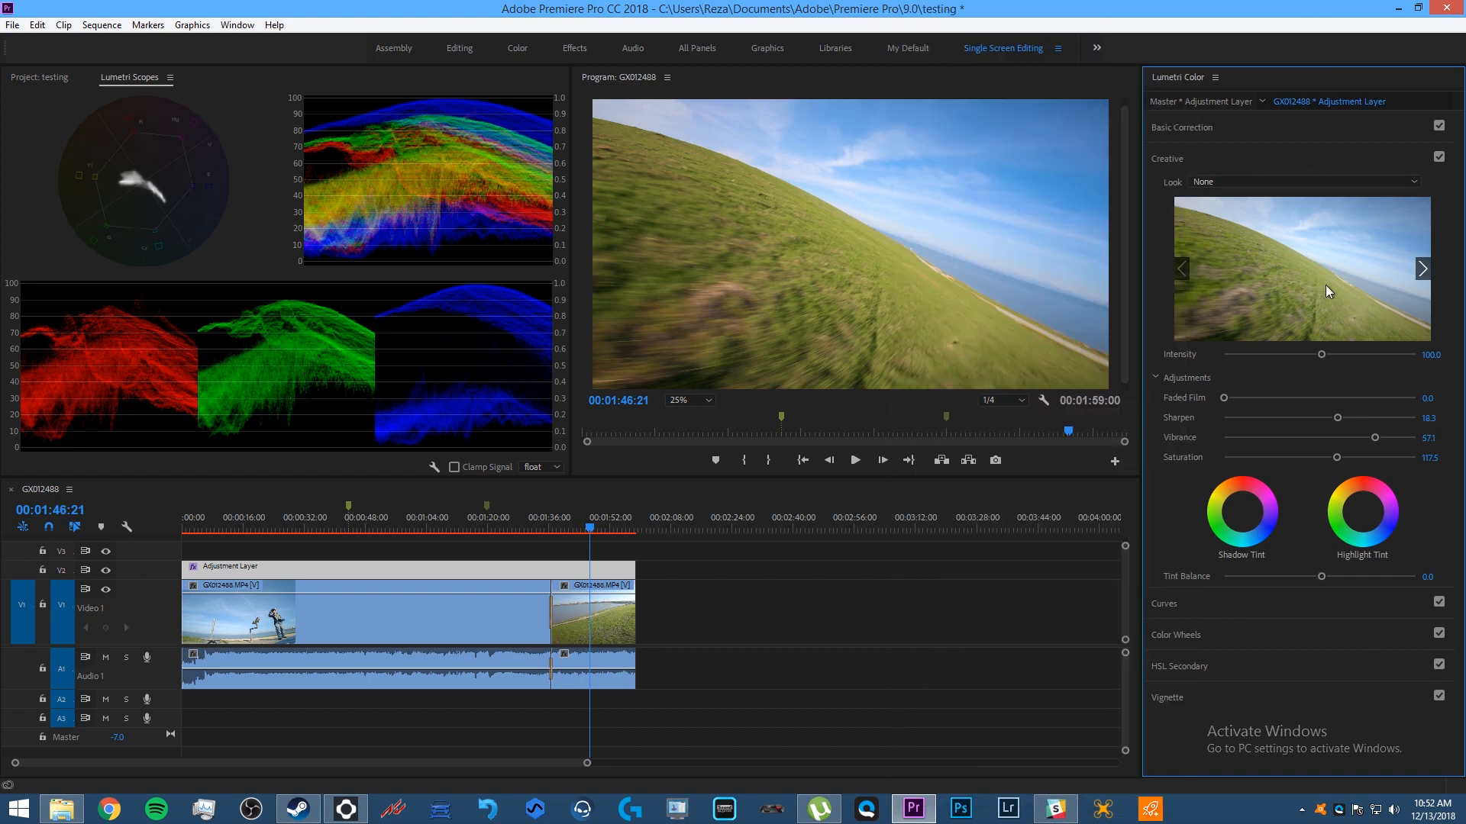
left_click(1423, 271)
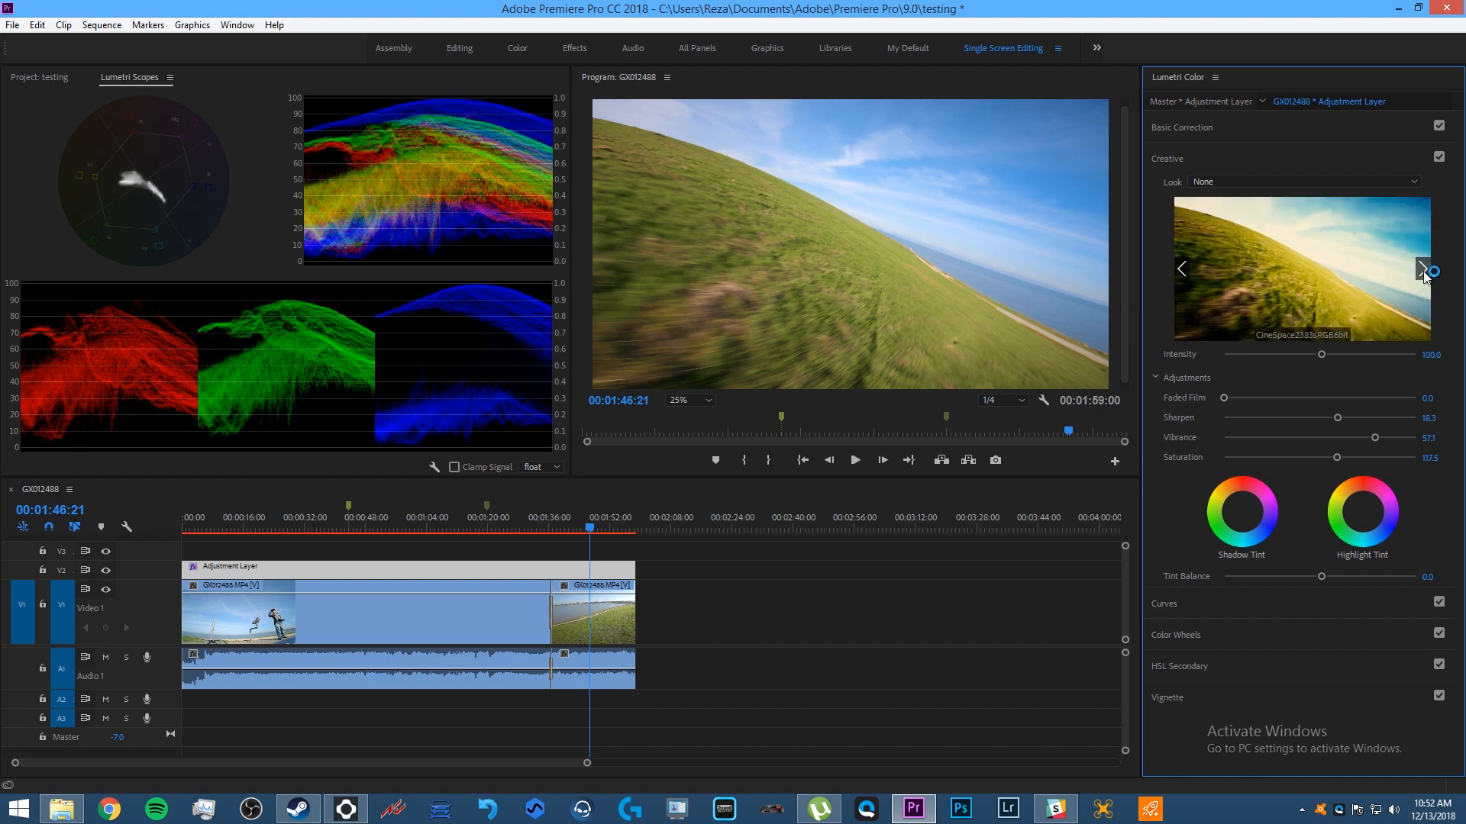
left_click(1423, 272)
left_click(1423, 272)
left_click(1423, 272)
left_click(1423, 271)
left_click(1423, 270)
left_click(1422, 270)
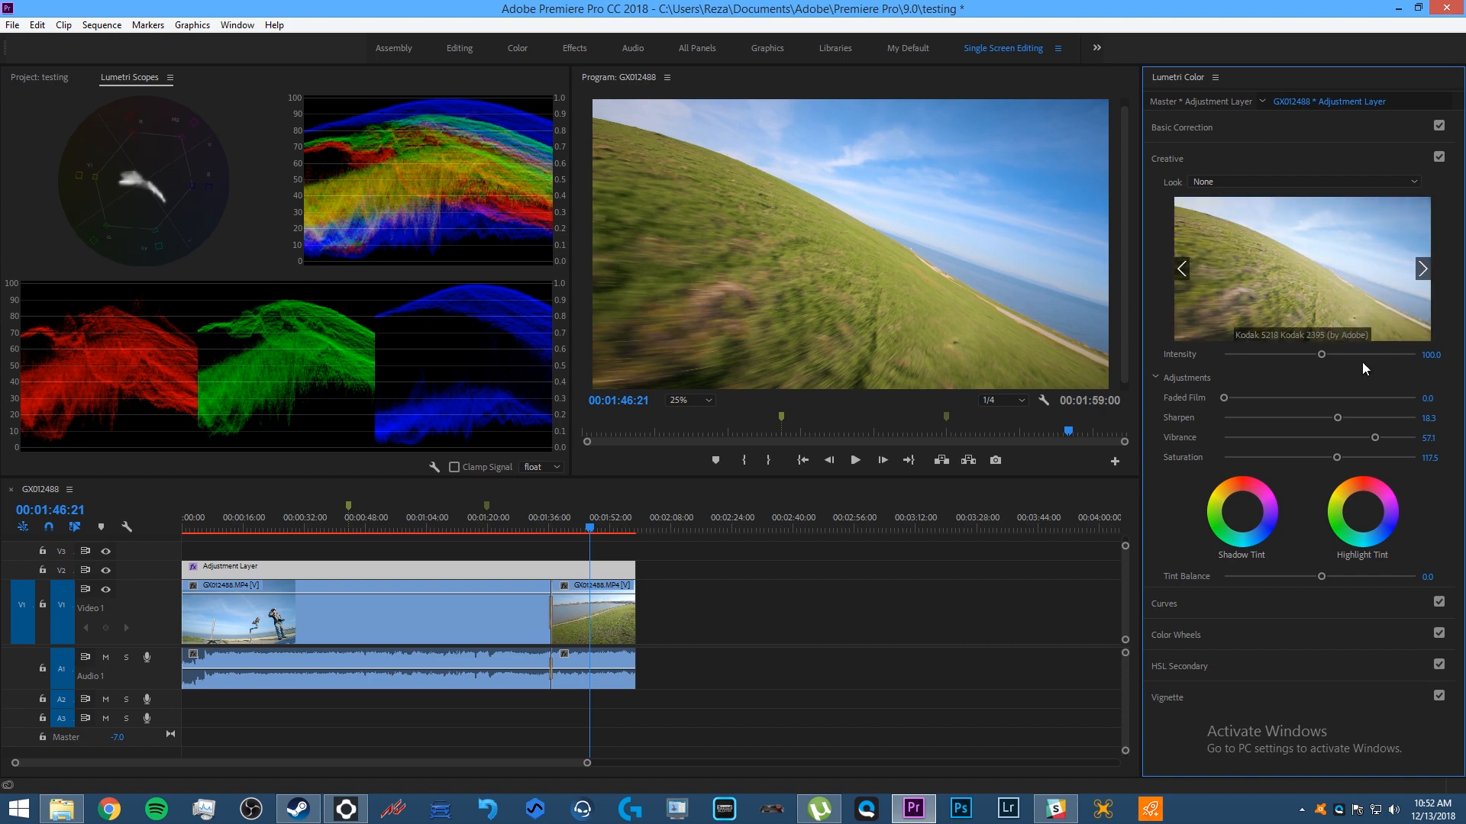
Reduce the Creative look Intensity to 90.5
left_click_drag(1321, 355, 1285, 359)
left_click_drag(1279, 362, 1311, 361)
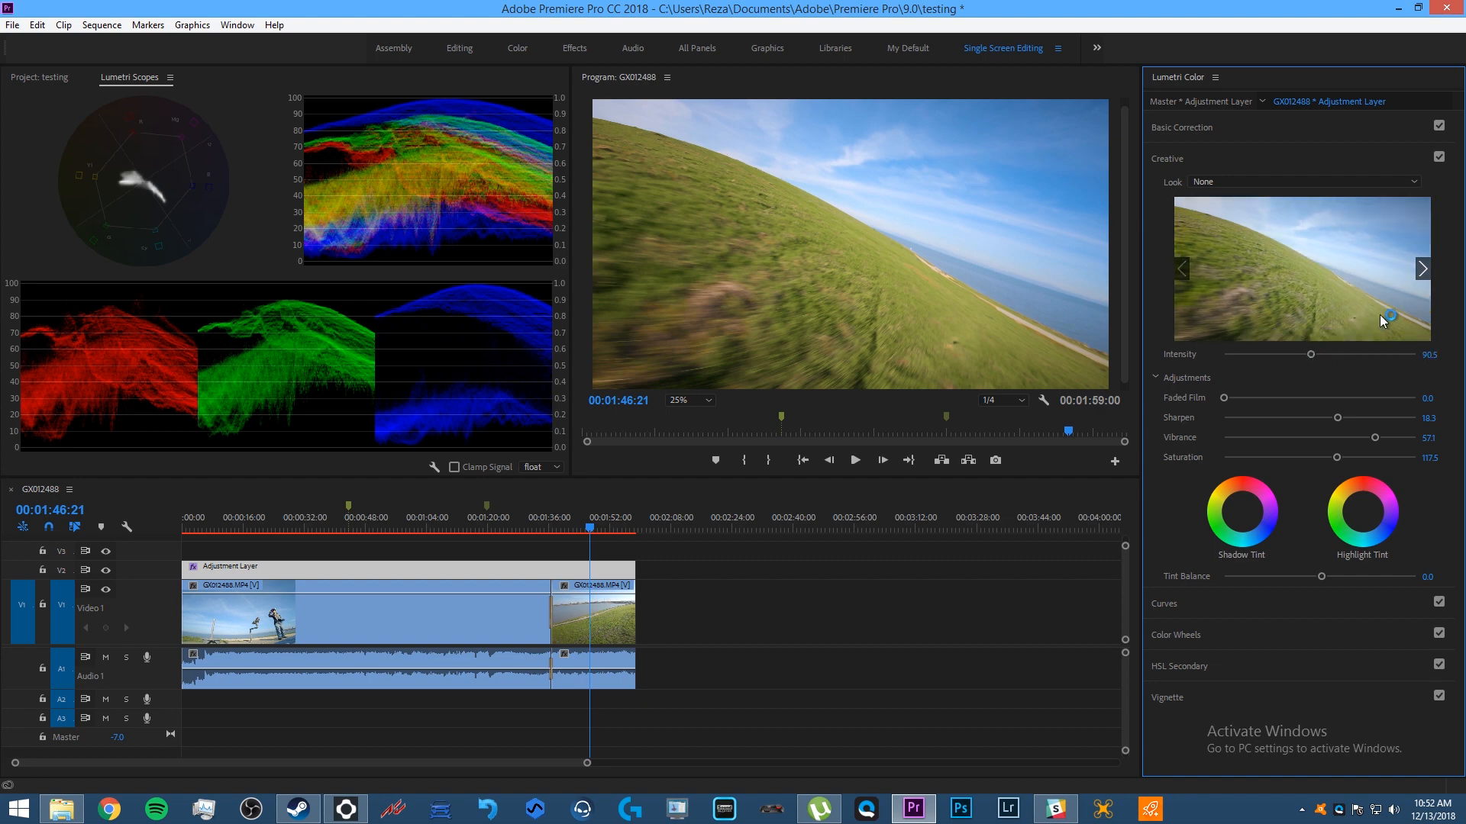
Try the Fuji F125 Kodak 2393 (by Adobe) look on the adjustment layer, and undo it
left_click(1423, 272)
left_click(1423, 272)
left_click(1423, 272)
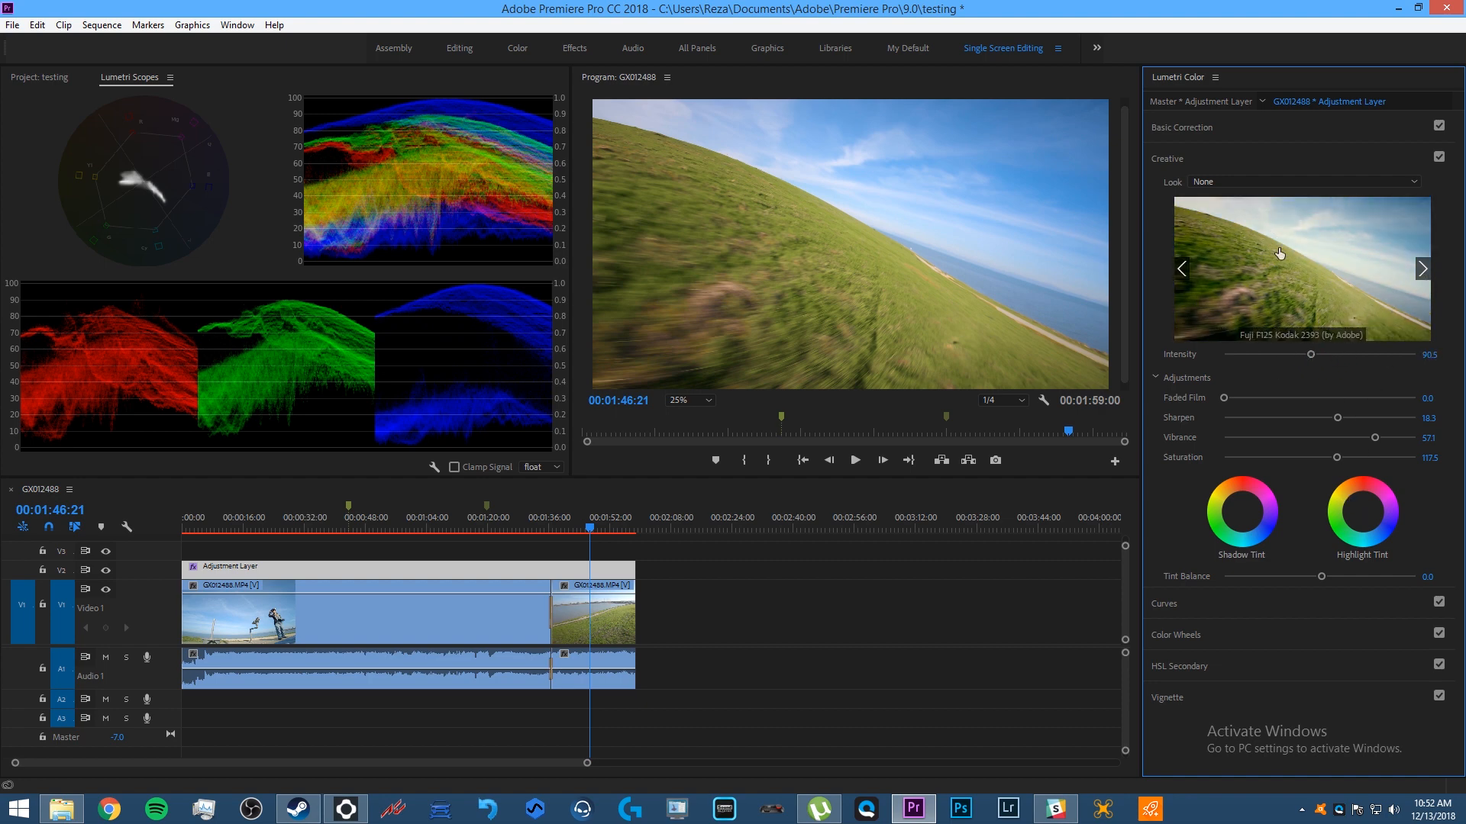
left_click(1287, 283)
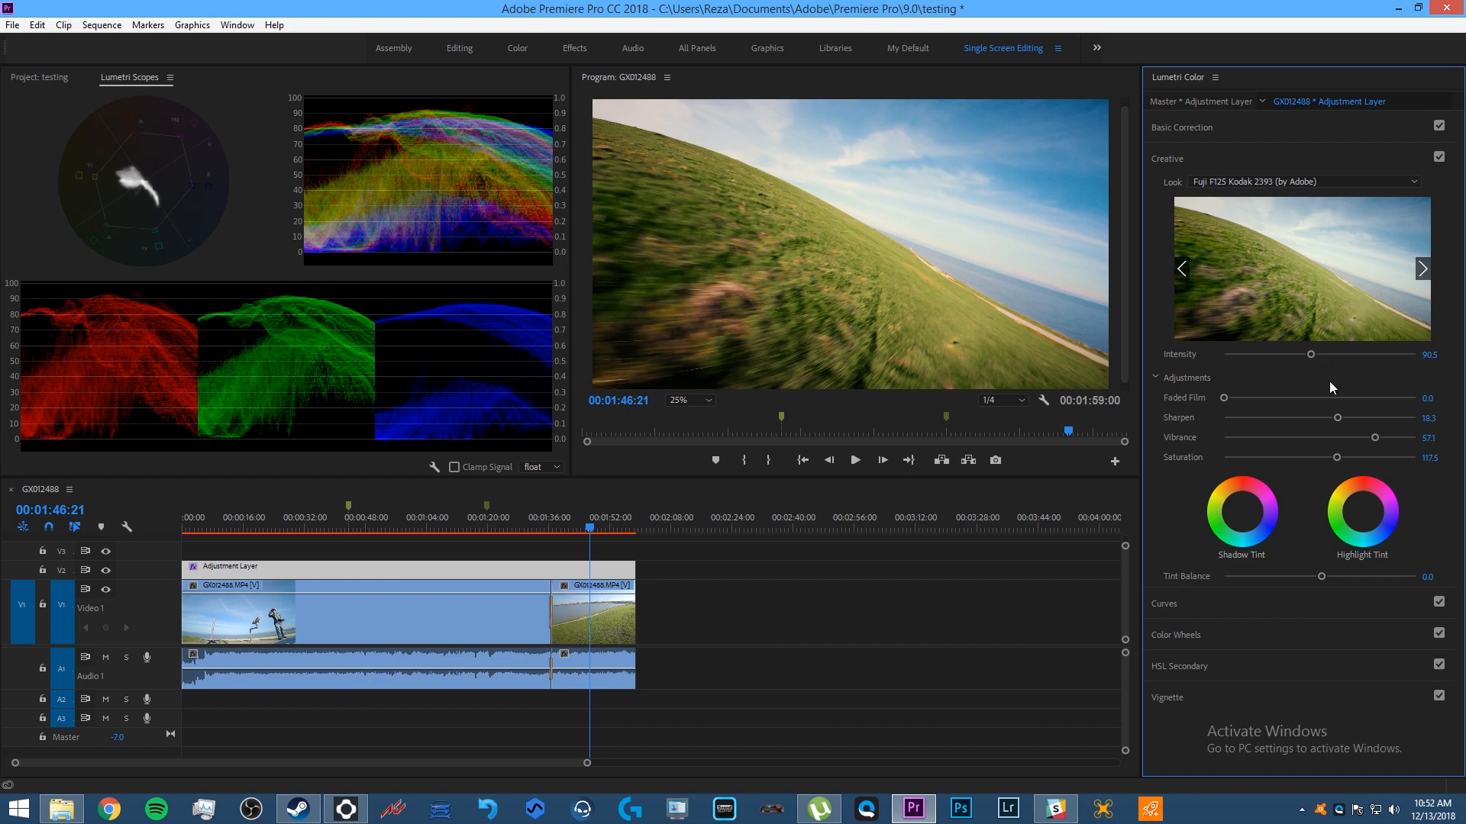
key("ctrl+z")
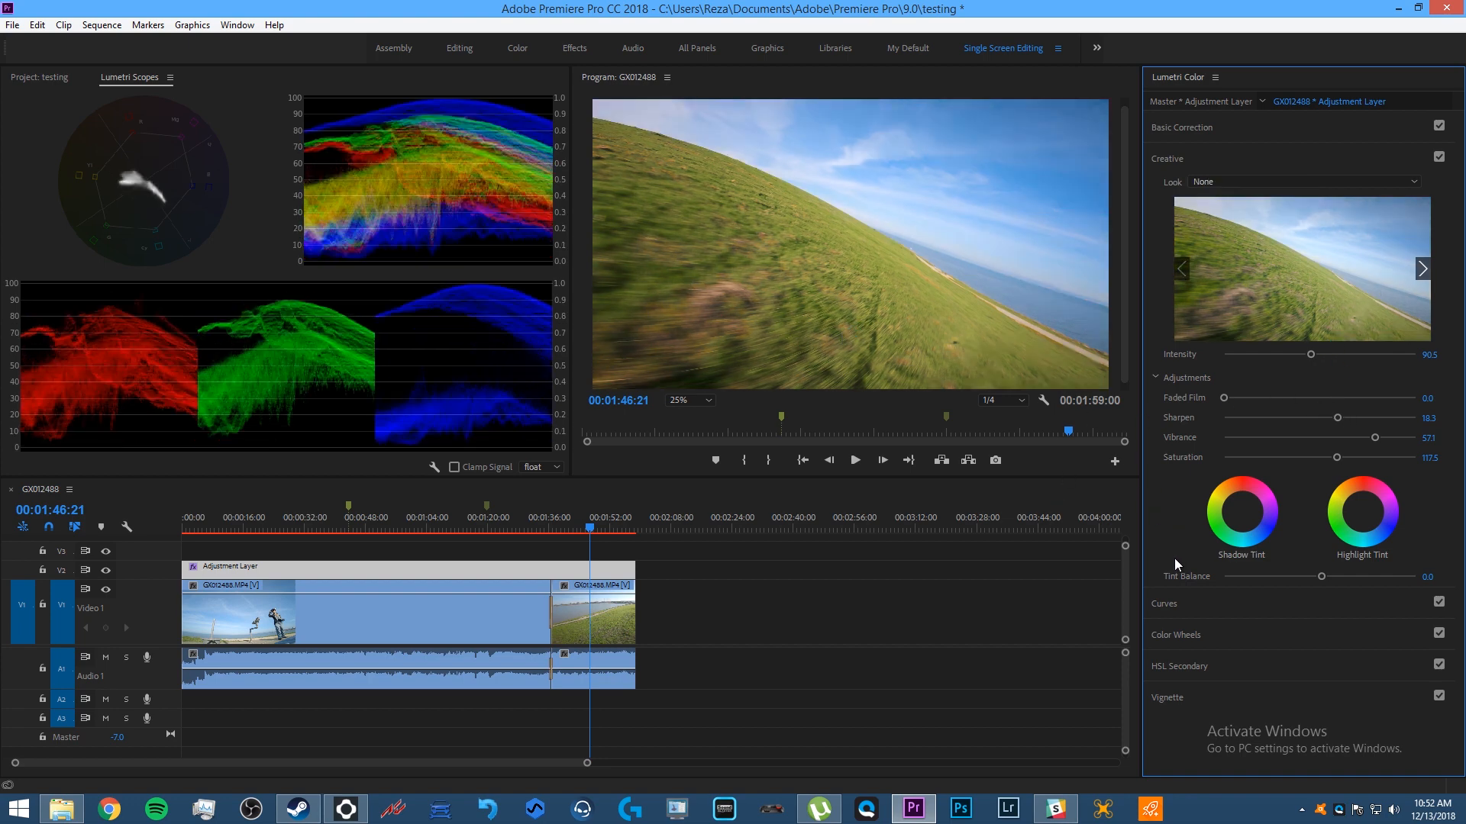
Review the Curves settings and the Basic Correction values of the adjustment layer
left_click(1289, 613)
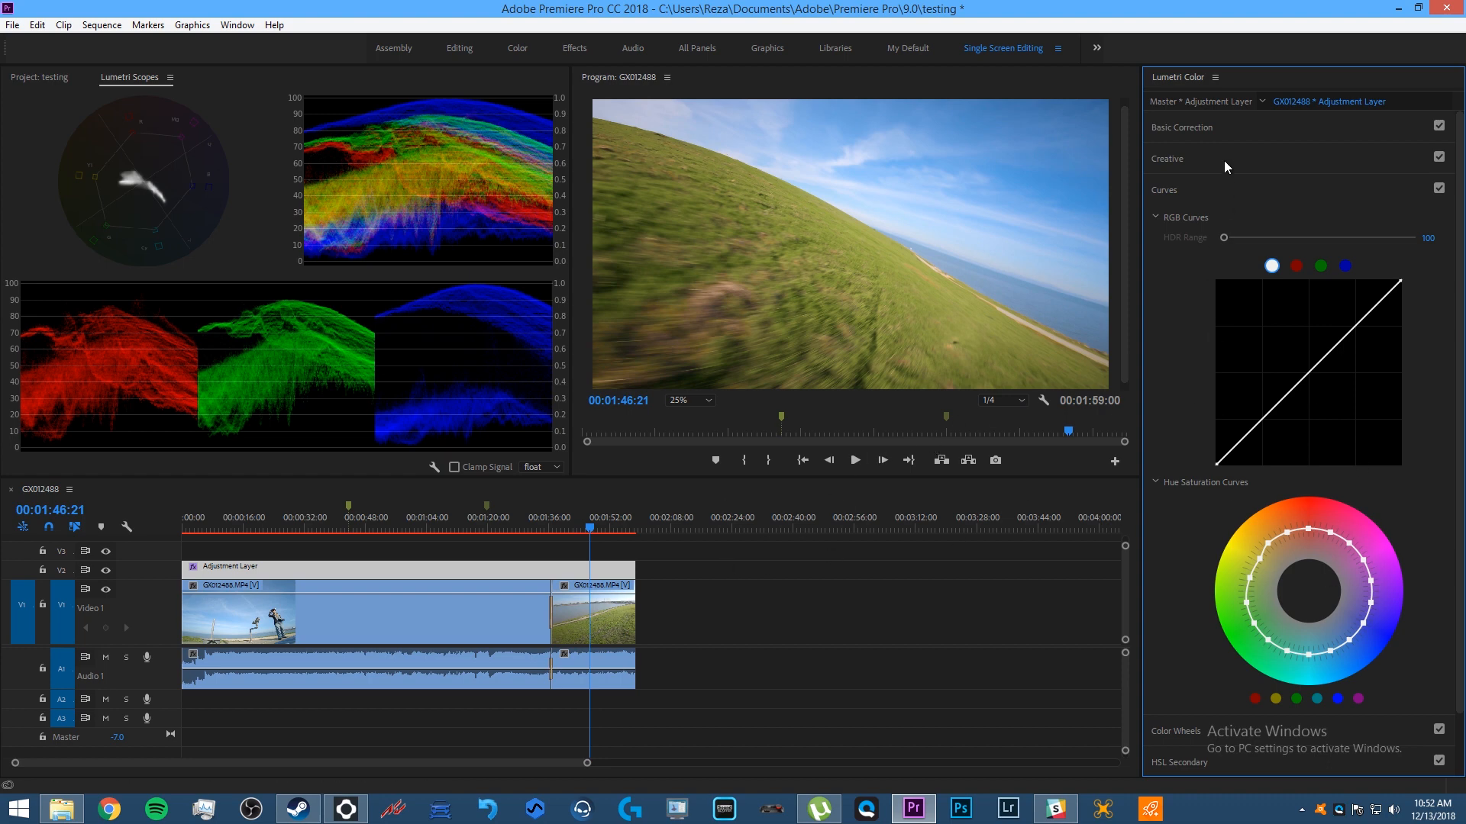
left_click(1229, 128)
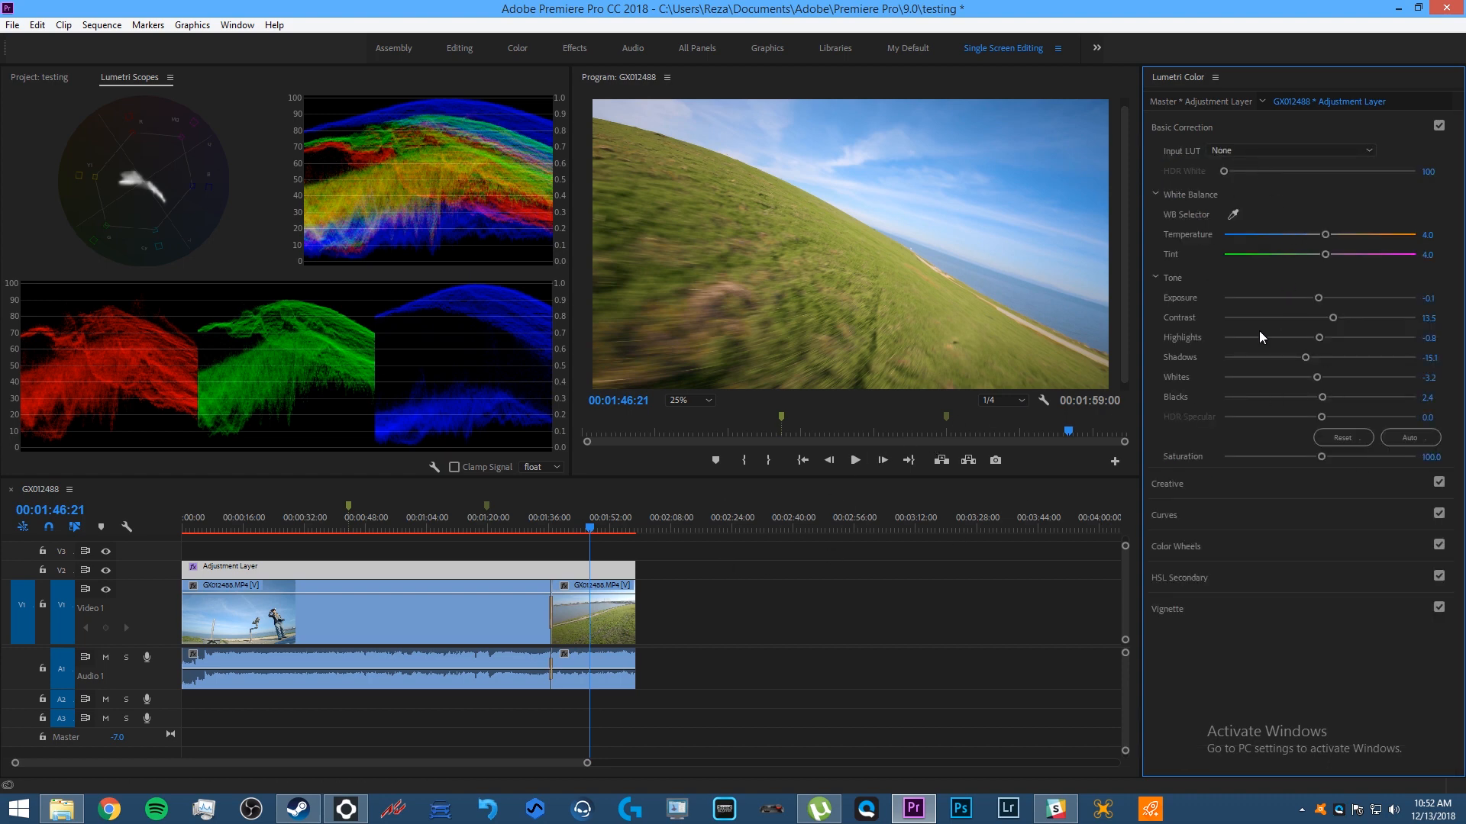
Look over the Creative and Curves settings, and move the playhead to the second timeline marker at 00:01:19:28
left_click(1249, 490)
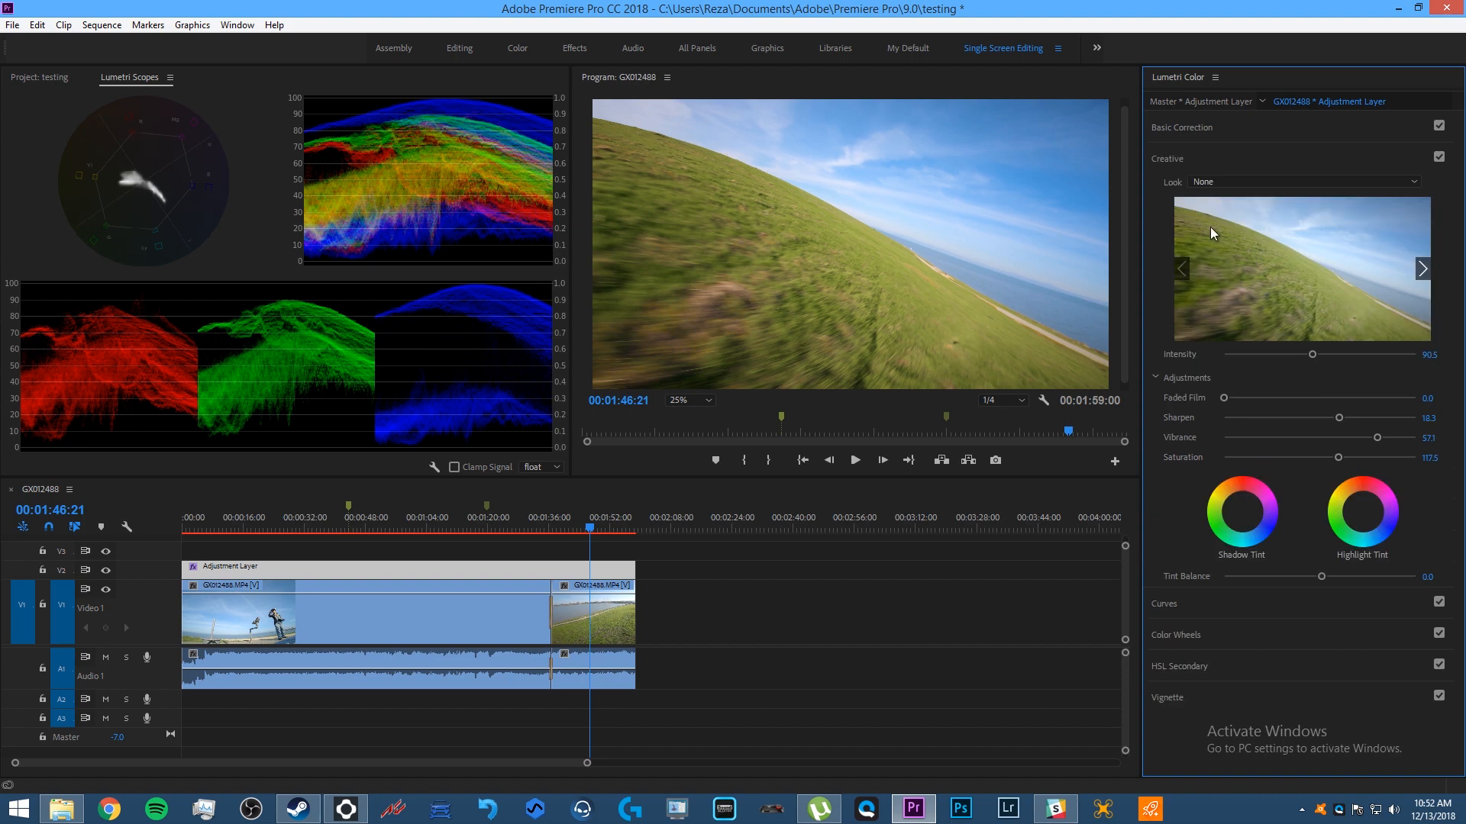
left_click(1175, 612)
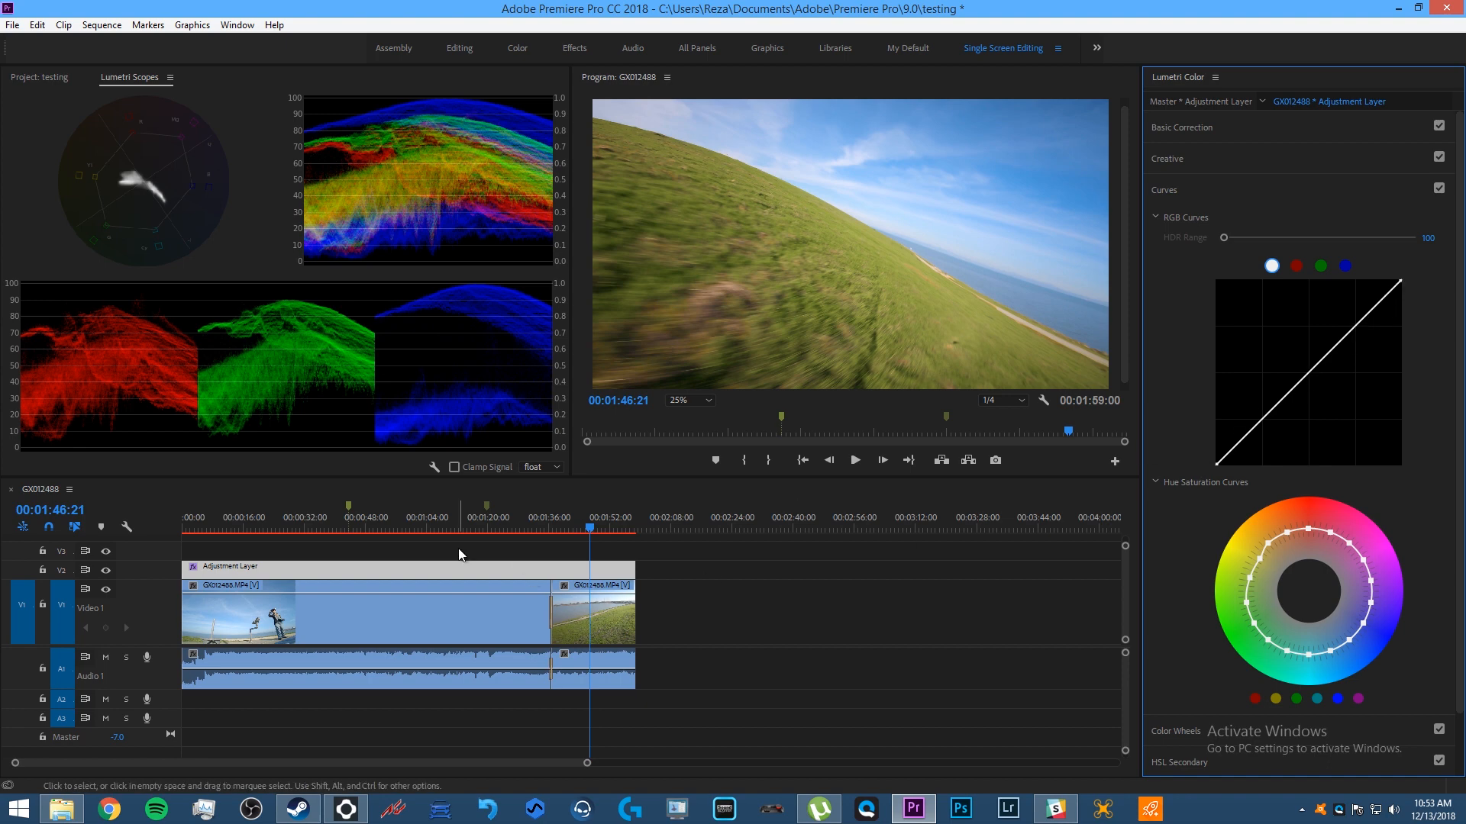
right_click(742, 527)
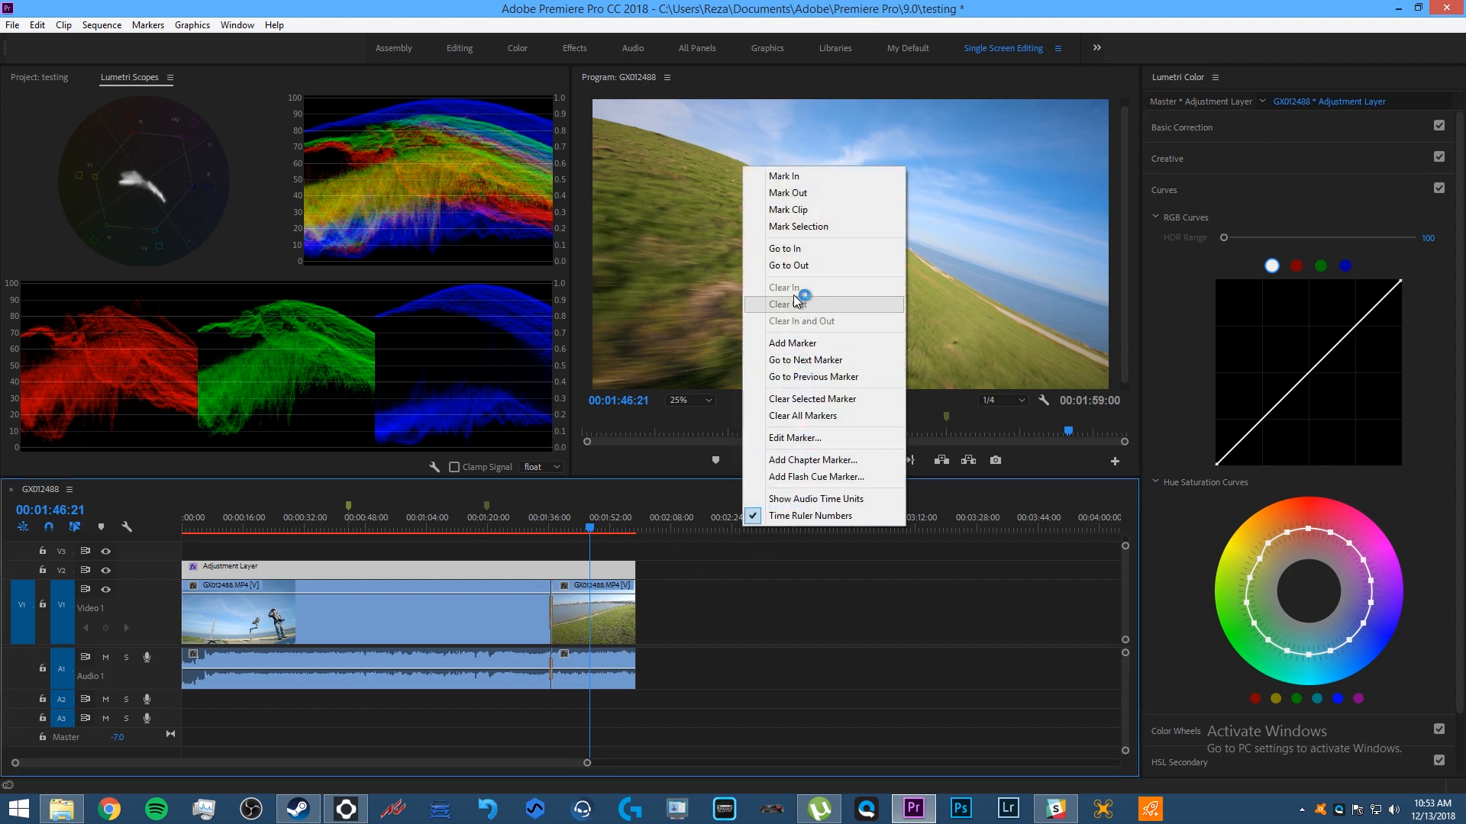
left_click(786, 249)
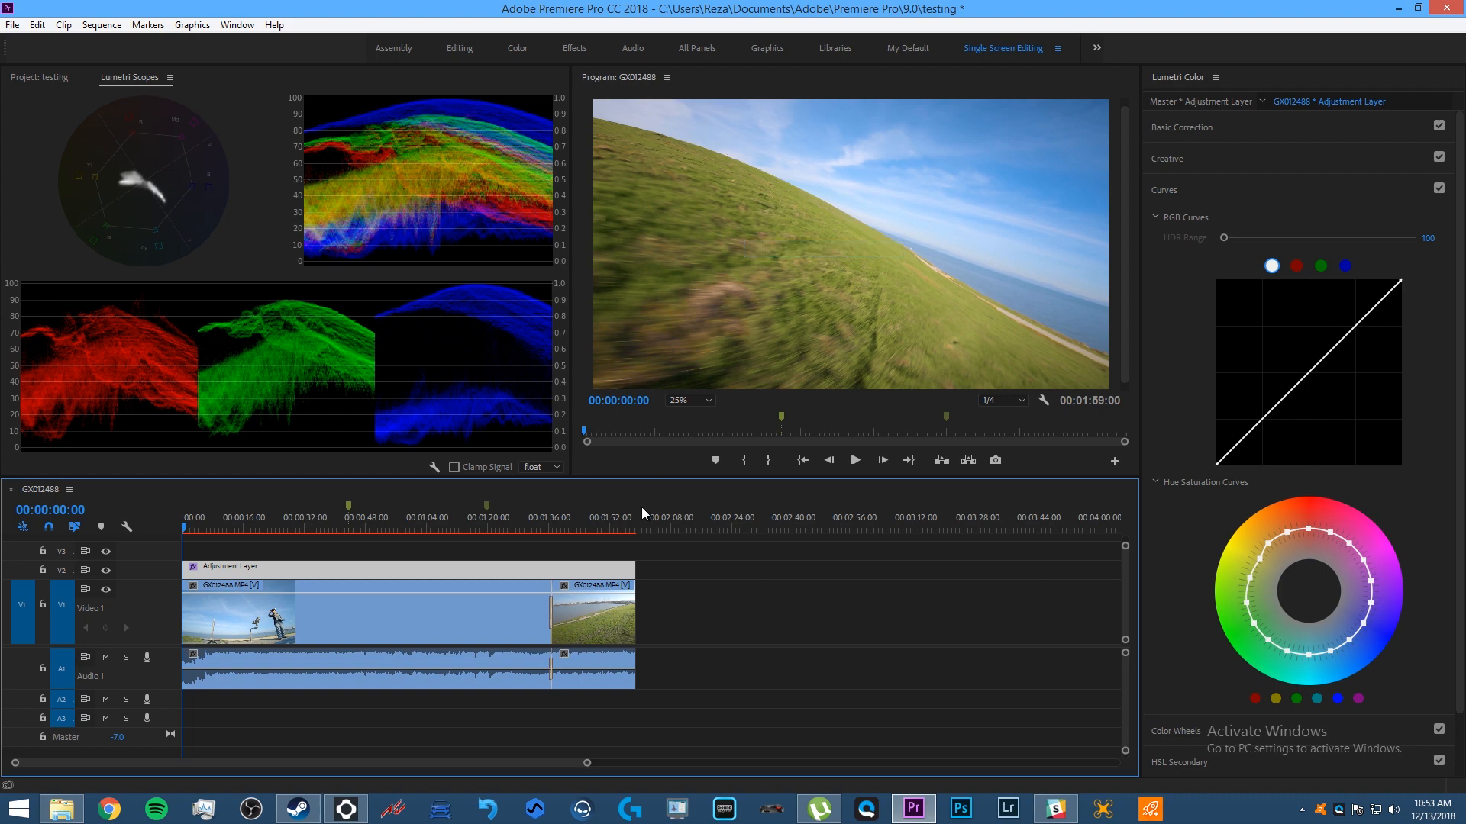
left_click(485, 530)
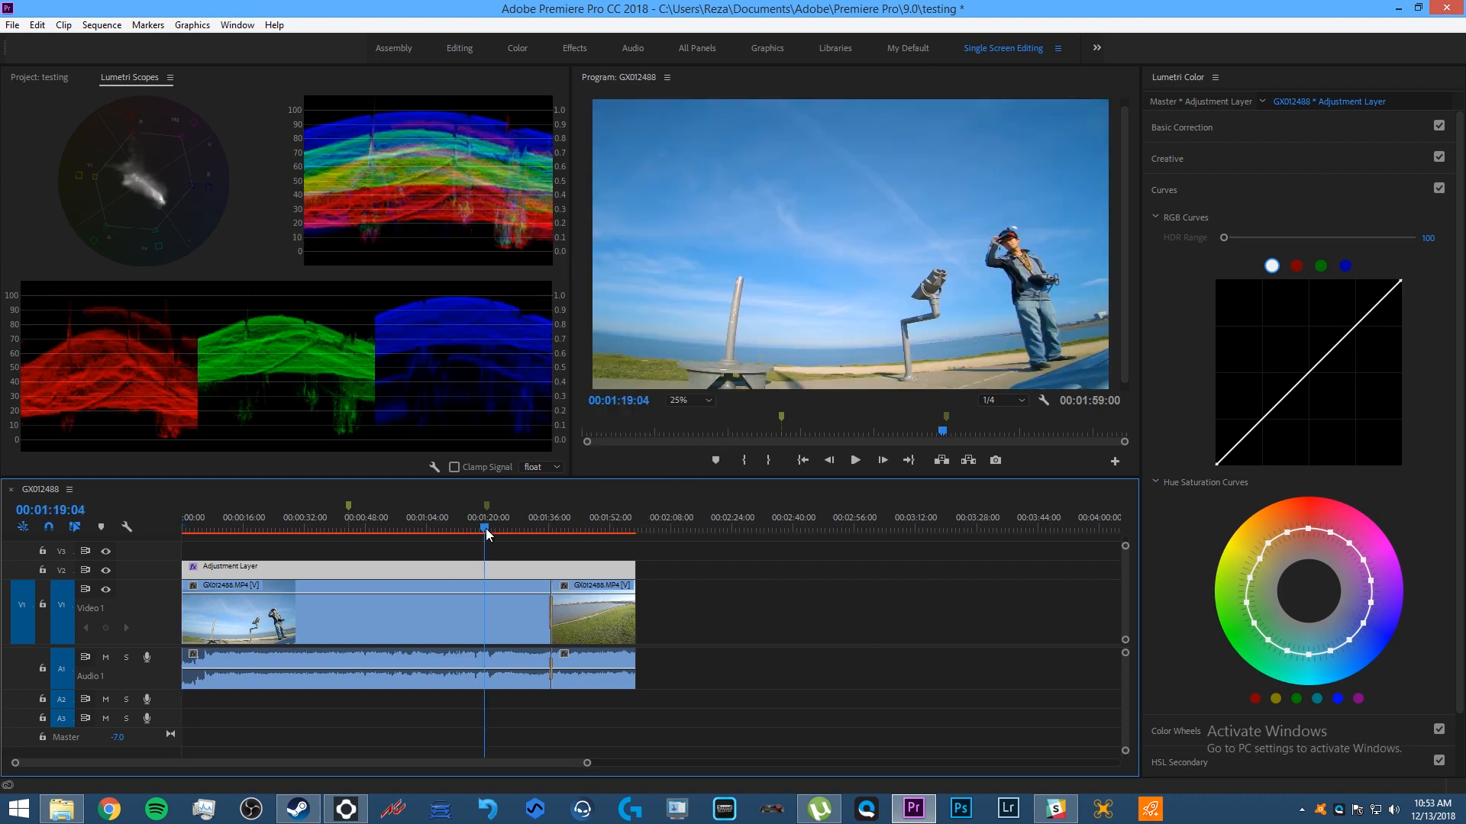
left_click(487, 529)
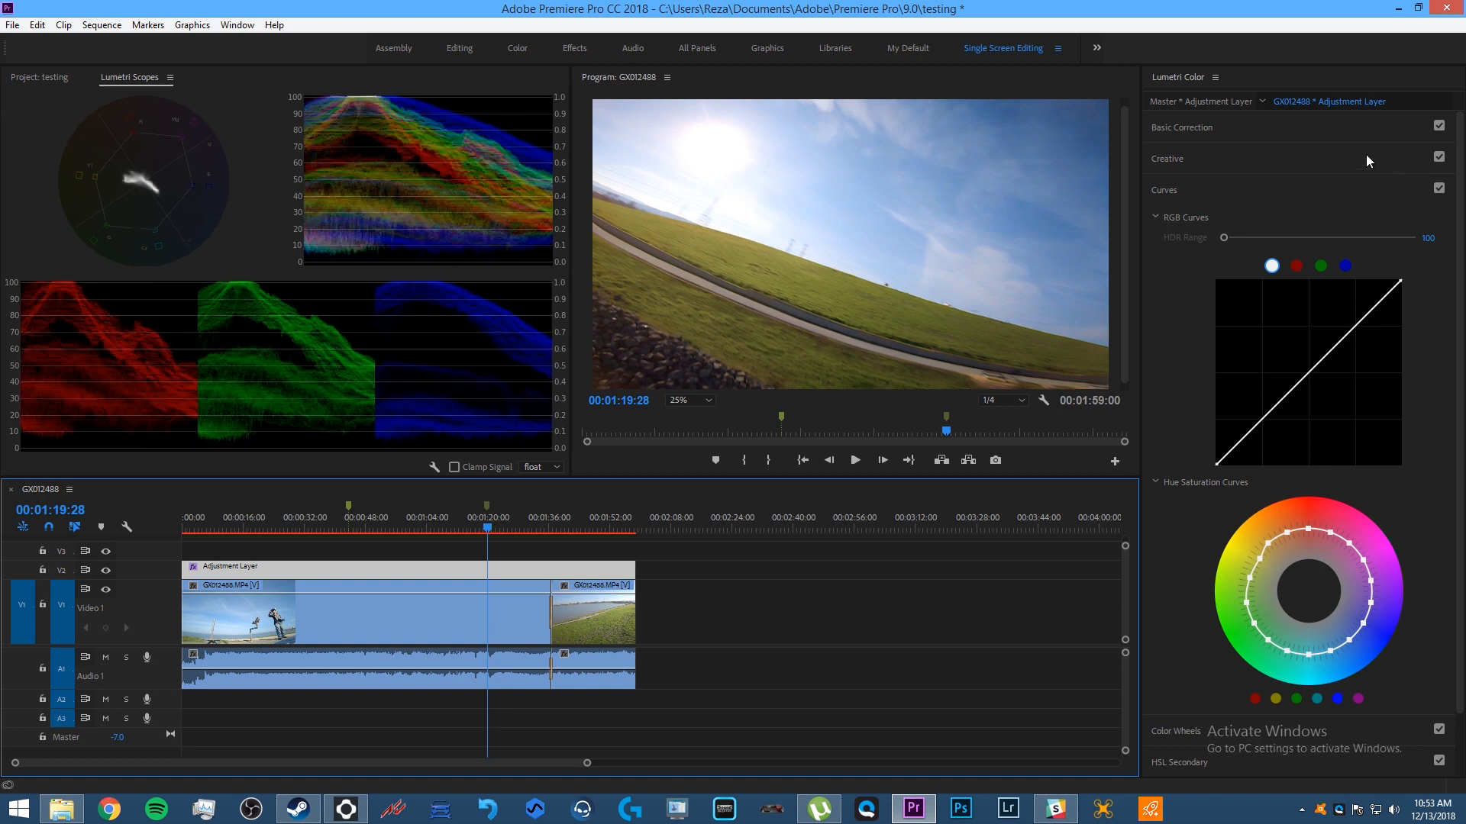
Set the Whites in Basic Correction to -7.1 for the adjustment layer
left_click(1357, 128)
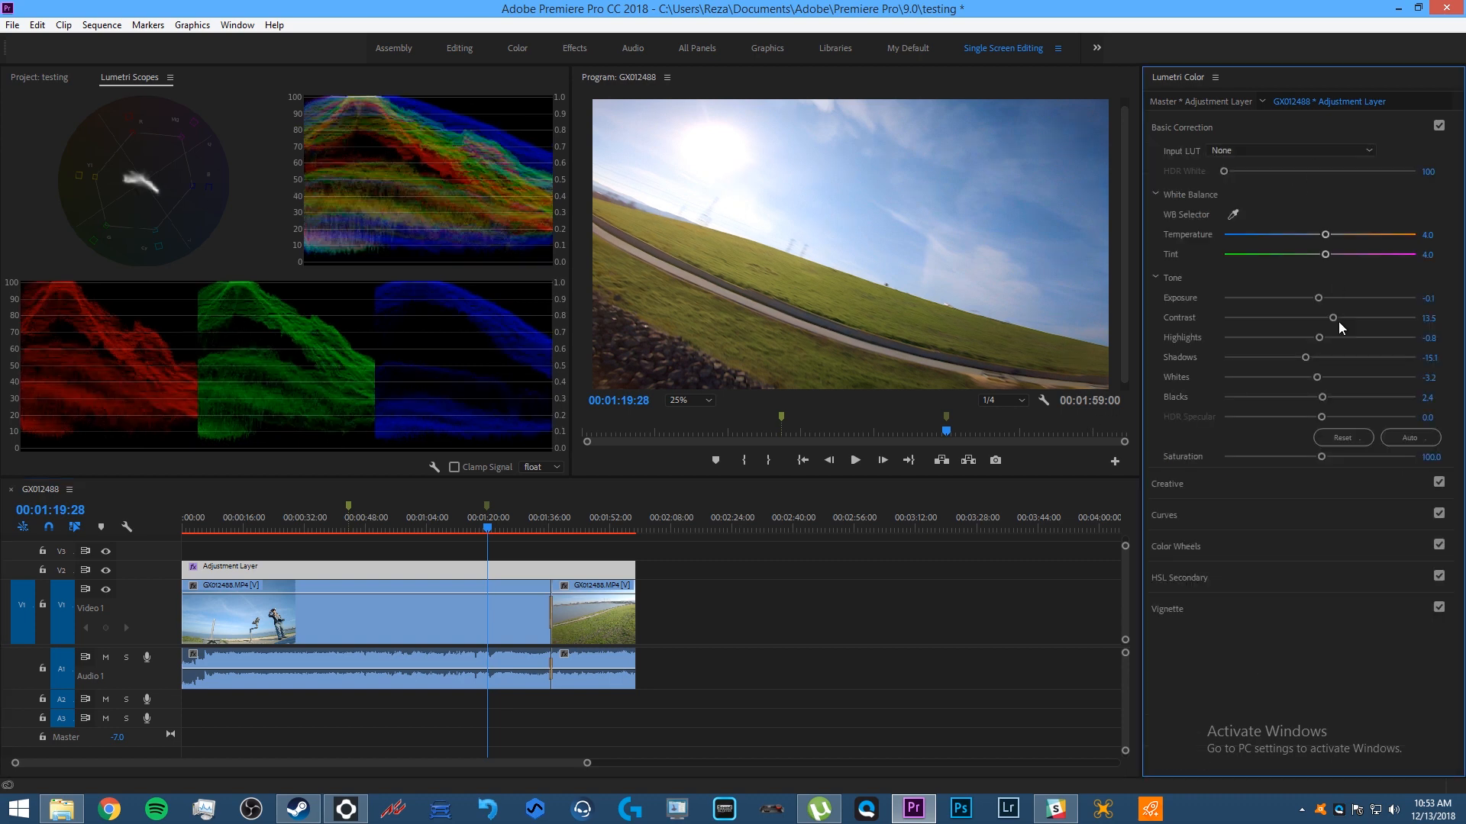
double_click(1316, 378)
key("ctrl+z")
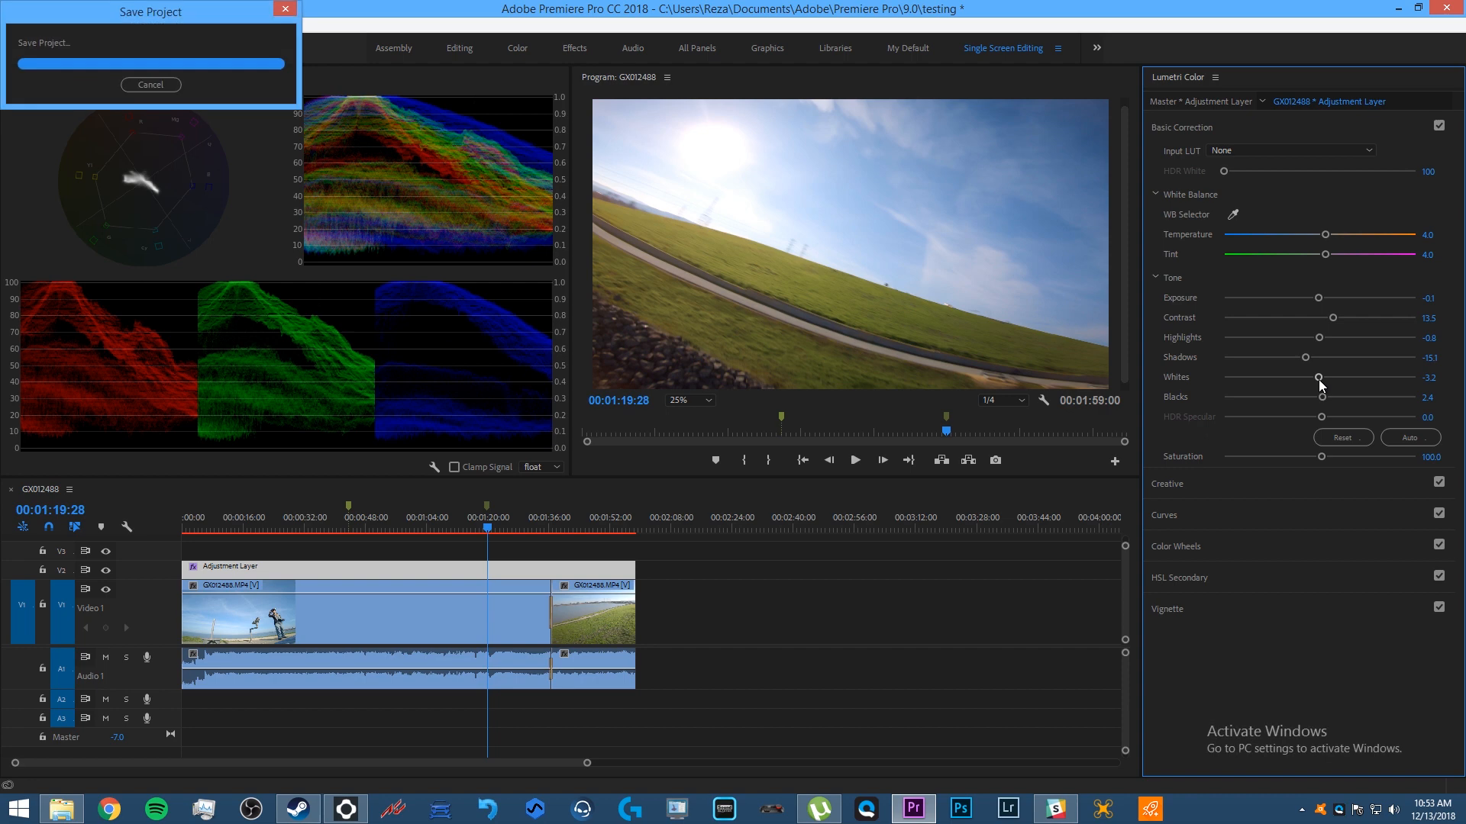
left_click_drag(1318, 379, 1310, 383)
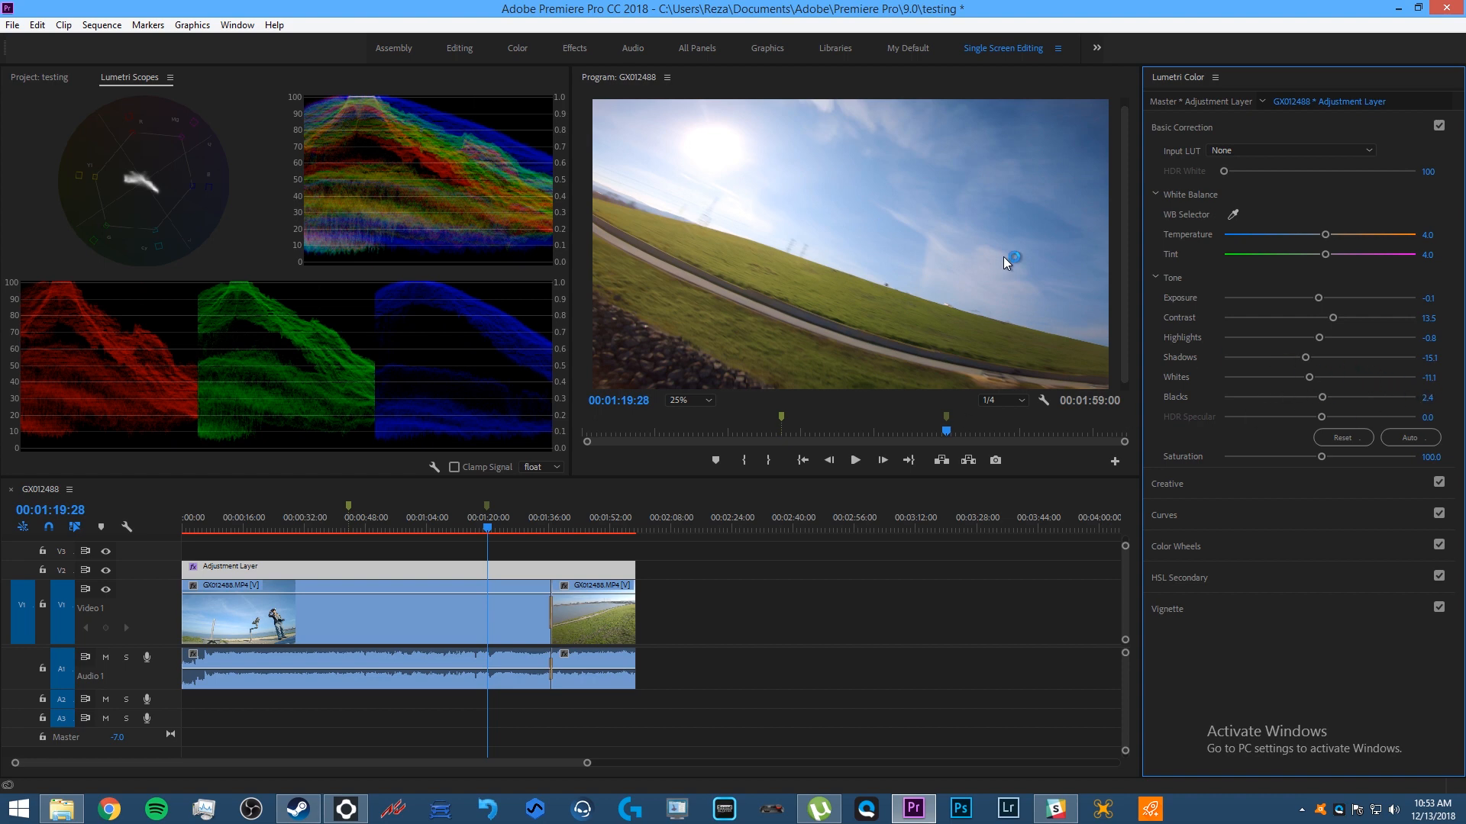
left_click(1312, 378)
left_click_drag(1313, 379, 1318, 380)
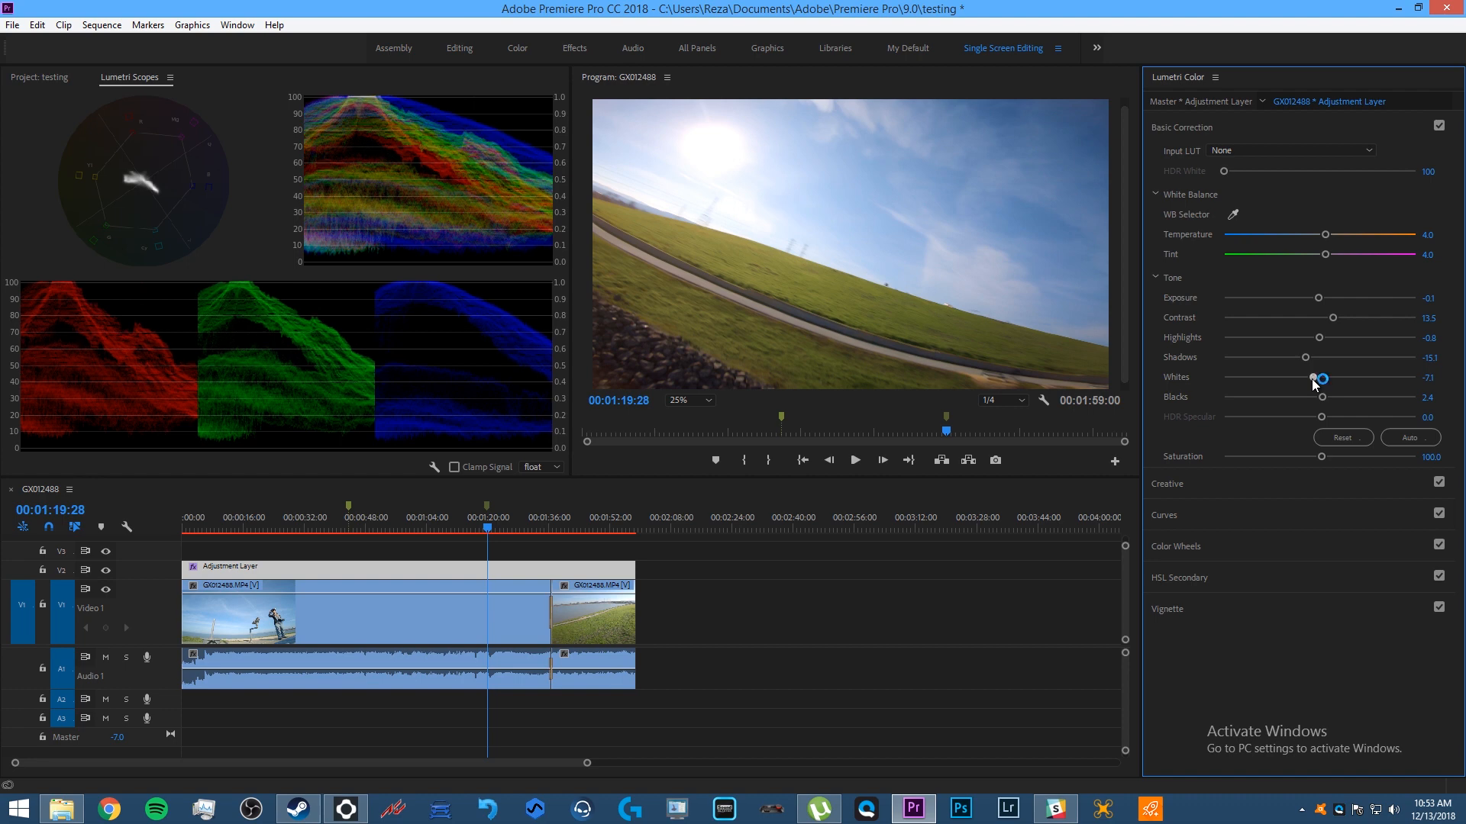
Add three control points to the white RGB curve at its upper quarter, midpoint and lower quarter
left_click(1263, 525)
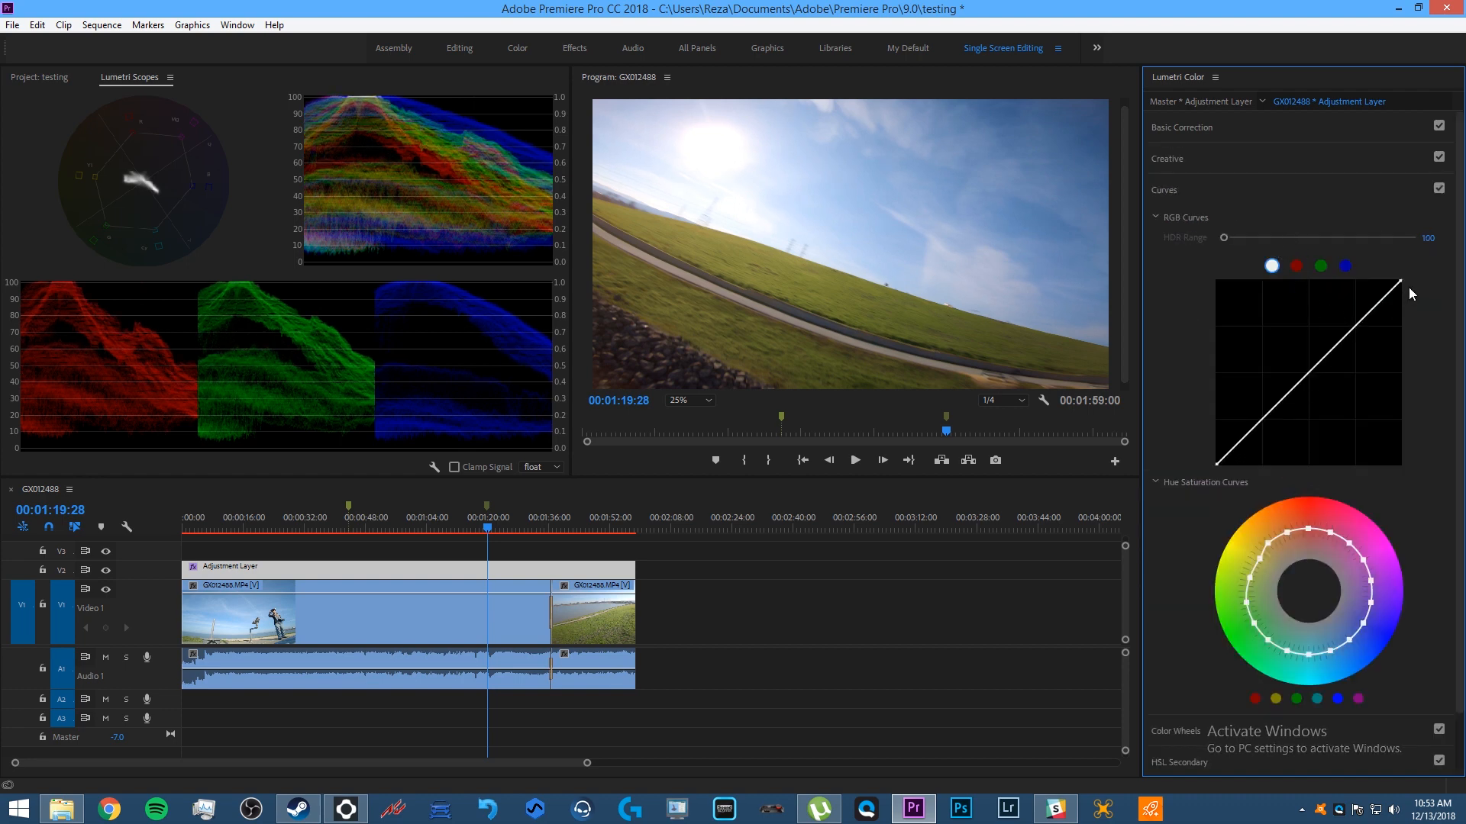
left_click(1356, 326)
left_click(1309, 372)
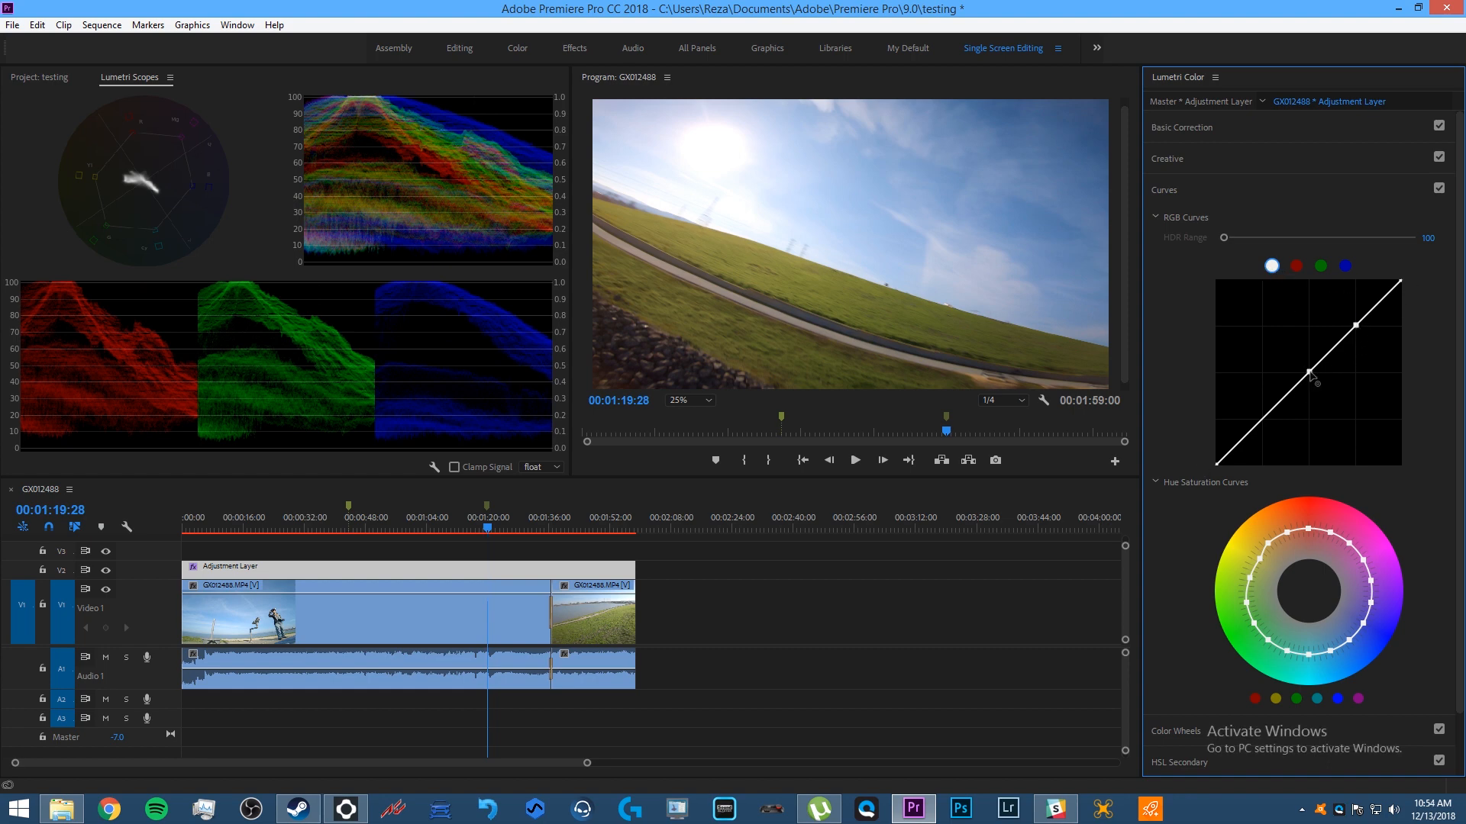
left_click(1262, 419)
Lower the white end point of the RGB curve slightly, saving the project, and shift the upper control point toward the highlights
left_click_drag(1403, 282, 1433, 294)
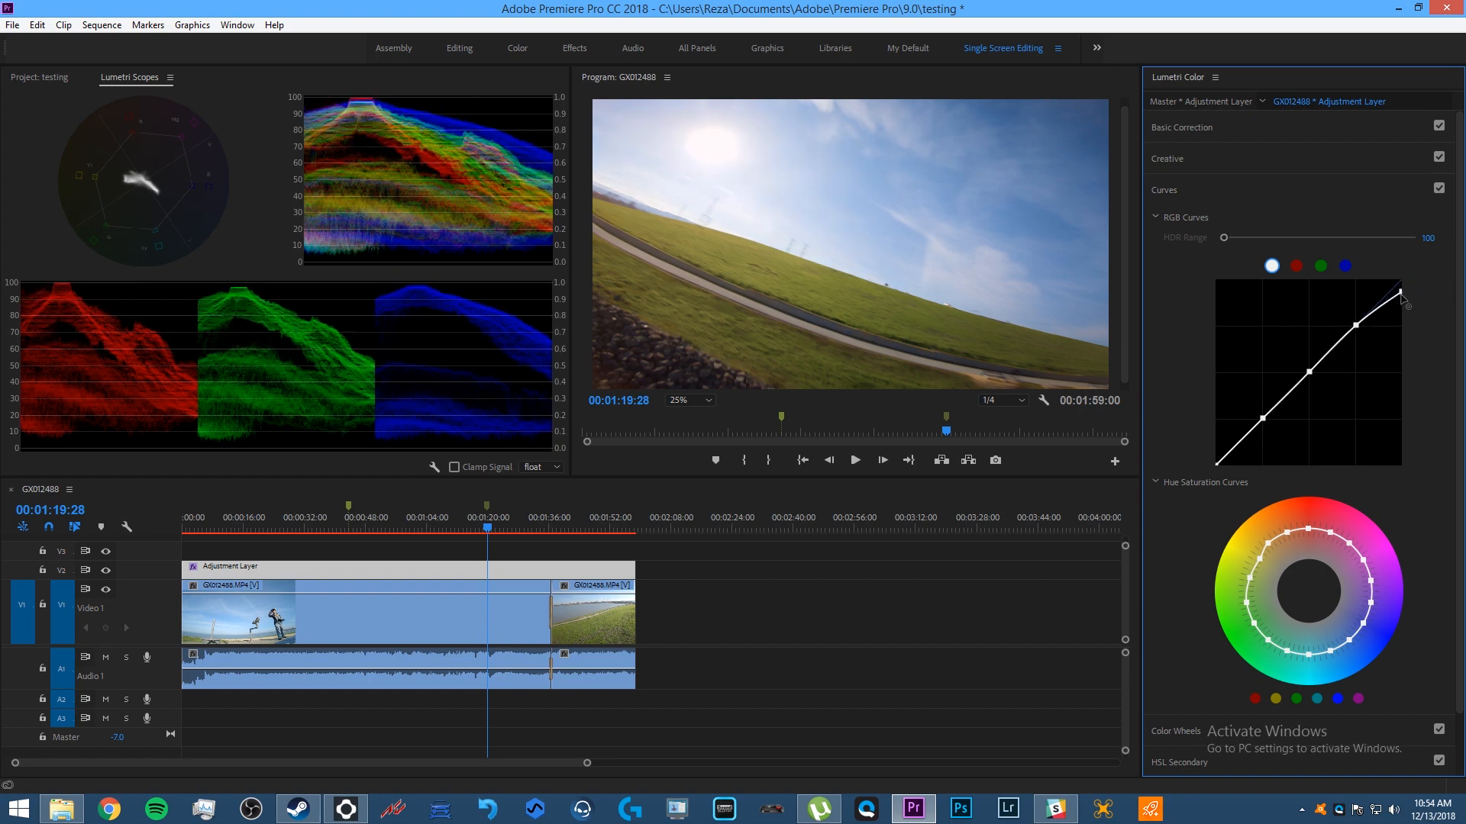
left_click_drag(1404, 296, 1462, 309)
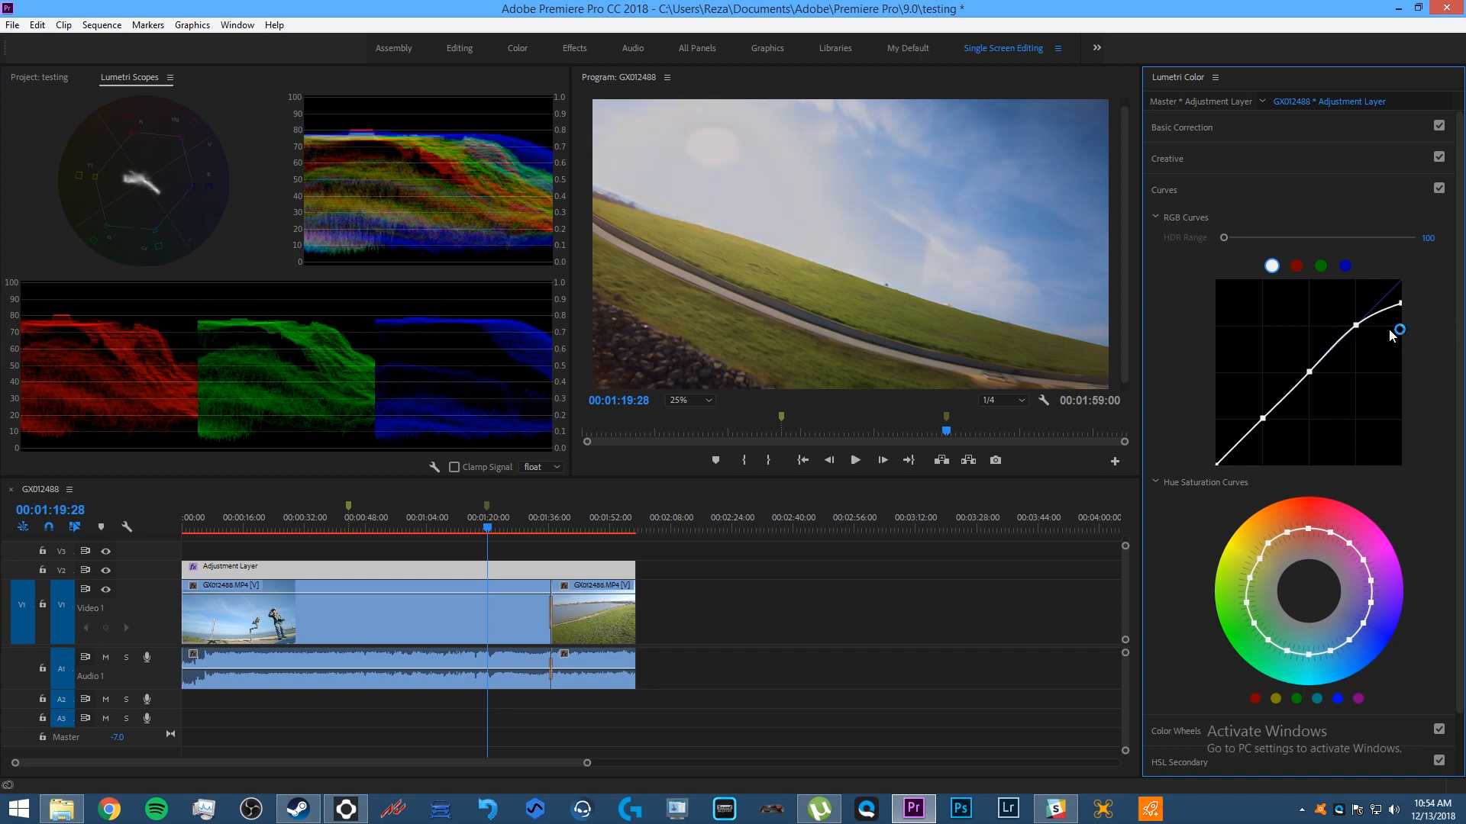
left_click_drag(1403, 305, 1441, 296)
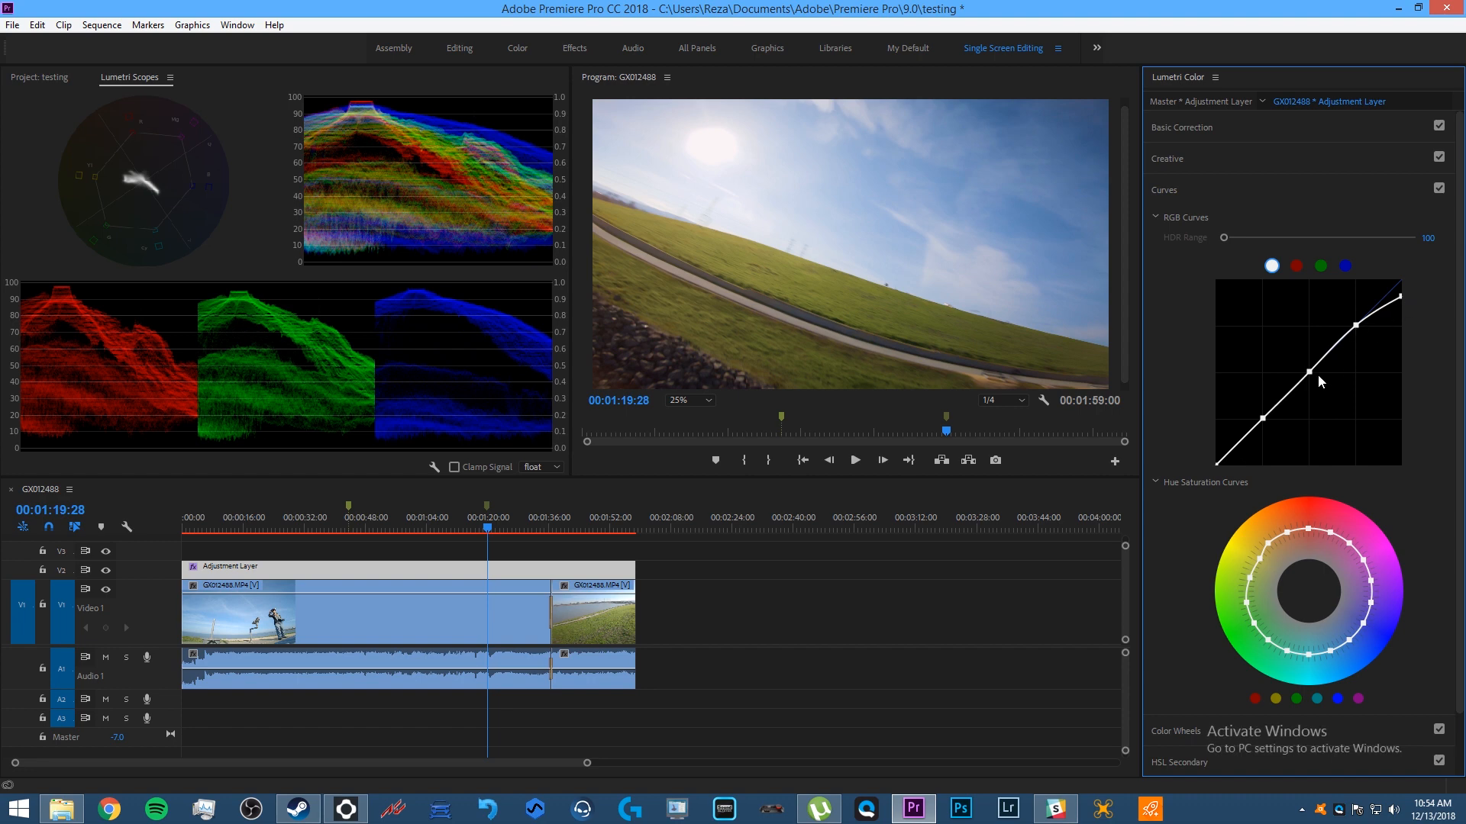
key("ctrl+s")
left_click_drag(1356, 326, 1366, 319)
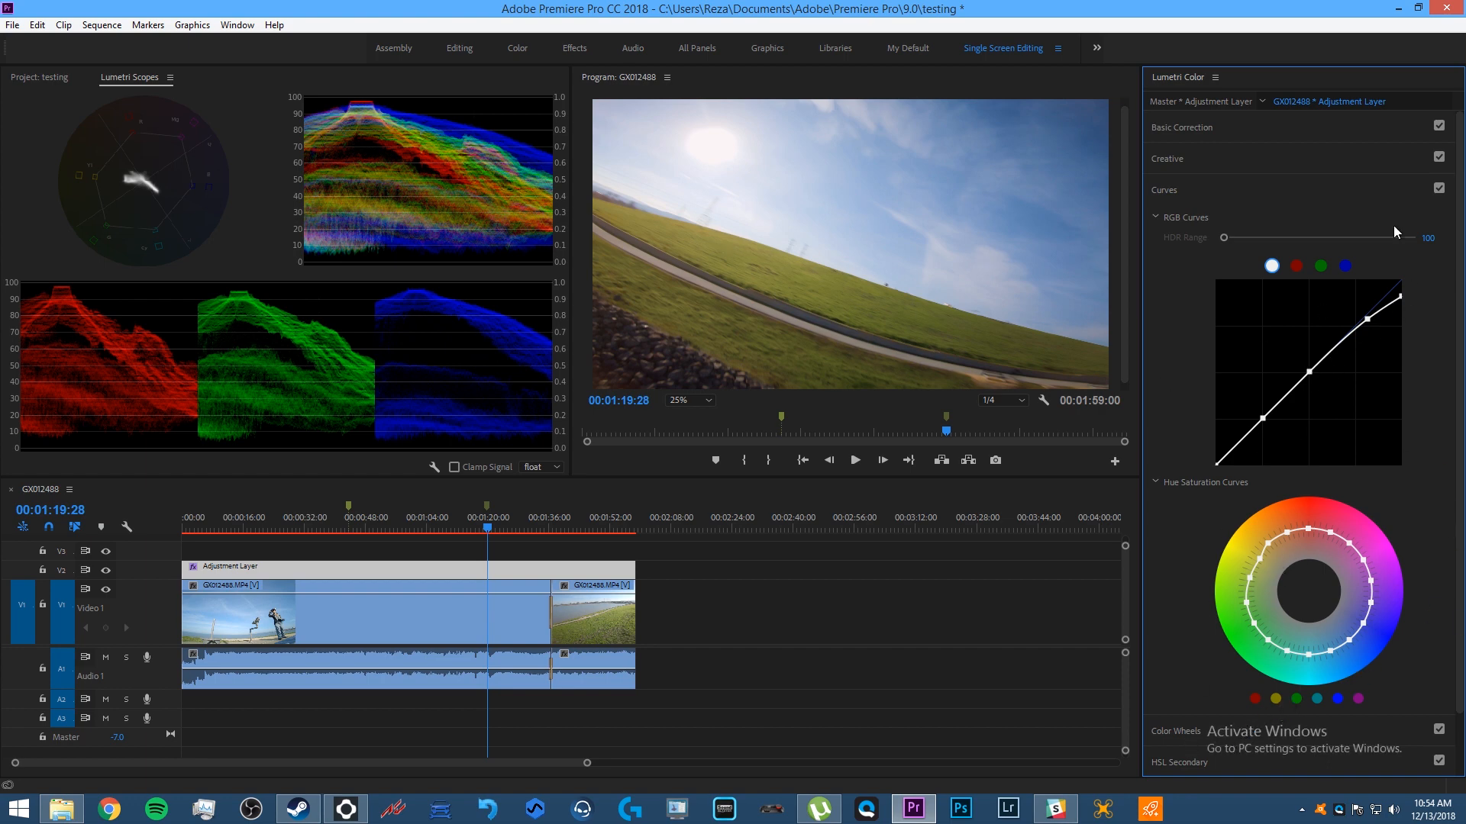
Examine the red, green and blue channel curves of the adjustment layer
left_click(1298, 267)
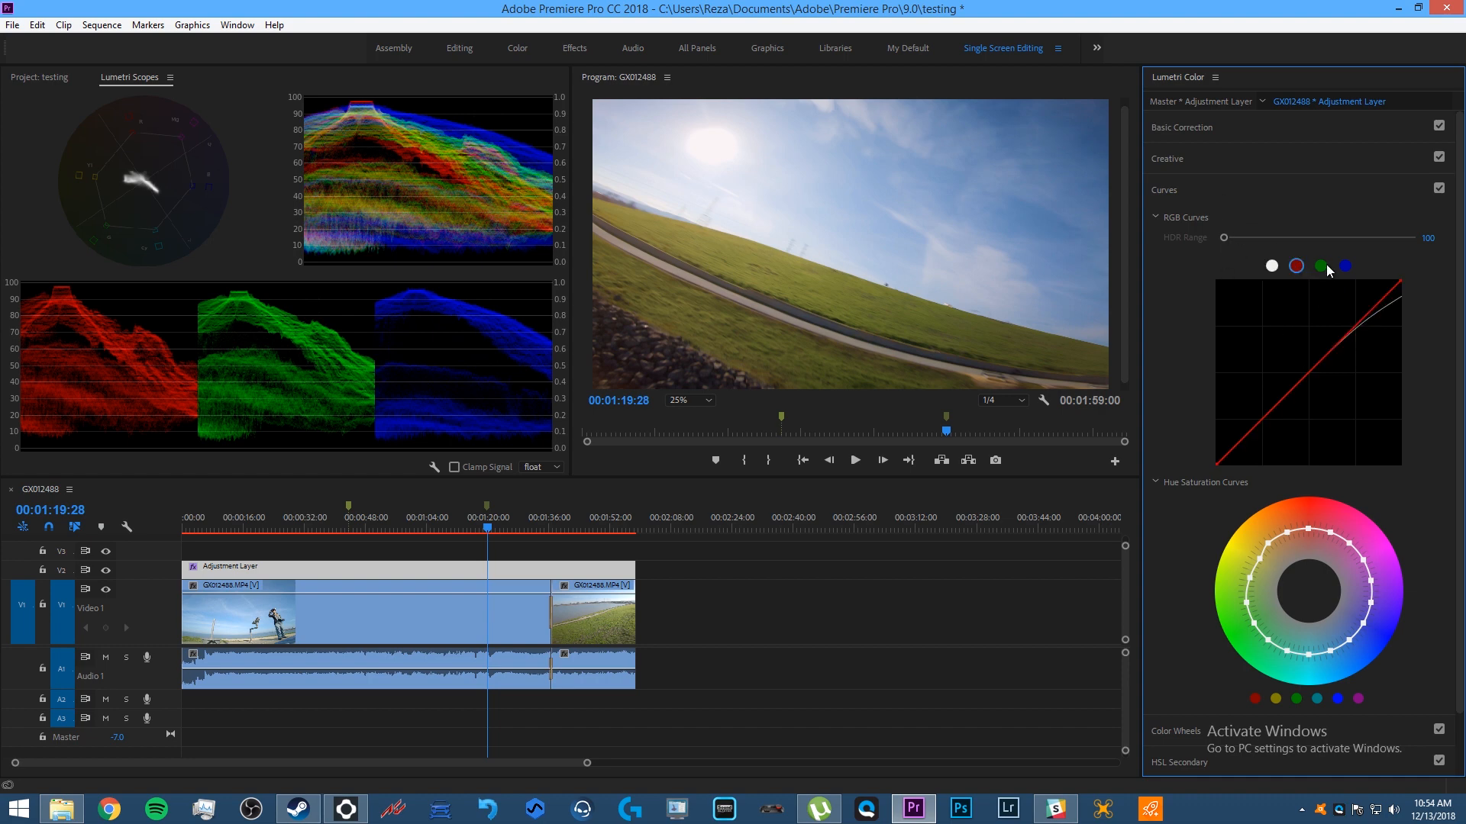
left_click(1321, 266)
left_click(1345, 266)
left_click(1296, 266)
left_click(1320, 266)
left_click(1345, 266)
left_click(1297, 266)
Open the Color Wheels settings and check the grade at 00:00:43:17, 00:01:50:03 and 00:01:40:15
left_click(1178, 733)
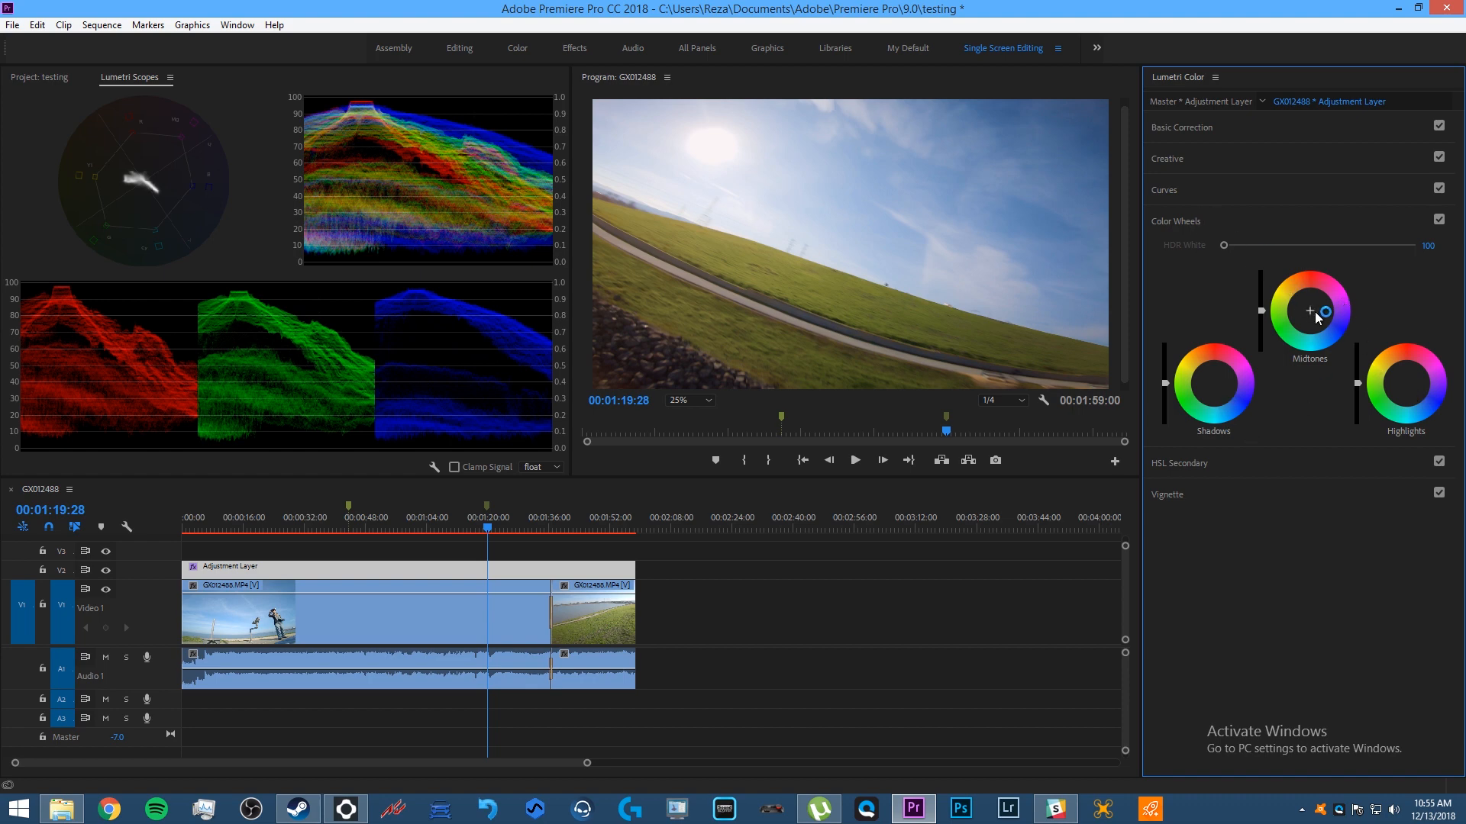
left_click_drag(1416, 418, 1406, 383)
left_click(350, 529)
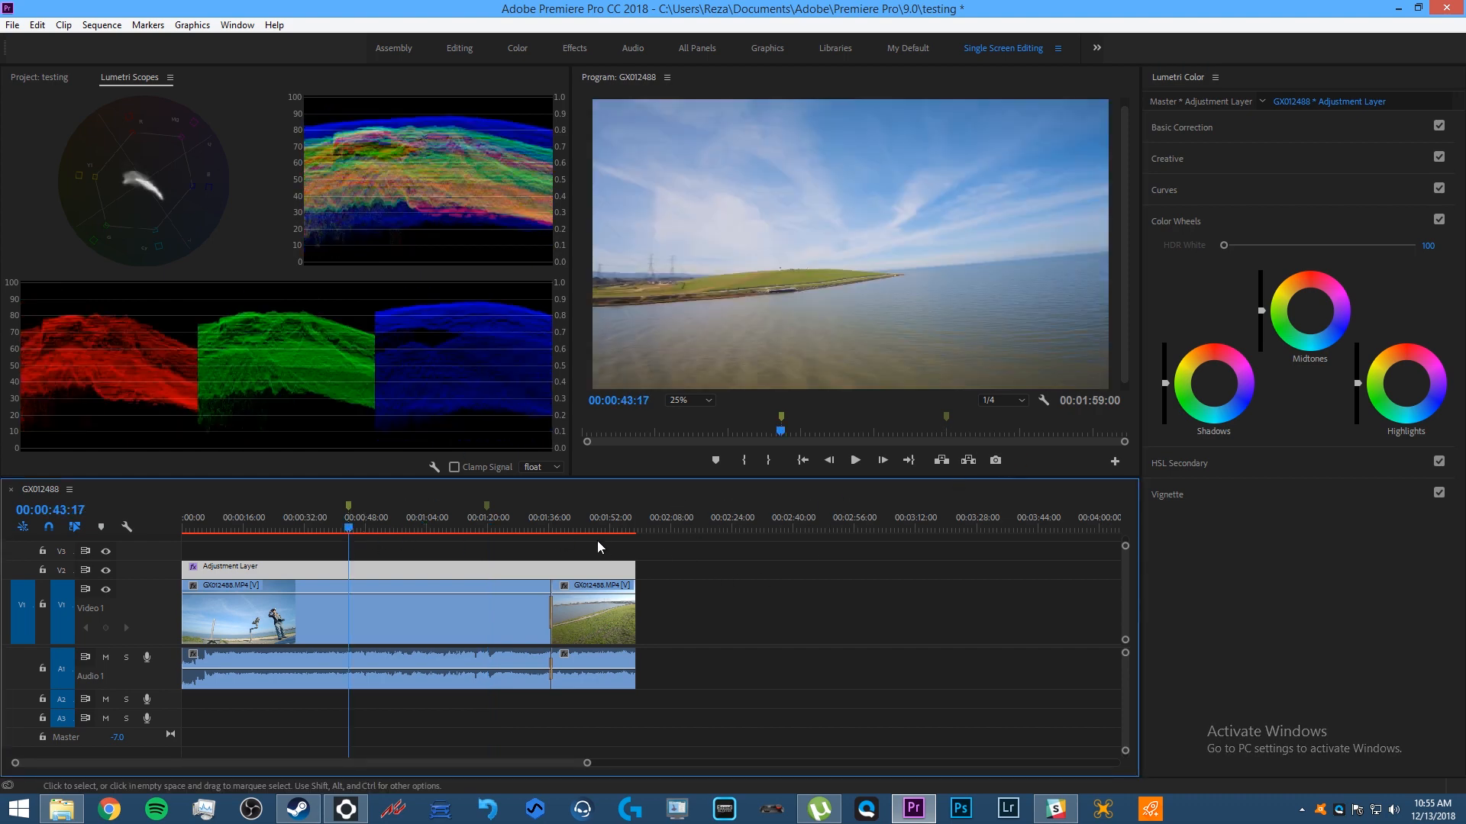
left_click(604, 516)
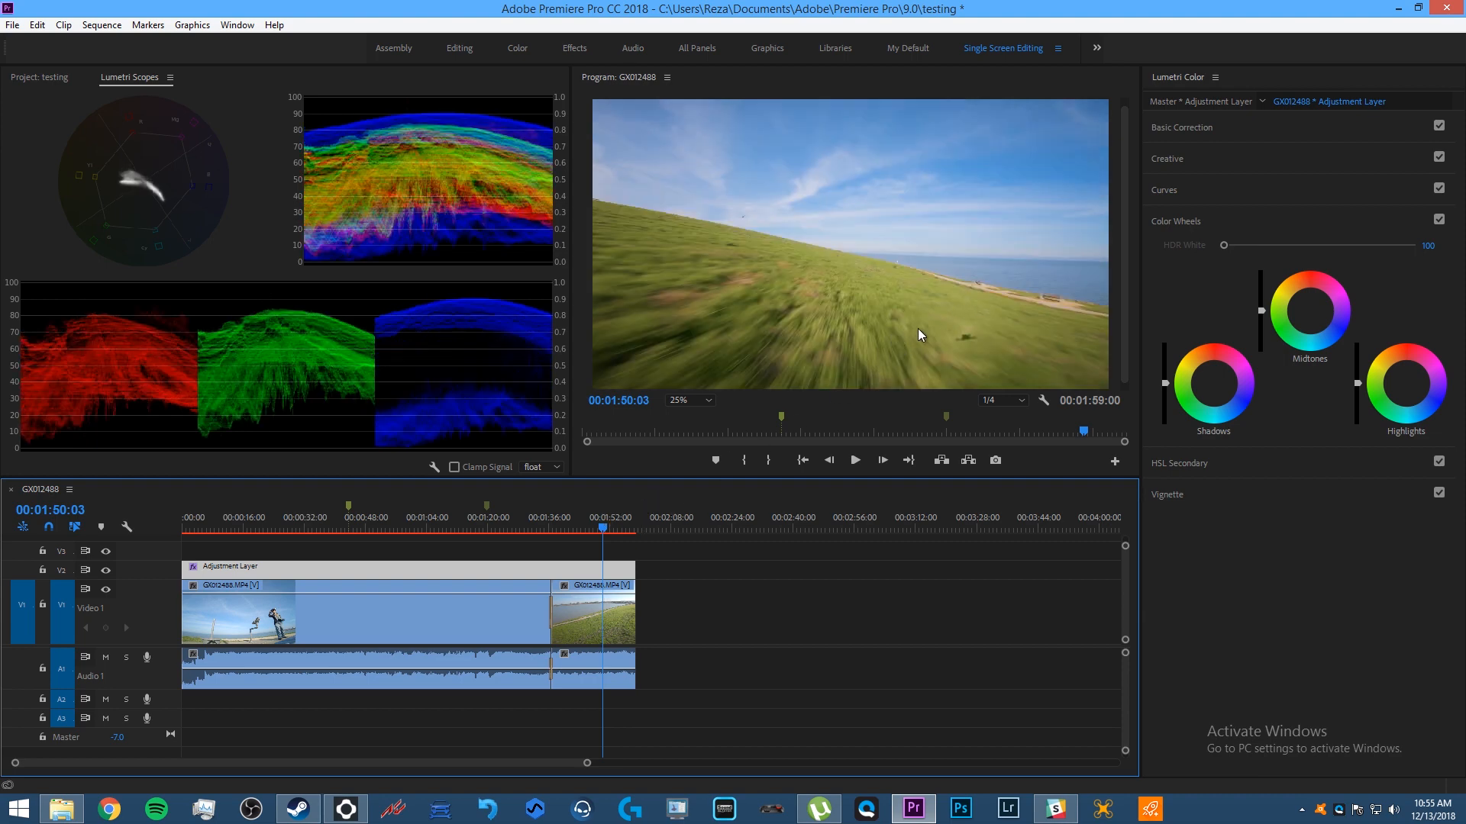
left_click(567, 522)
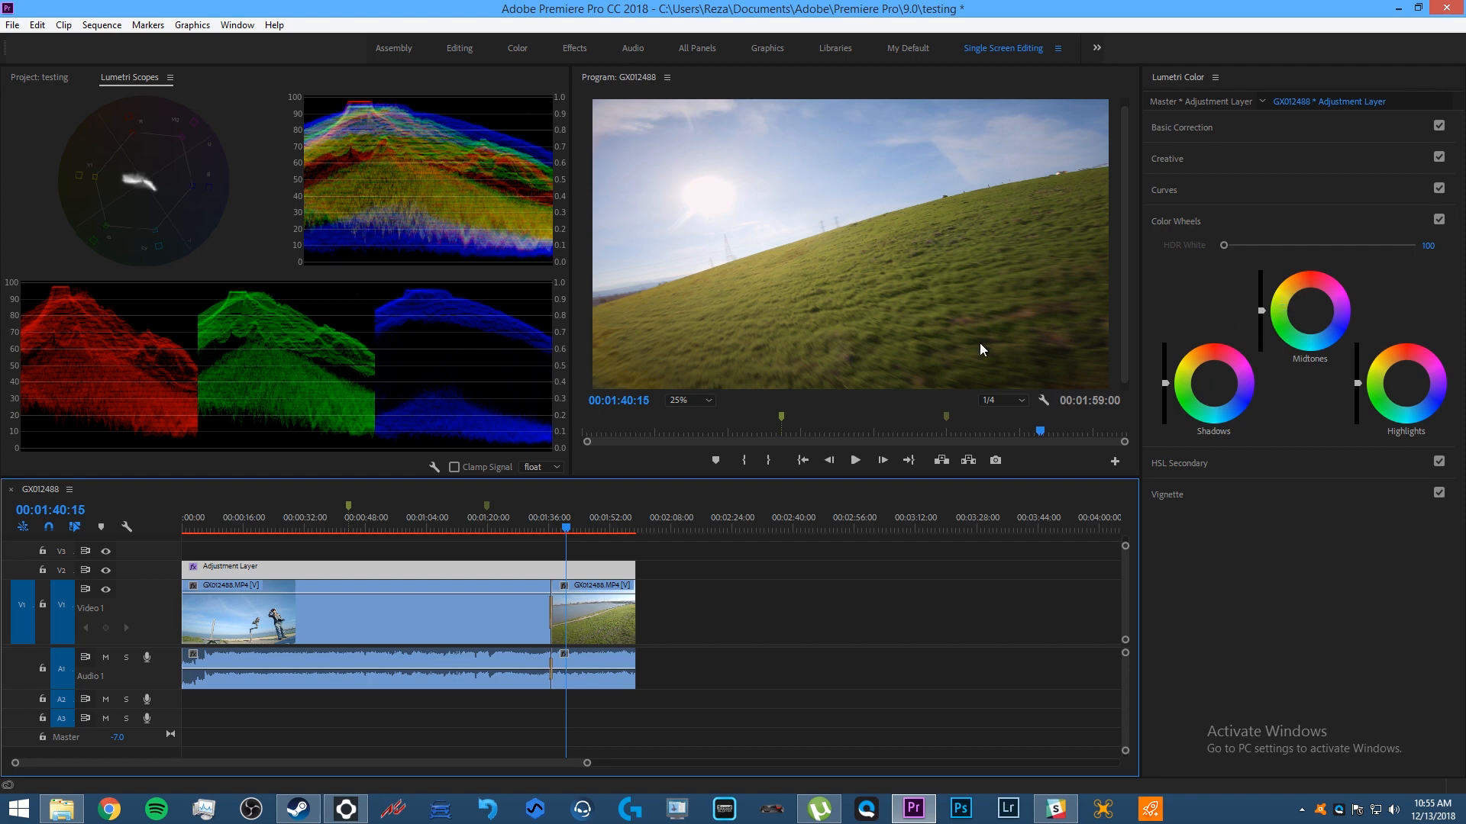
Fine-tune the Shadows color wheel near its center and shift the Highlights wheel slightly toward red-orange
left_click(1213, 383)
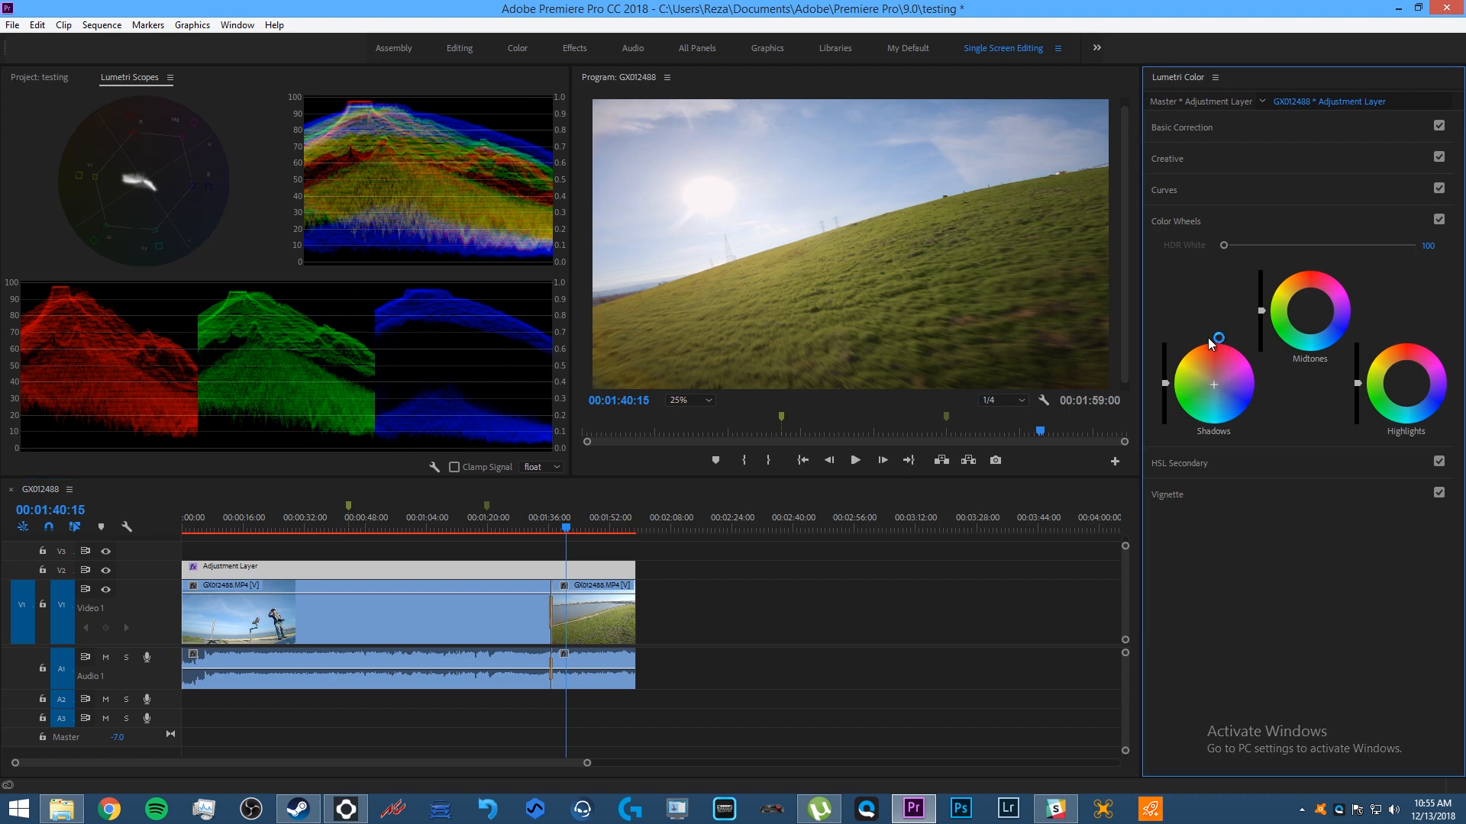
mouse_move(1213, 384)
left_mouse_down()
mouse_move(1214, 412)
mouse_move(1214, 384)
left_mouse_up()
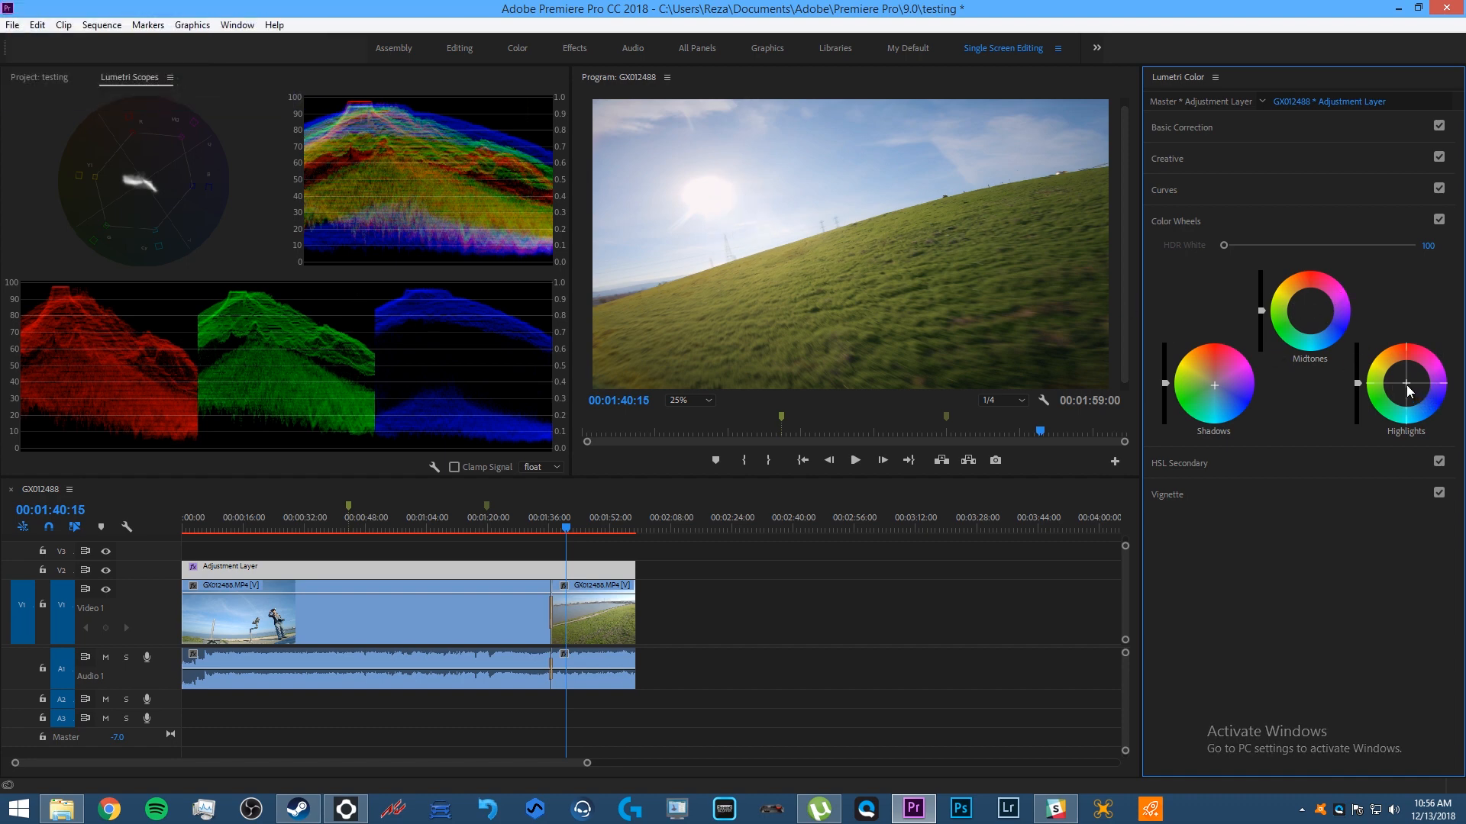
left_click_drag(1409, 391, 1414, 413)
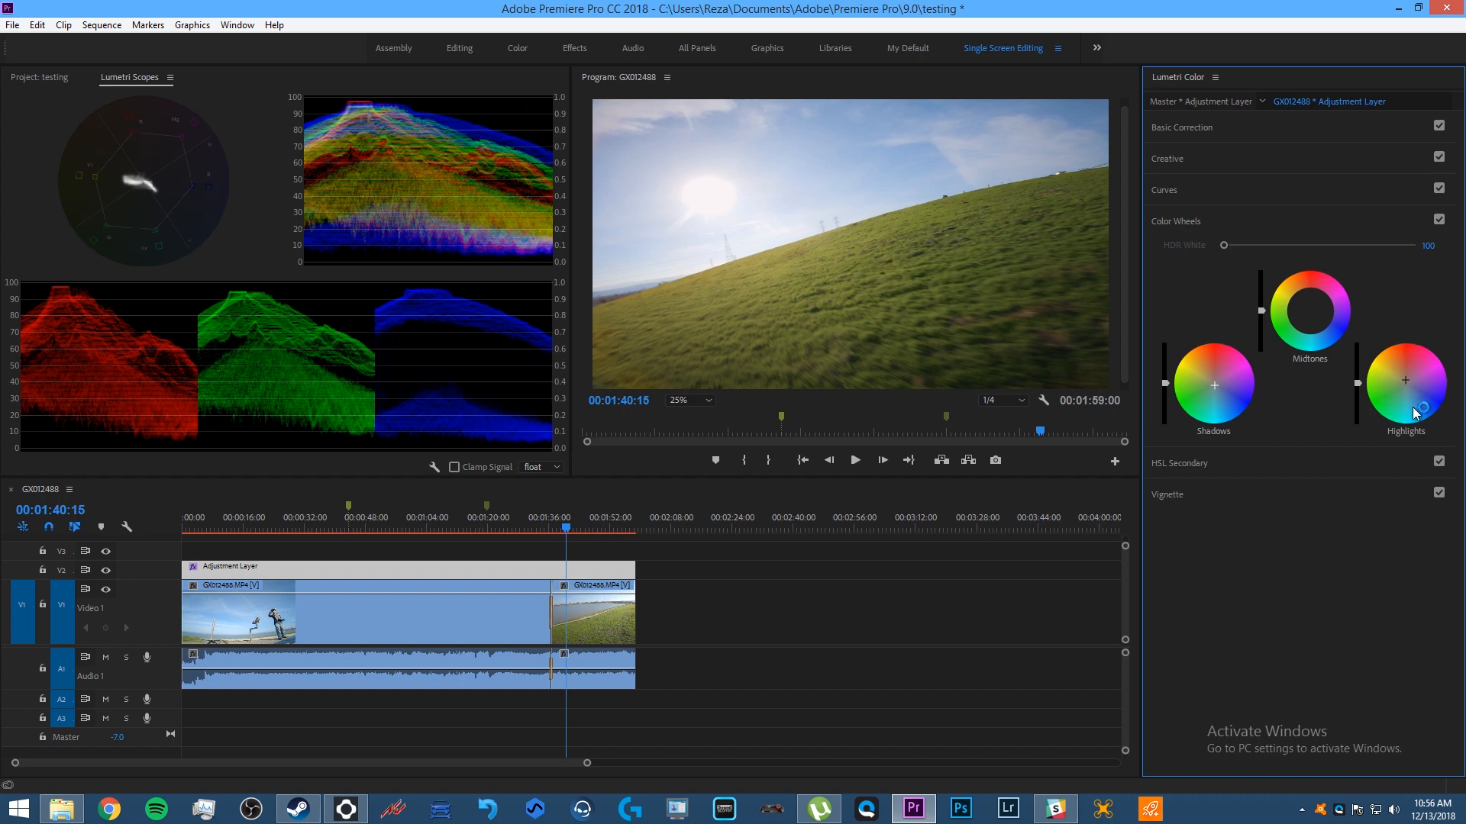
double_click(1414, 413)
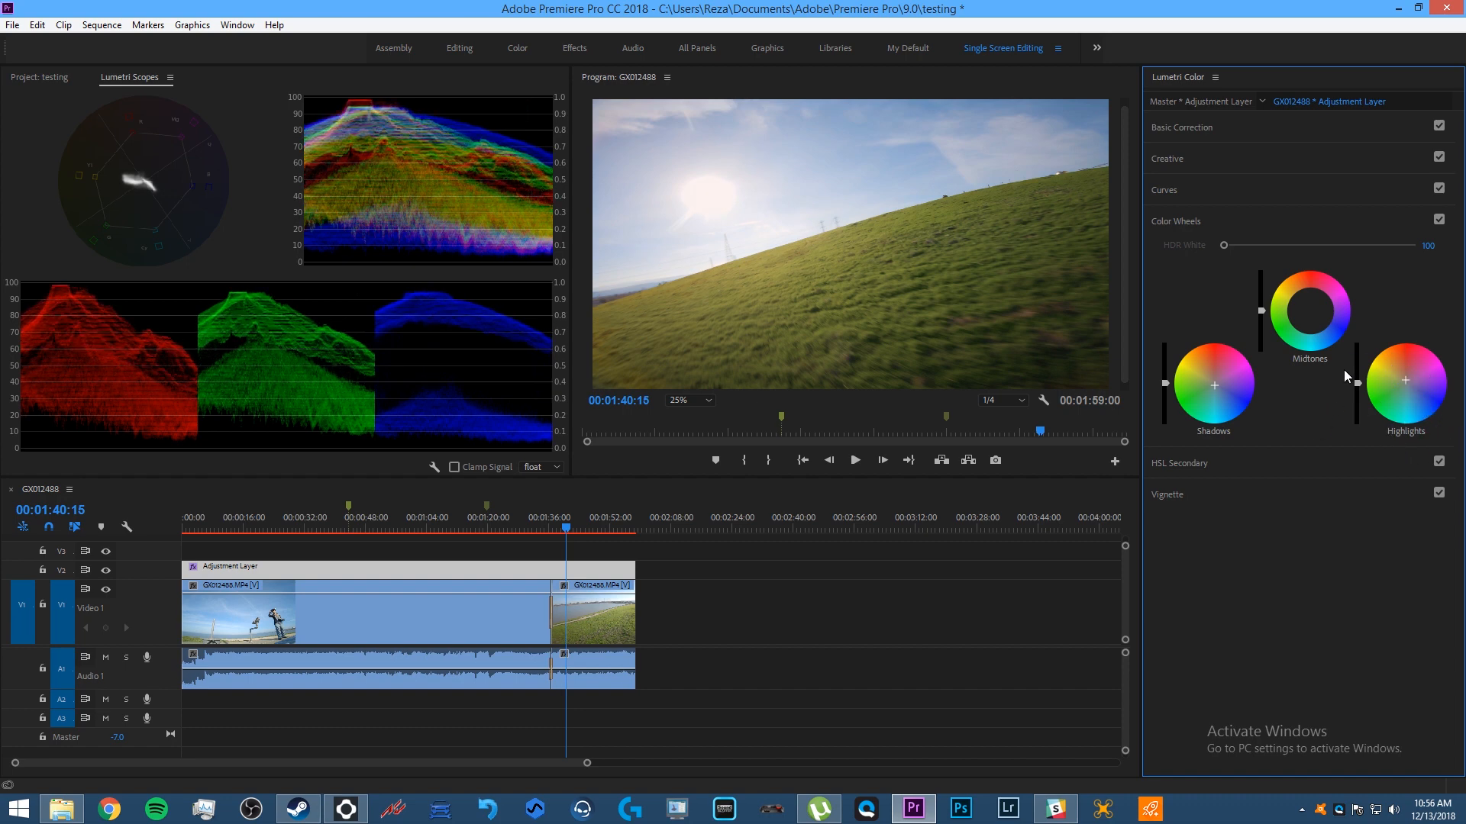
left_click_drag(1409, 386, 1429, 398)
double_click(1429, 397)
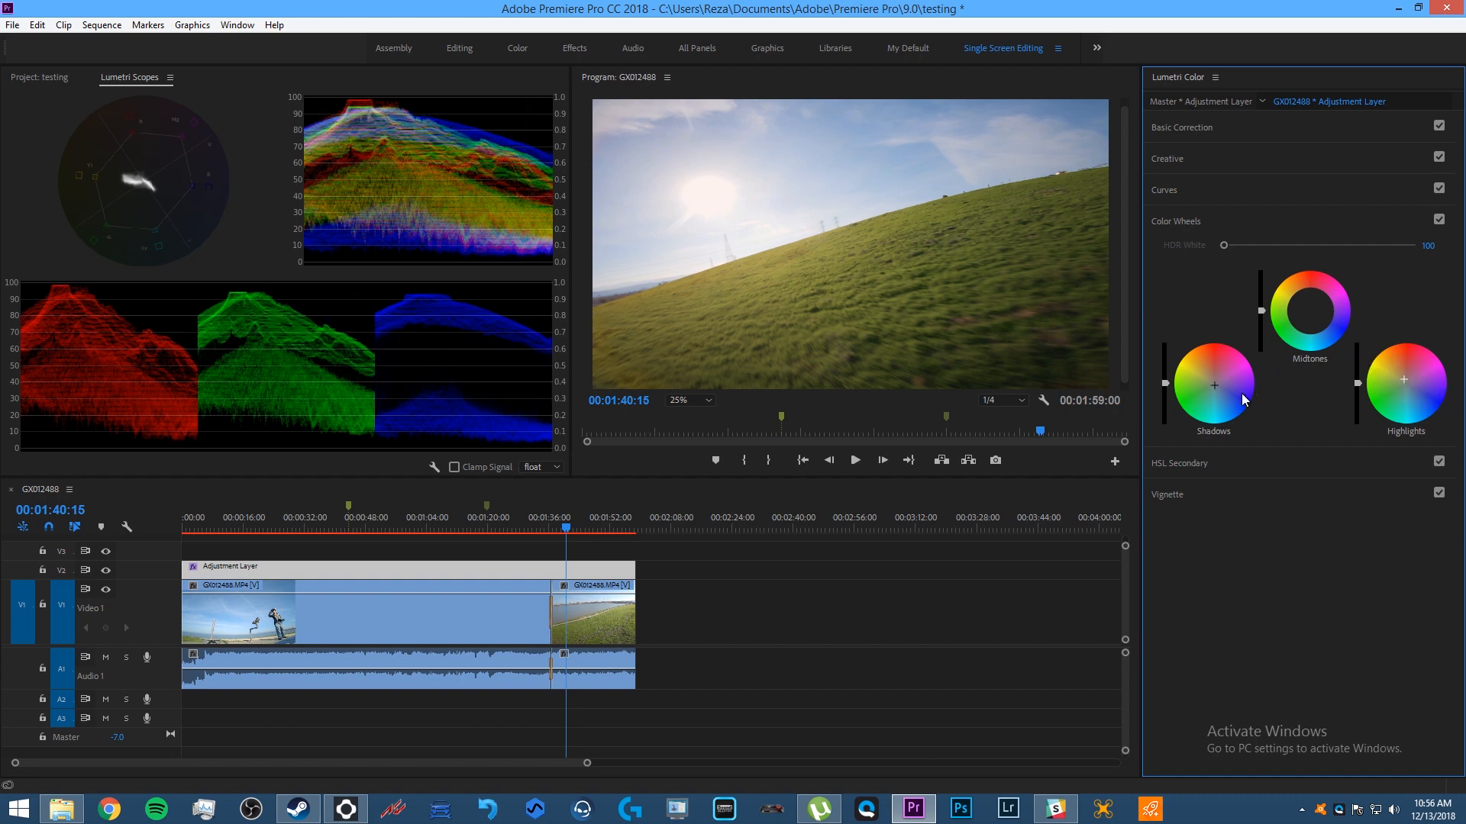
double_click(1408, 385)
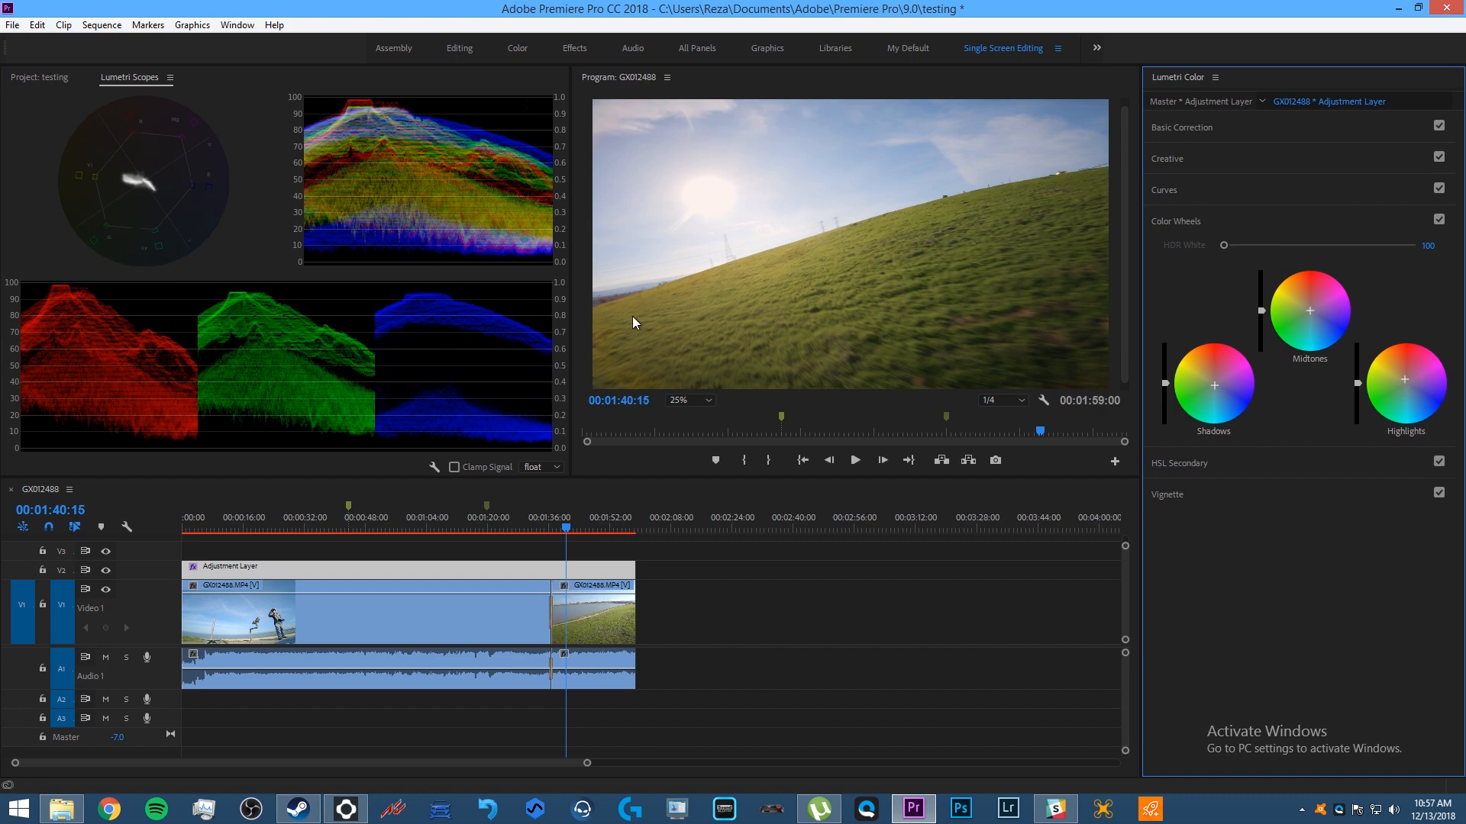
Fine-tune the Midtones color wheel near its center and save the project
left_click_drag(1313, 308, 1312, 311)
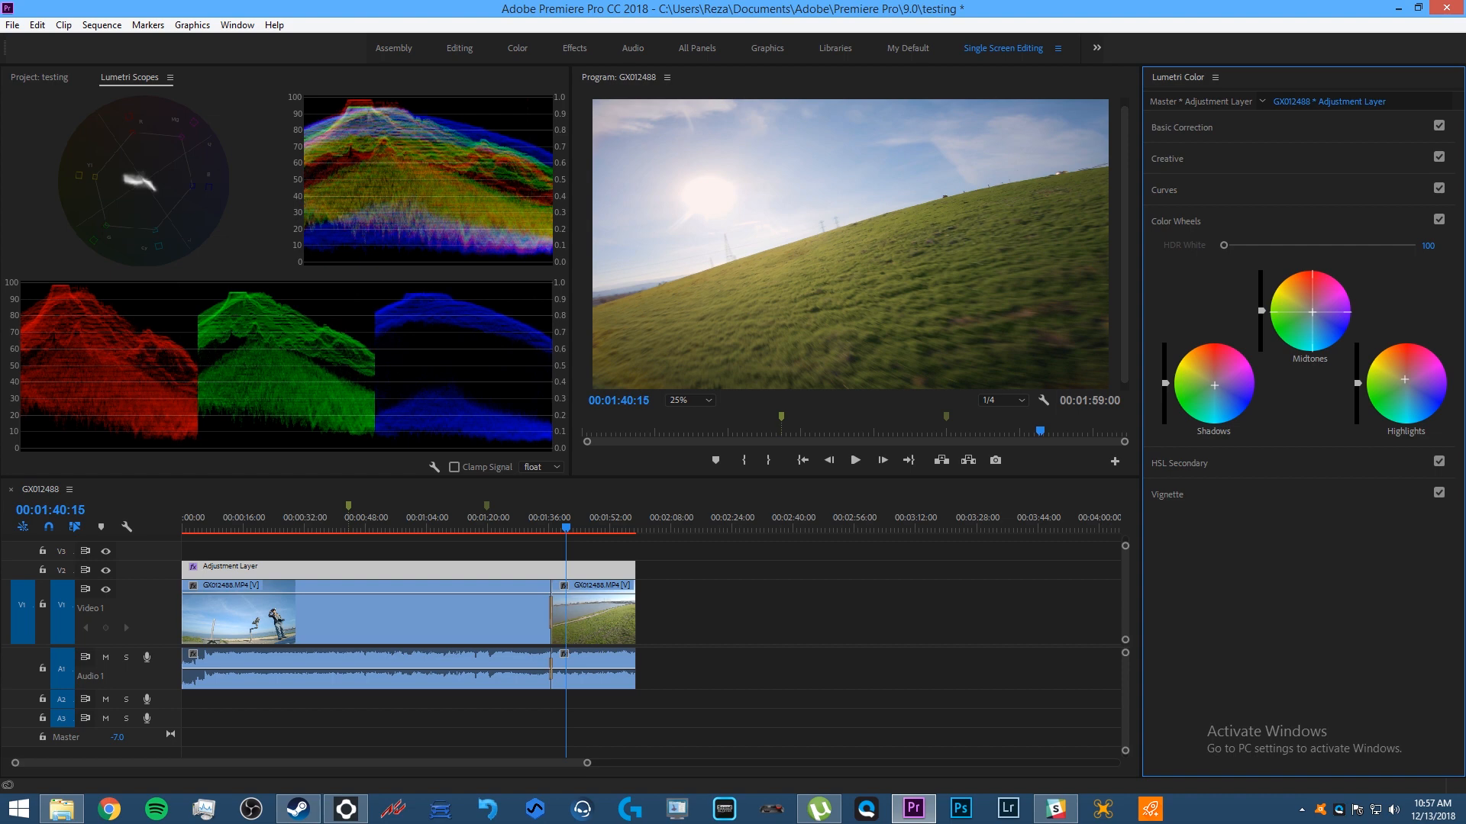
double_click(1314, 315)
key("ctrl+s")
Raise the Vibrance in the Creative adjustments to 65.9
left_click(1276, 190)
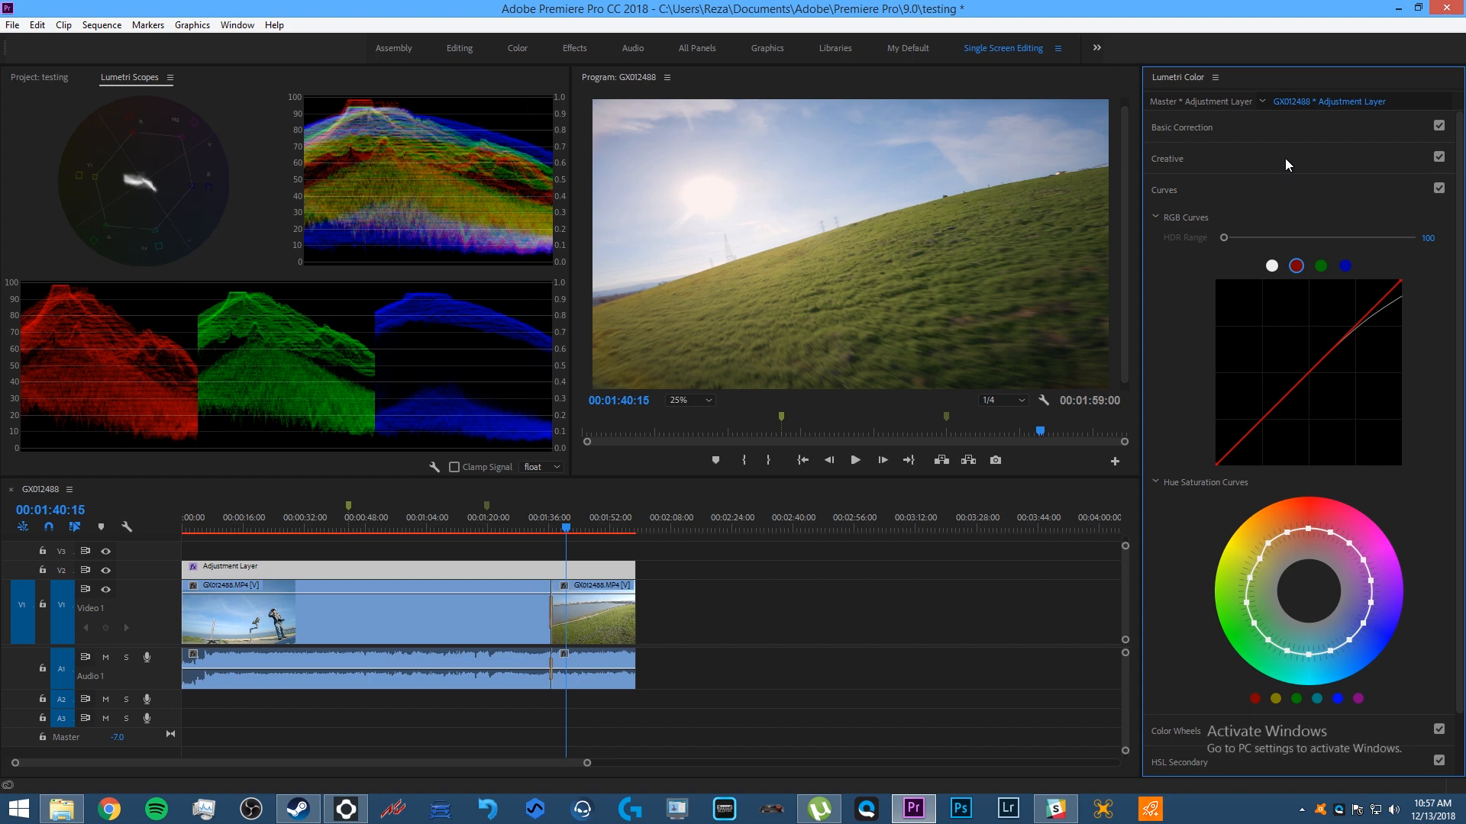
left_click(1285, 158)
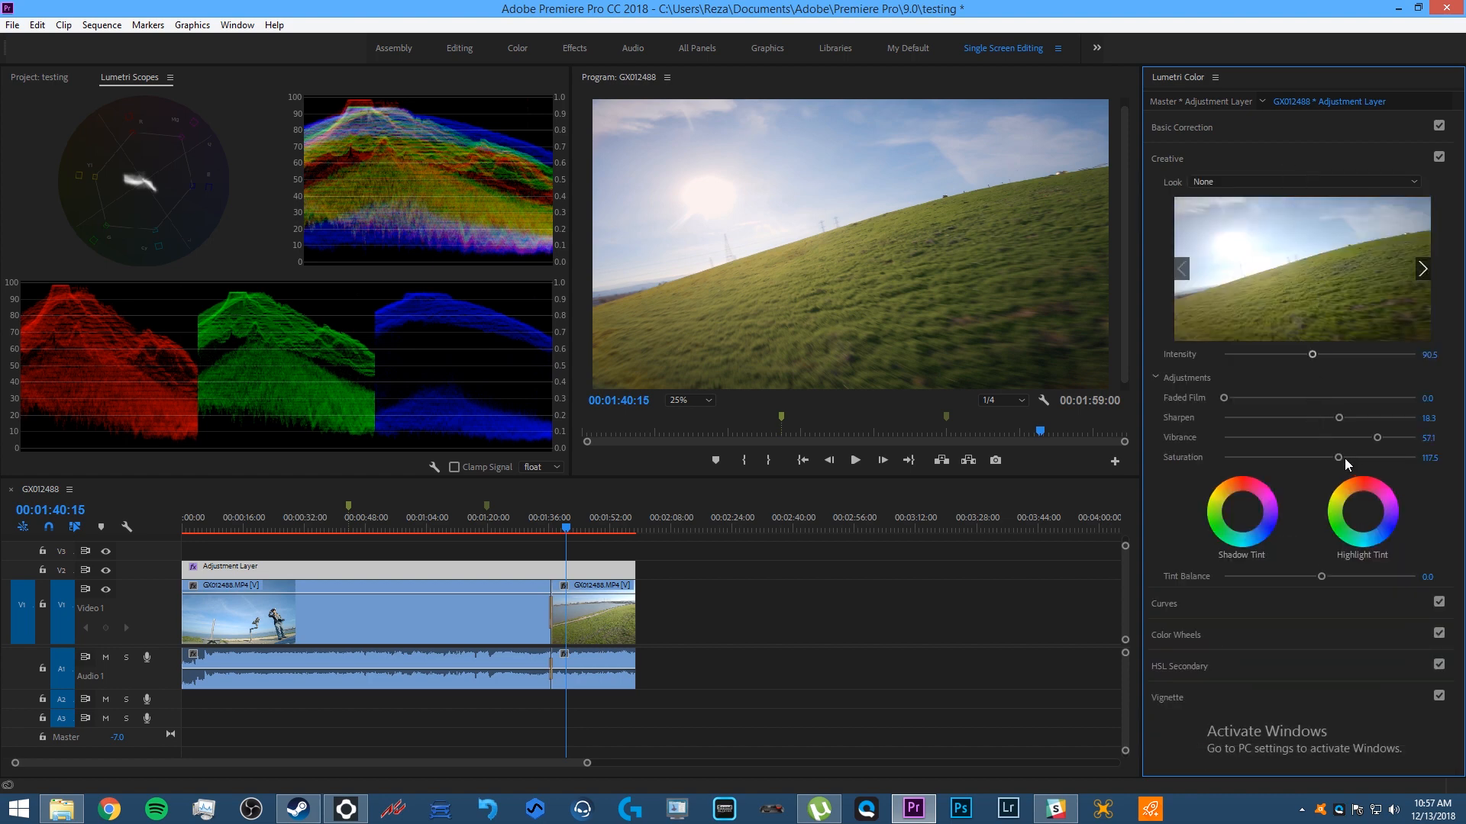
left_click_drag(1377, 439, 1382, 441)
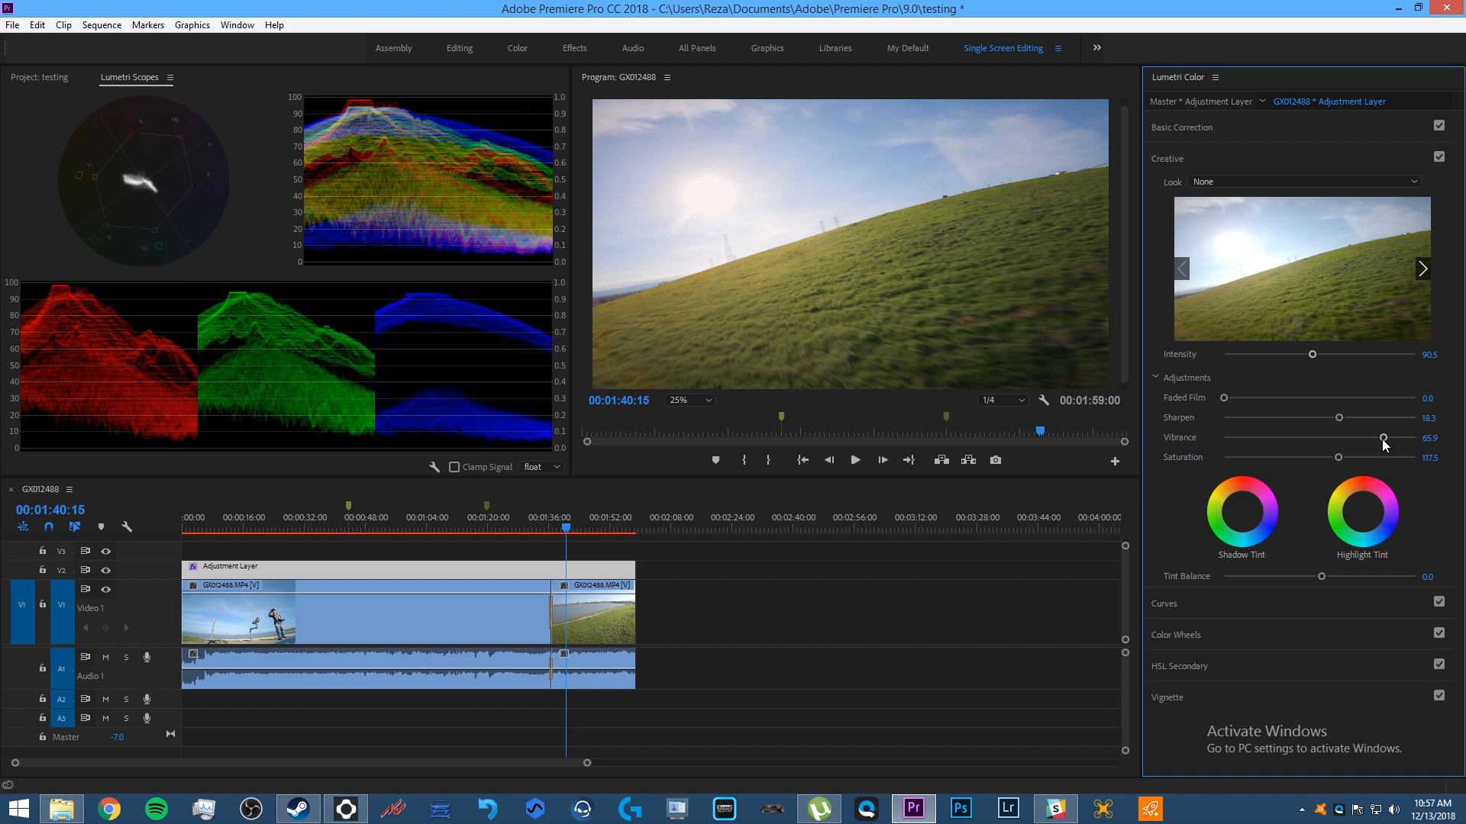
Play the graded footage from 00:01:04:04 to check the look
left_click(426, 521)
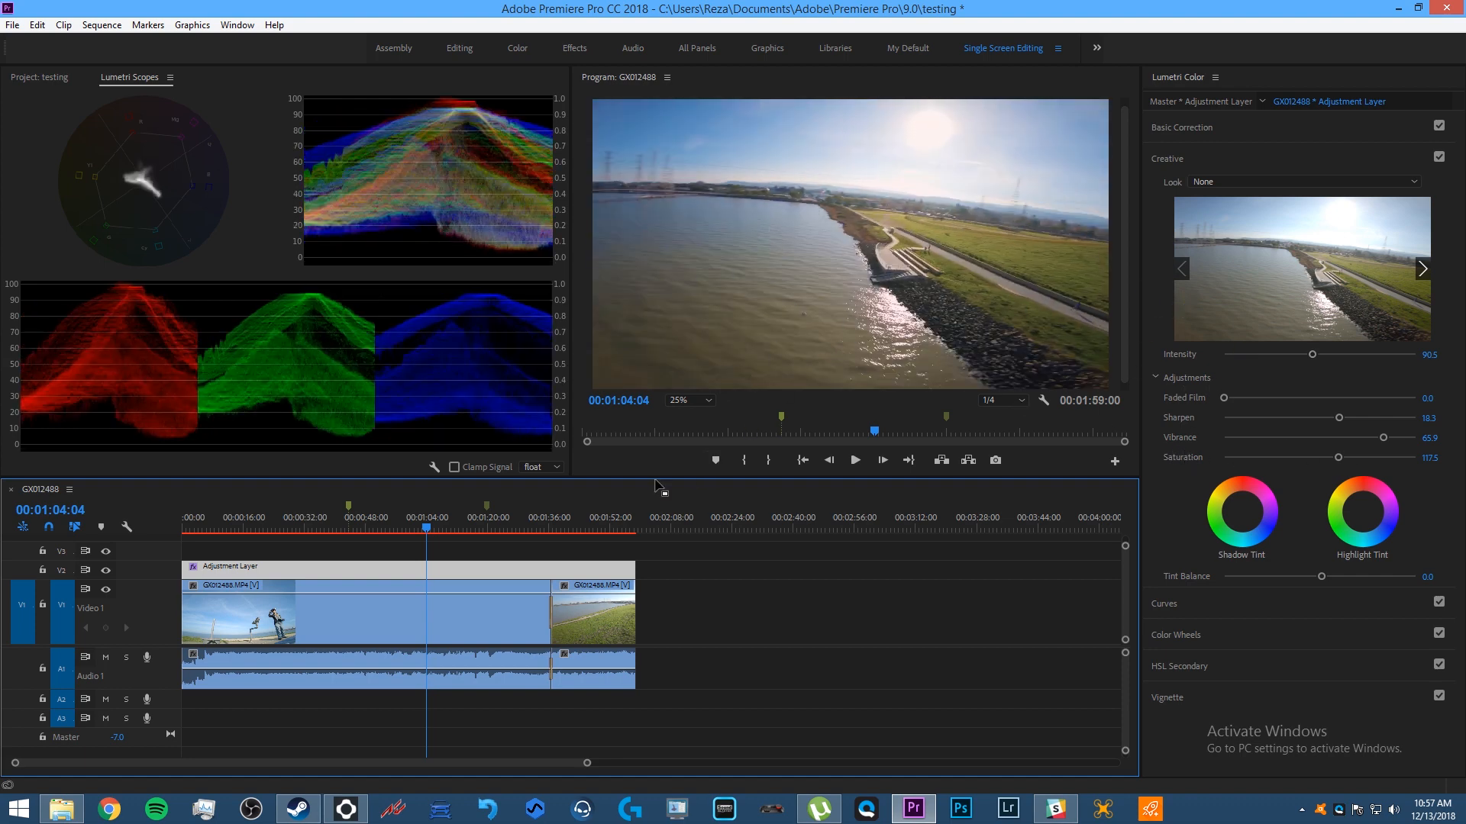
key("c")
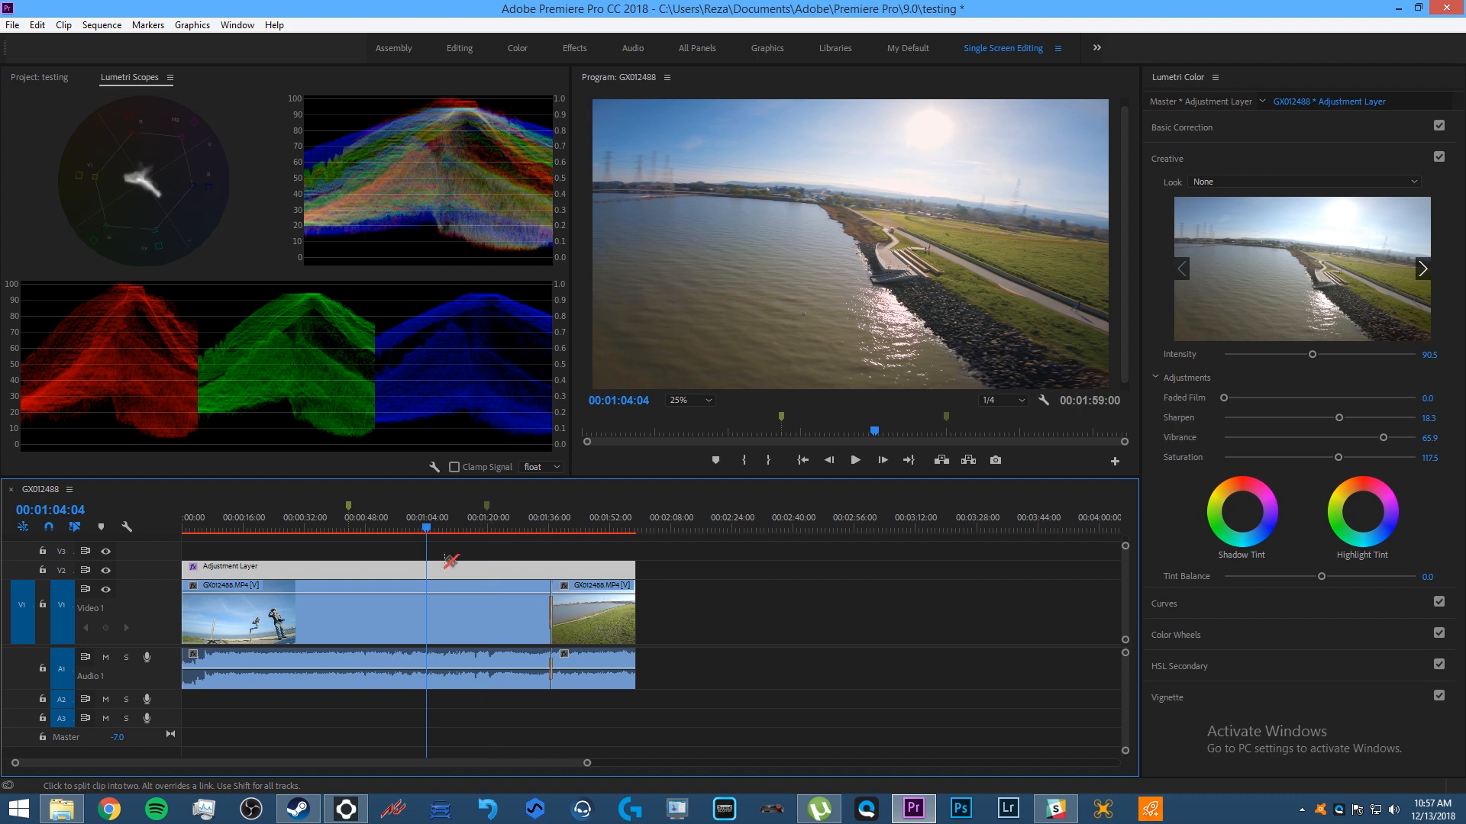
key("v")
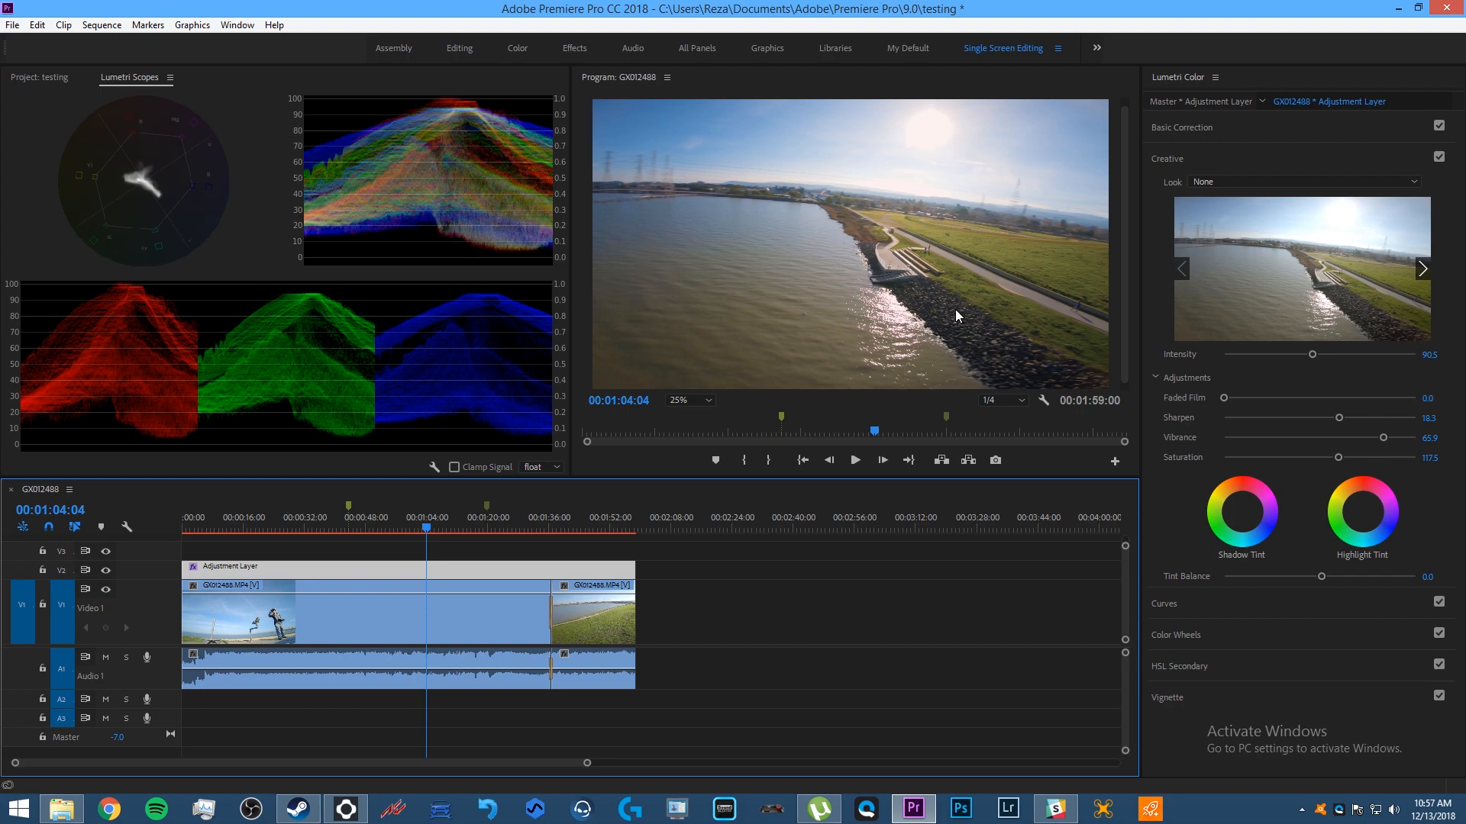
key("space")
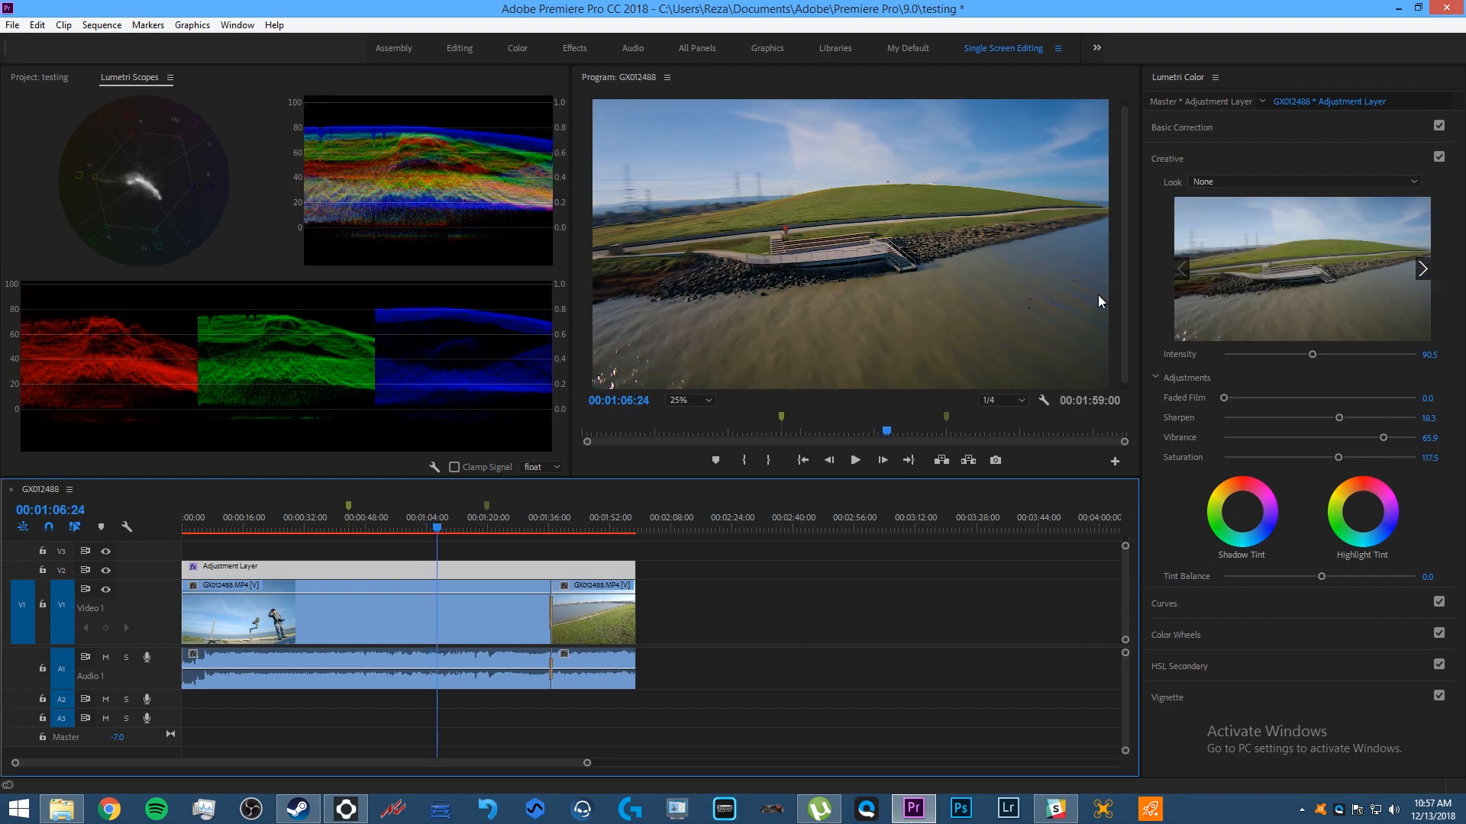
Review the adjustment layer's Curves, Creative and Basic Correction settings in Lumetri Color
left_click(1299, 603)
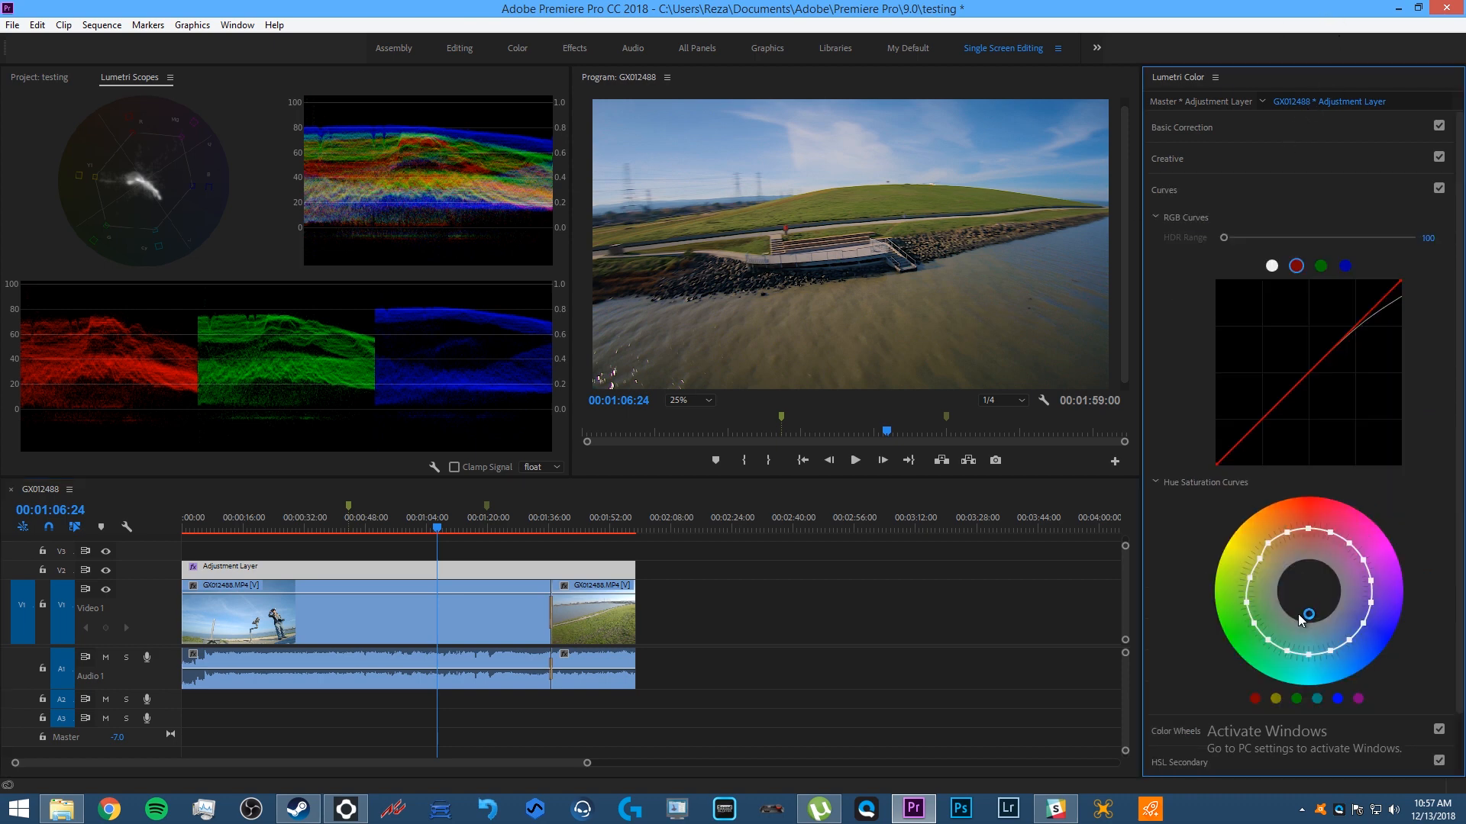
left_click(1275, 158)
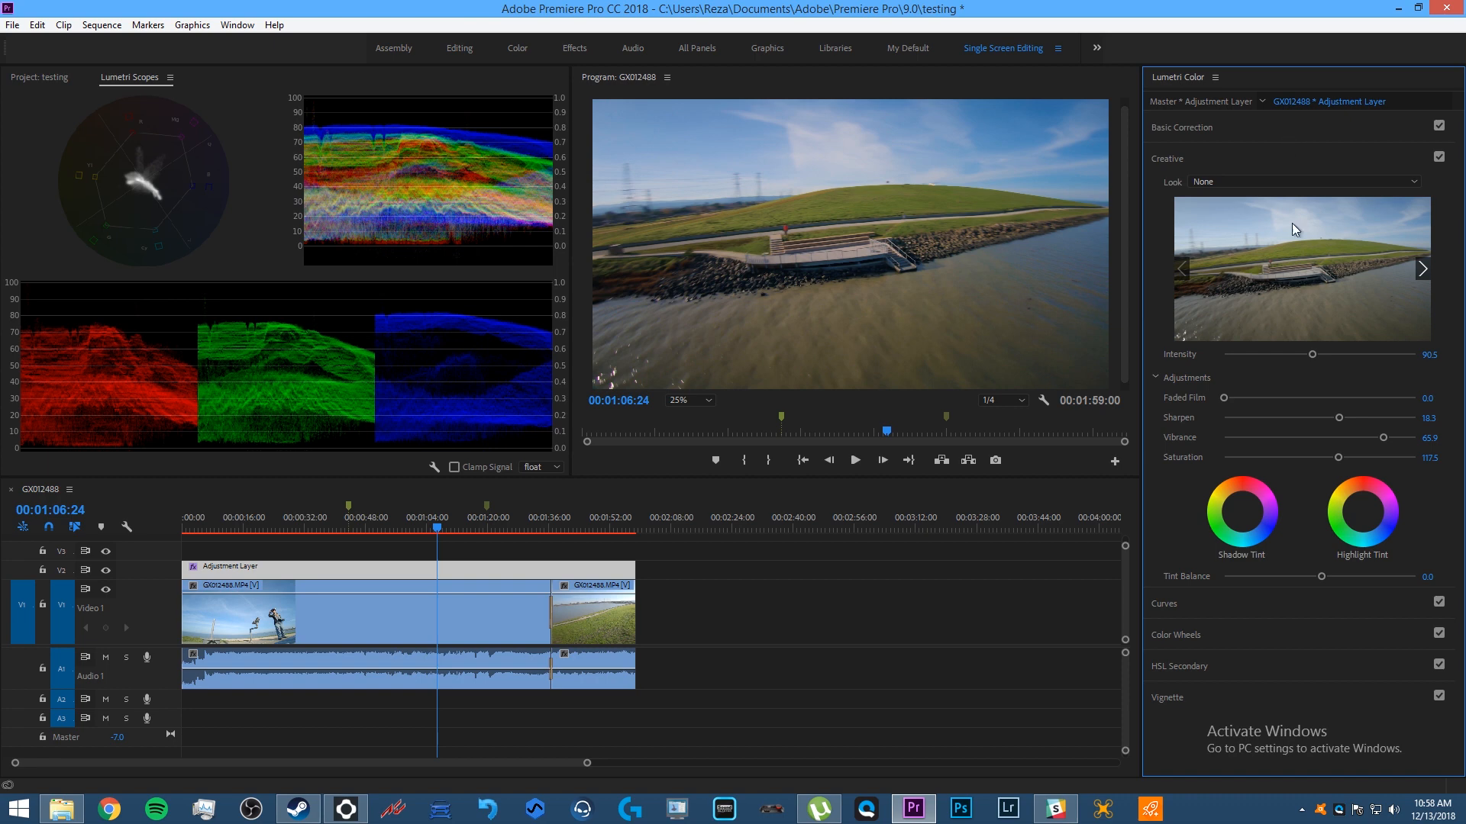
left_click(1291, 138)
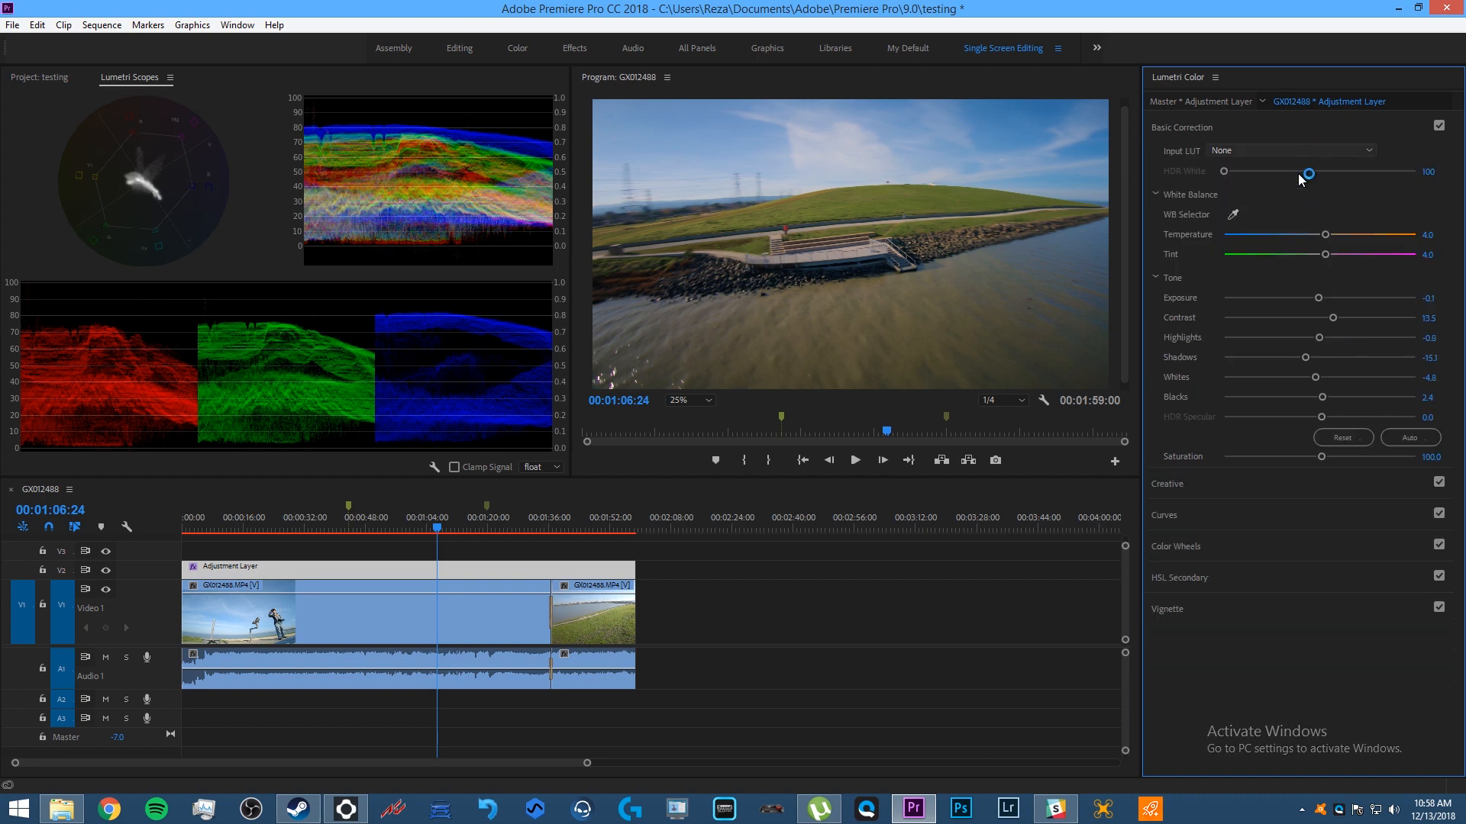
left_click(1253, 487)
left_click(1248, 615)
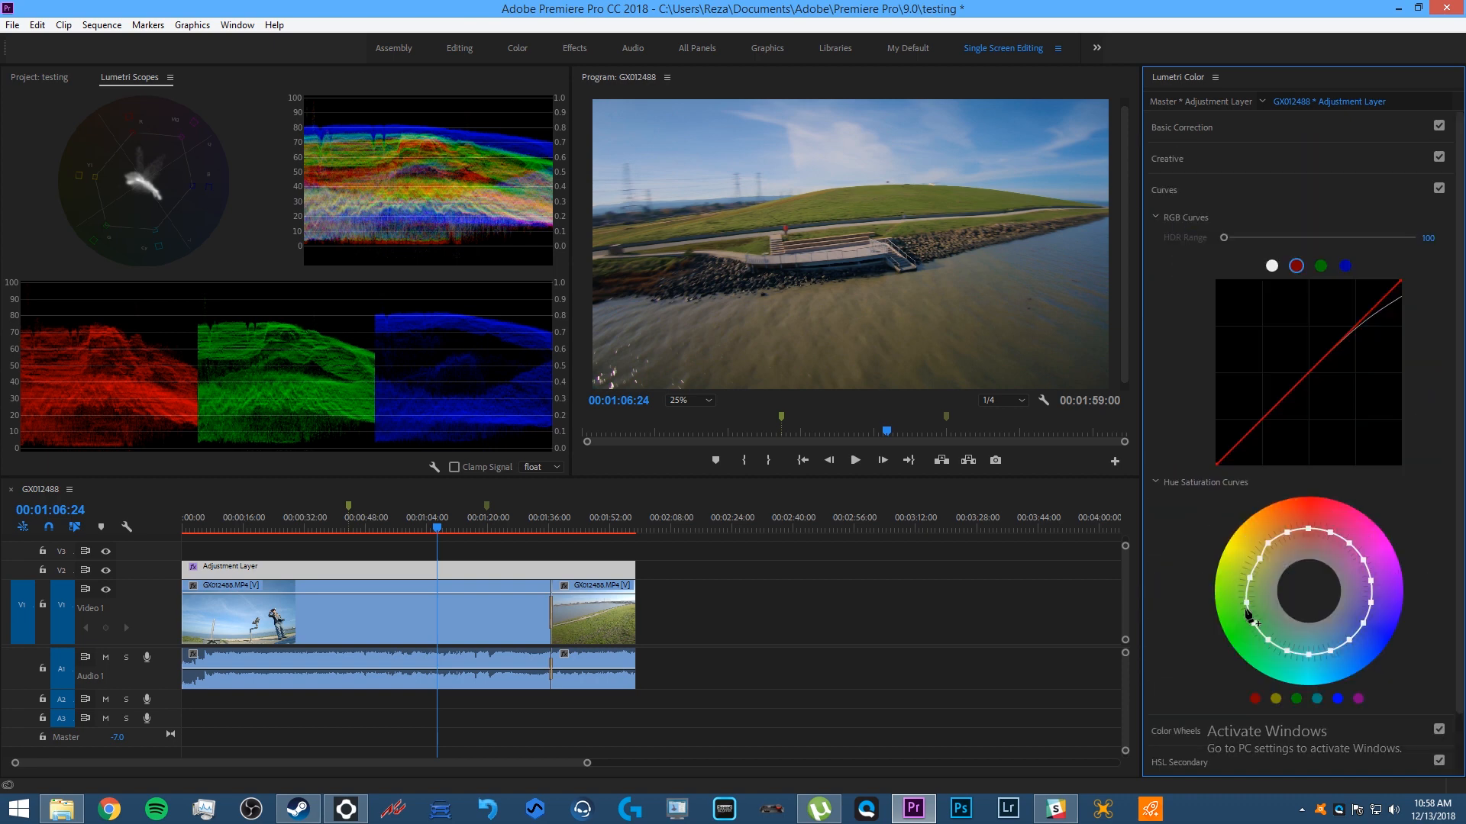
Deselect the adjustment layer and open the media export settings for the GX012488 sequence
left_click(11, 26)
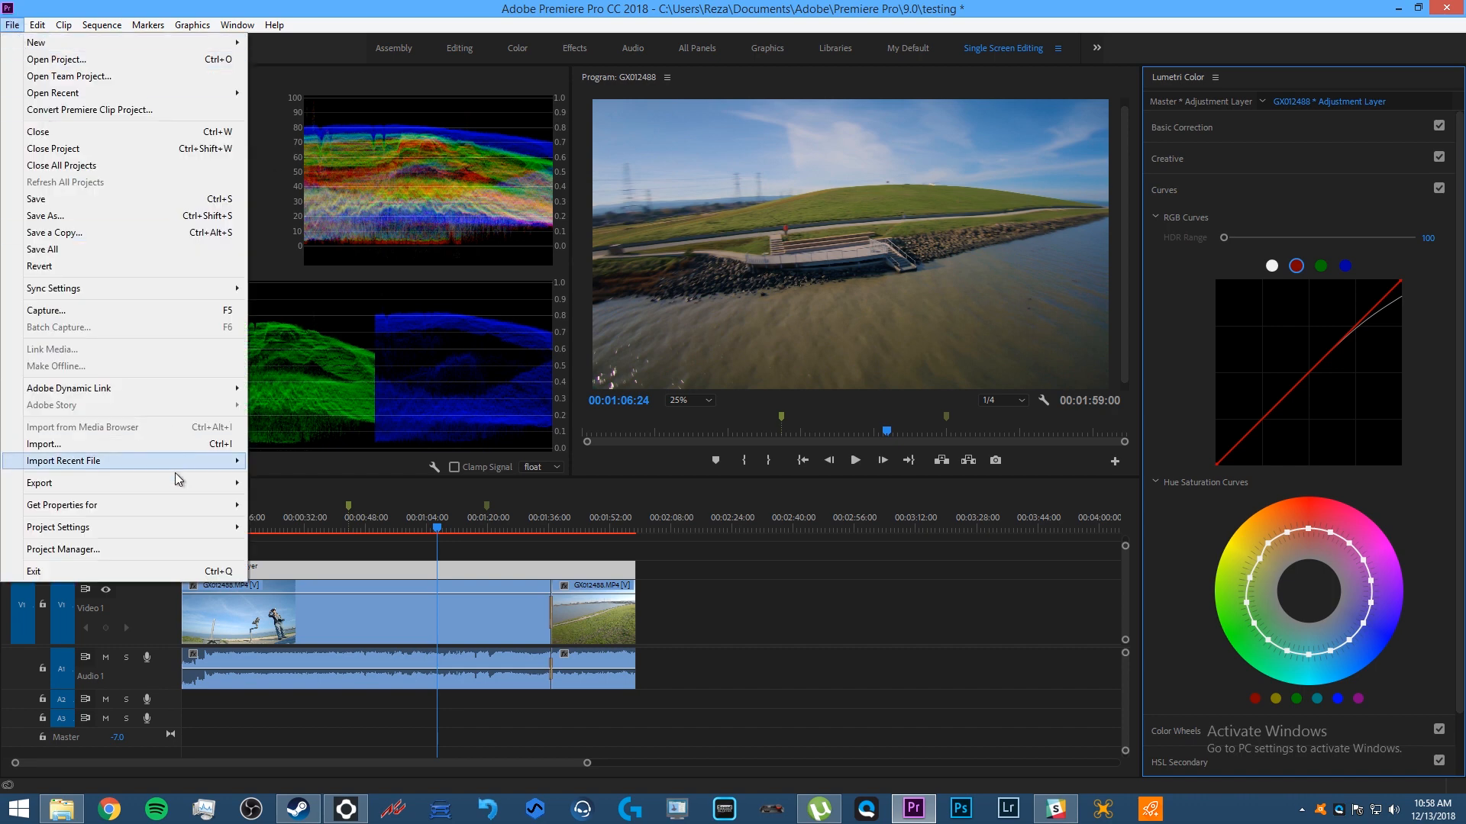
mouse_move(180, 483)
left_click(845, 578)
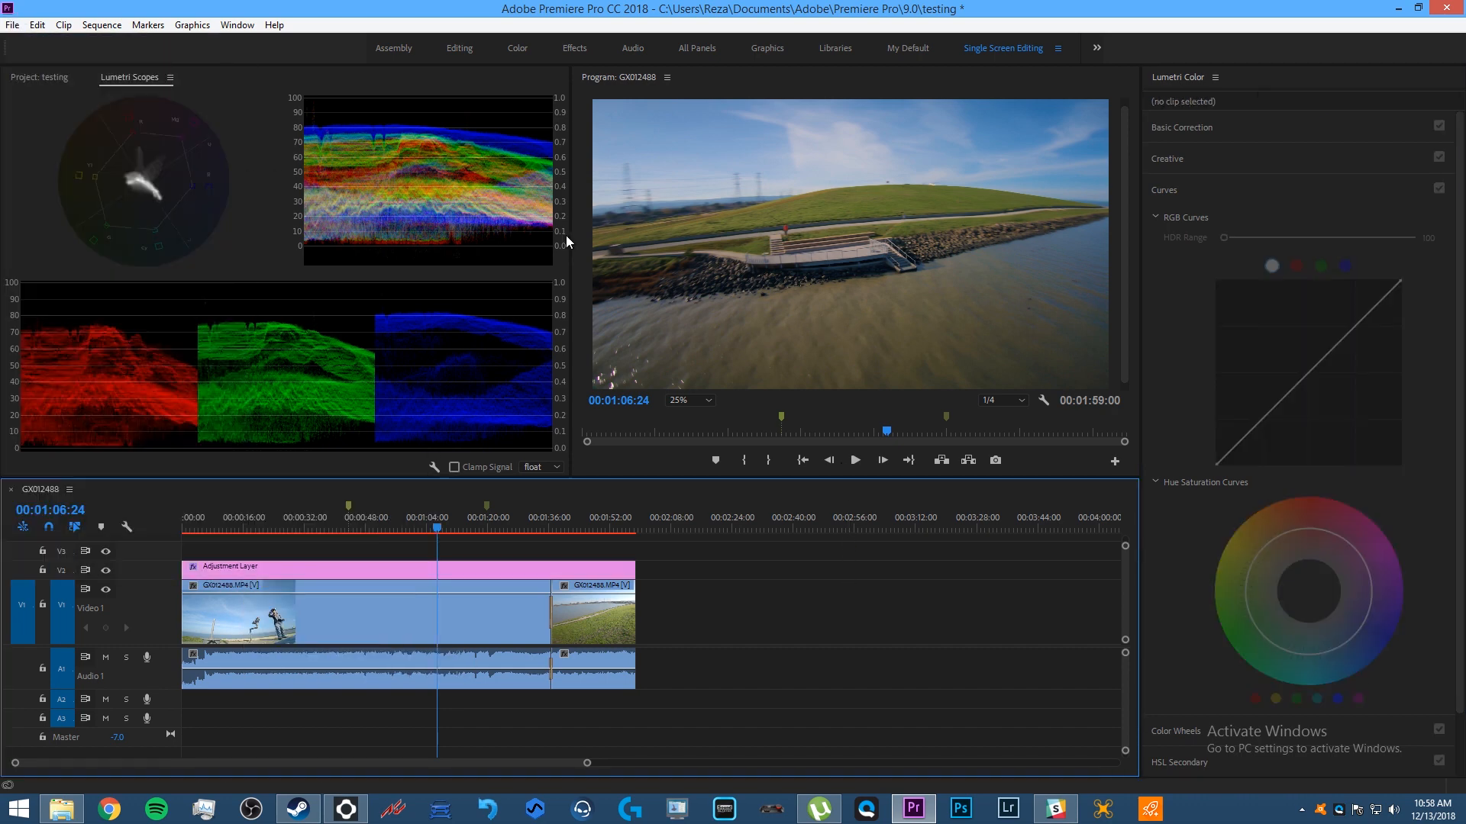
left_click(12, 25)
mouse_move(104, 484)
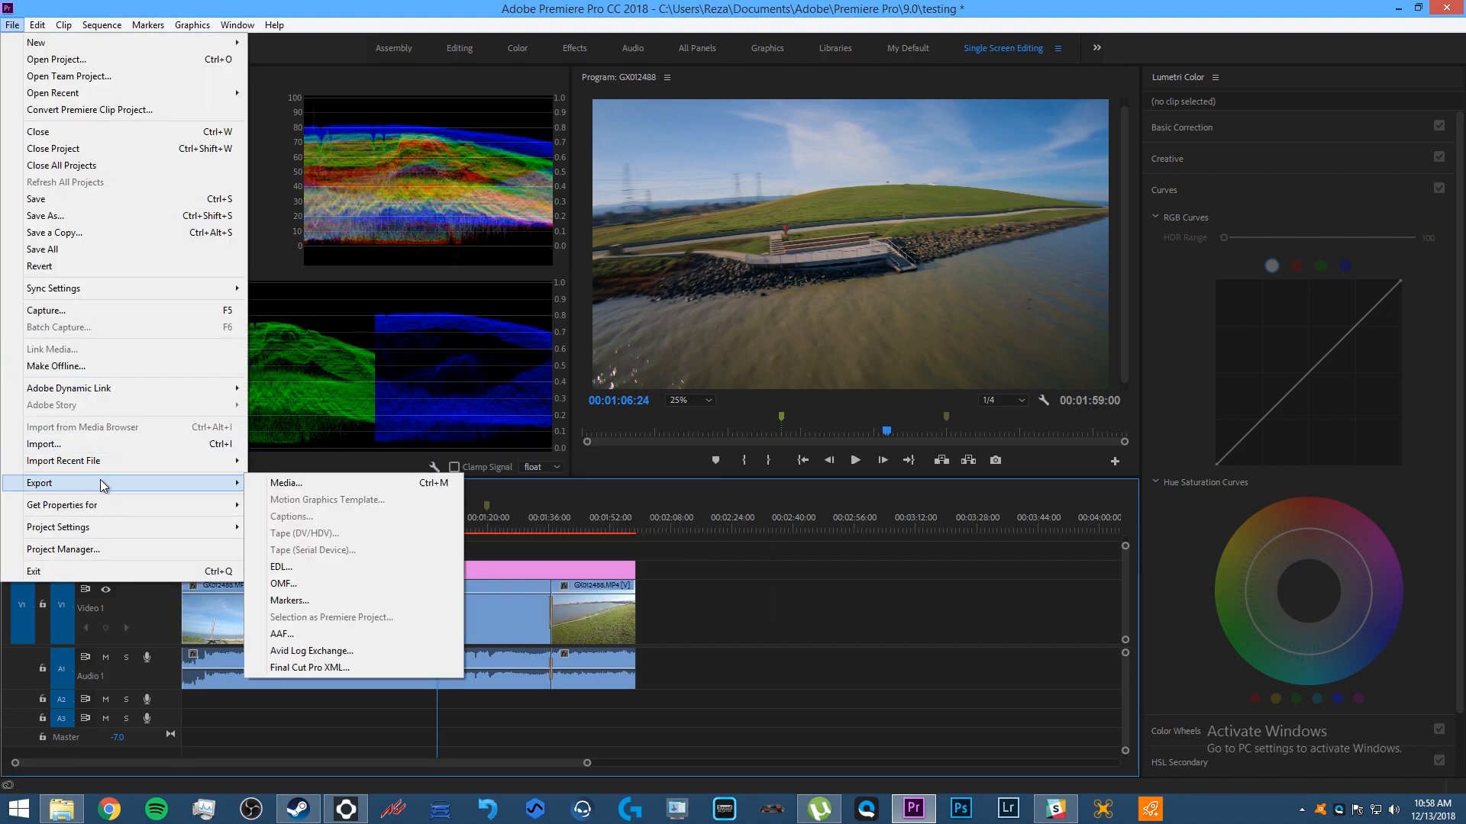
left_click(334, 487)
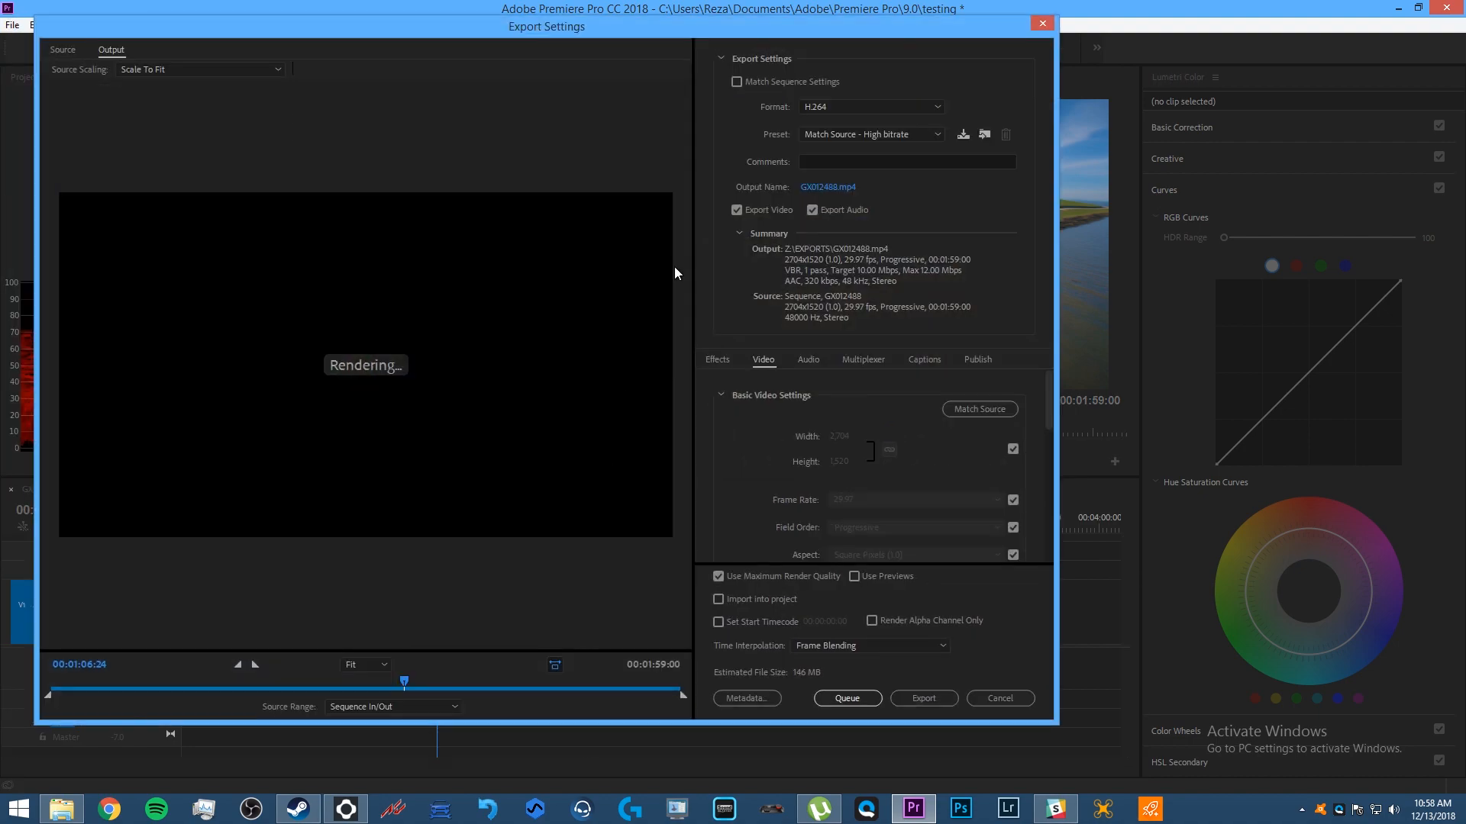
left_click_drag(902, 28, 1465, 36)
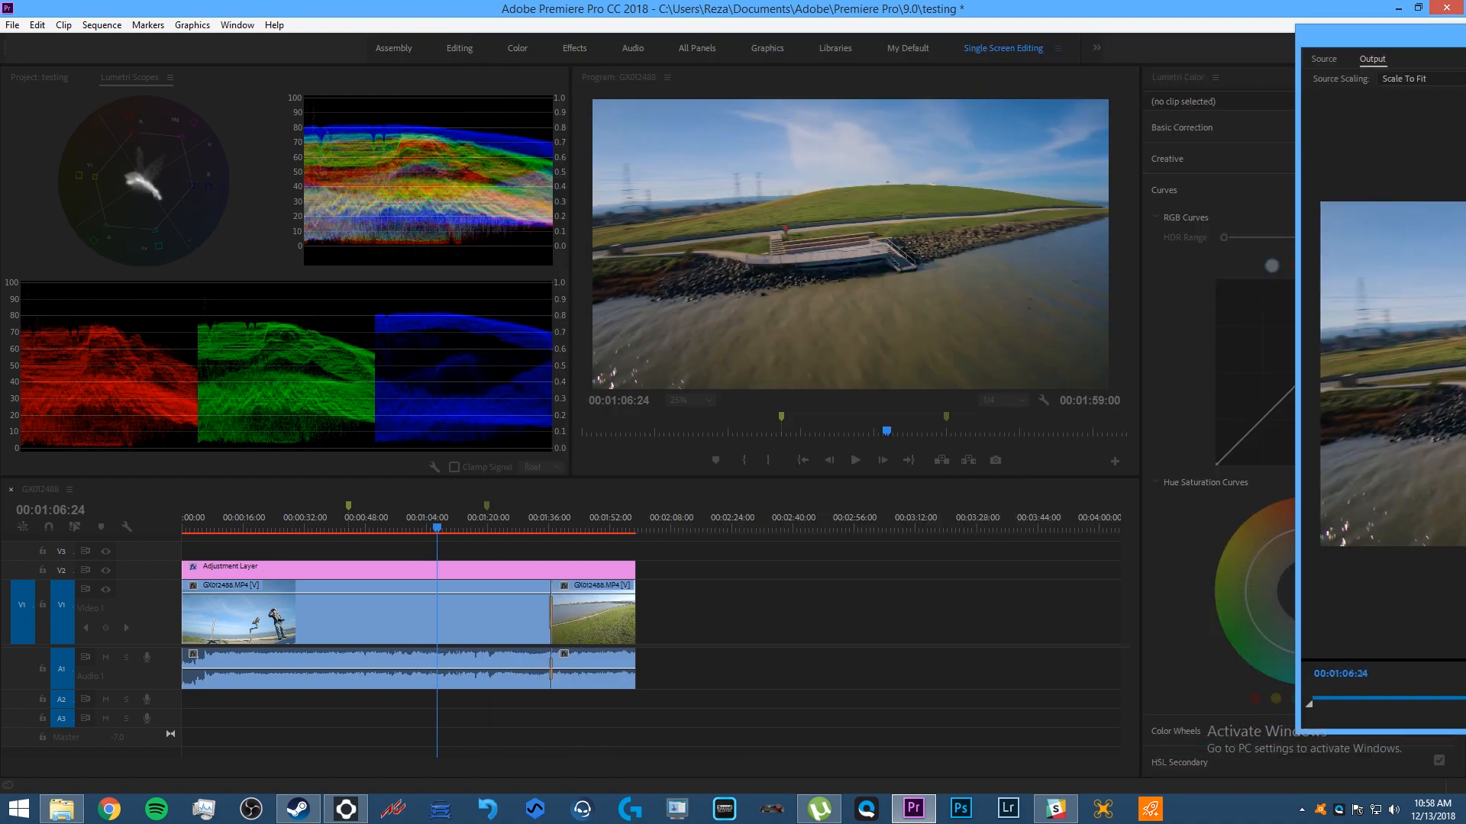
left_click_drag(1367, 37, 734, 53)
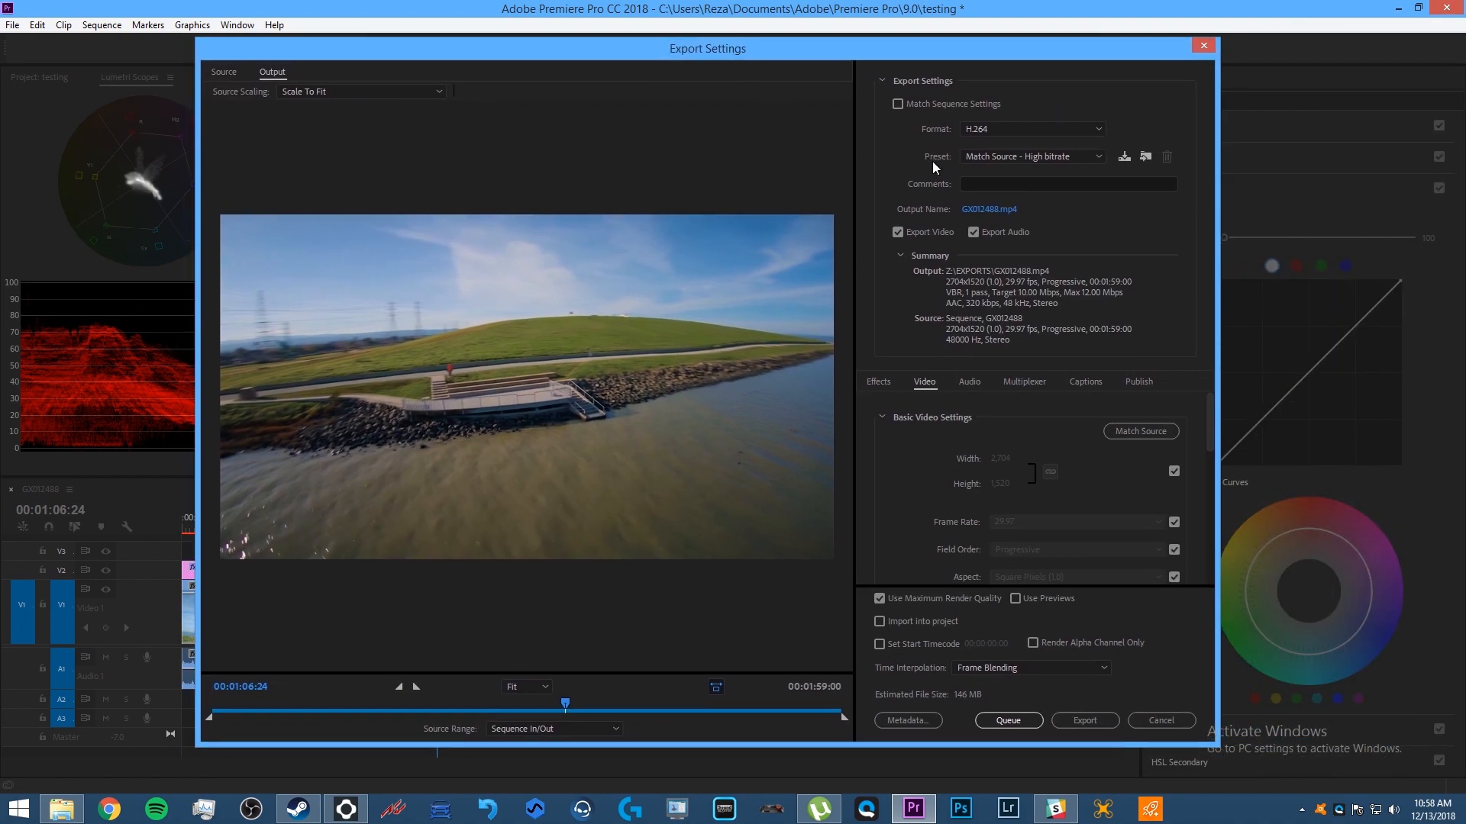
Set the export format to H.264 and choose the YouTube 2160p 4K preset
left_click(1010, 128)
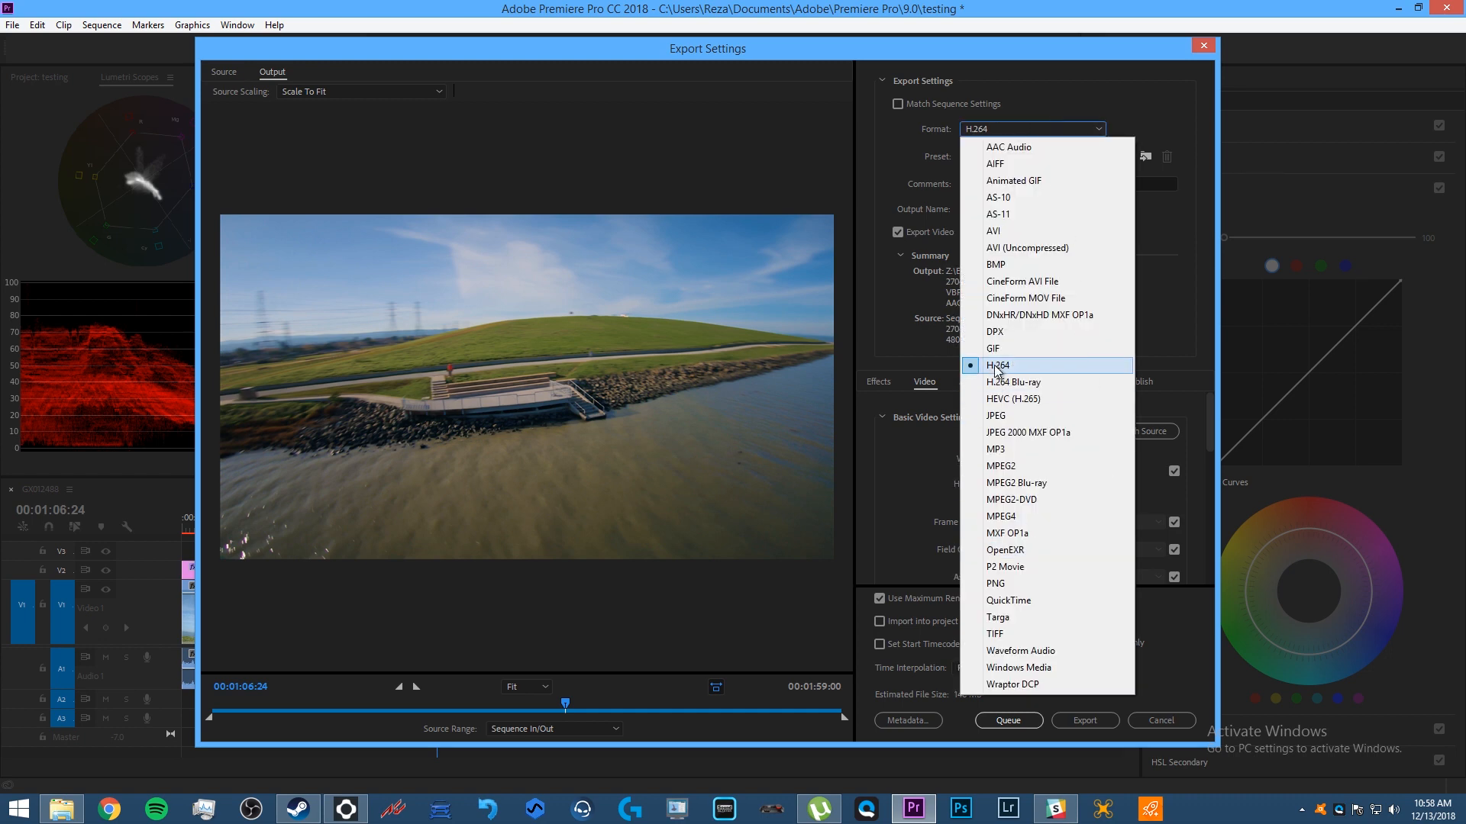
left_click(1072, 367)
left_click(1015, 160)
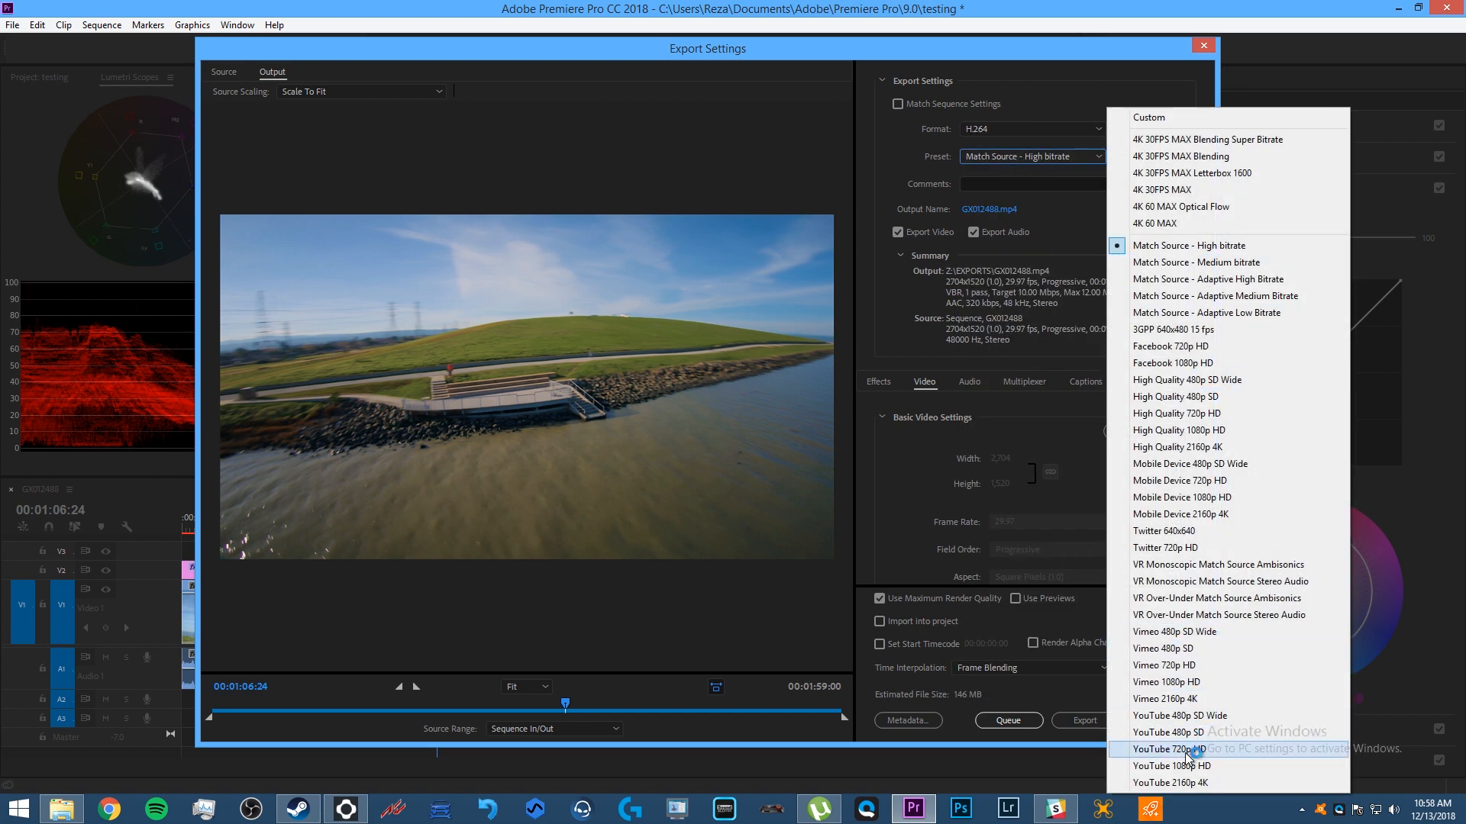
left_click(1167, 782)
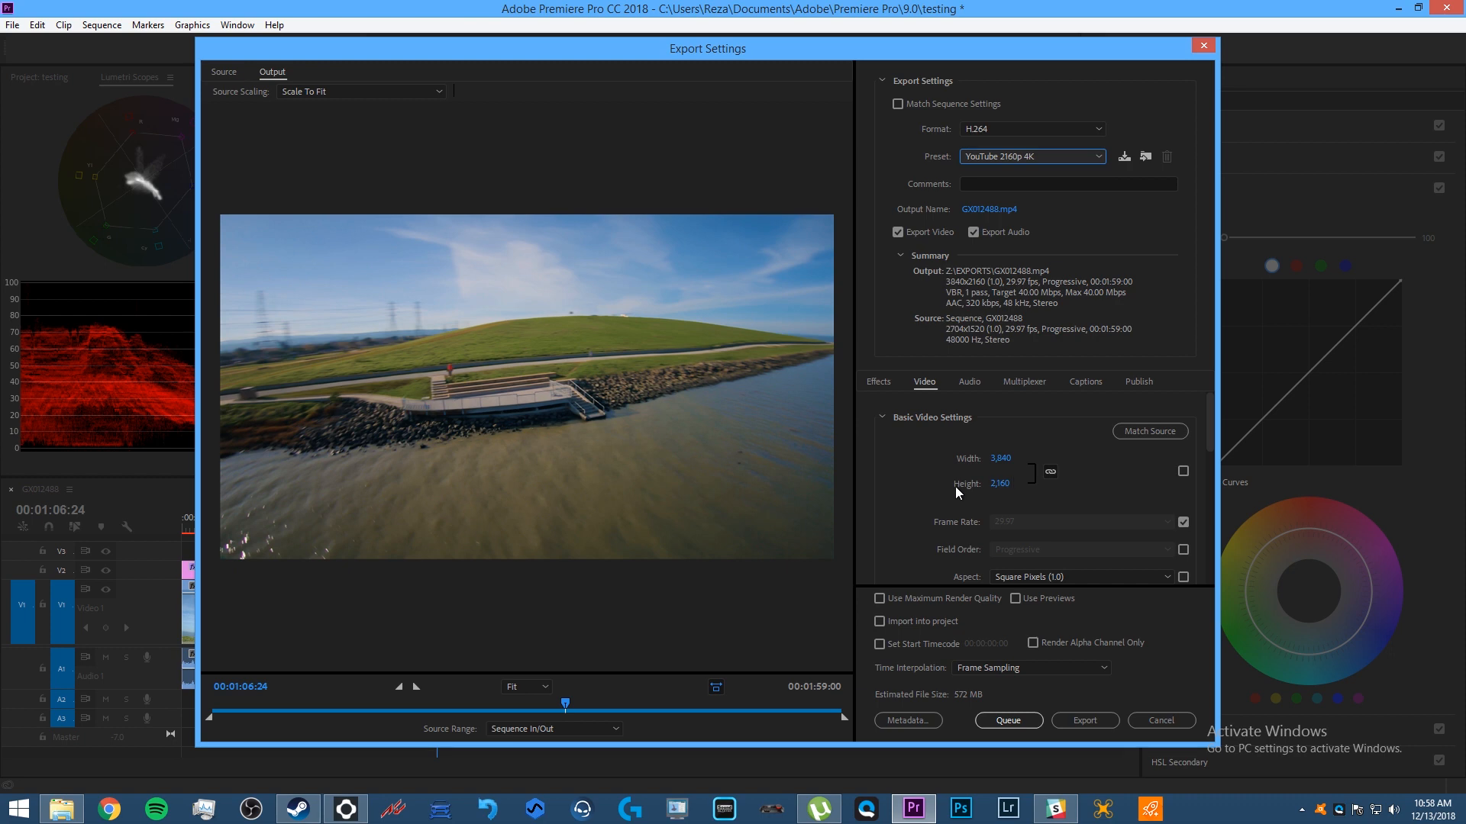
Turn the frame rate's source matching off and on again, and select level 5.2 for the export
scroll(927, 499, "down", 3)
scroll(1018, 460, "up", 2)
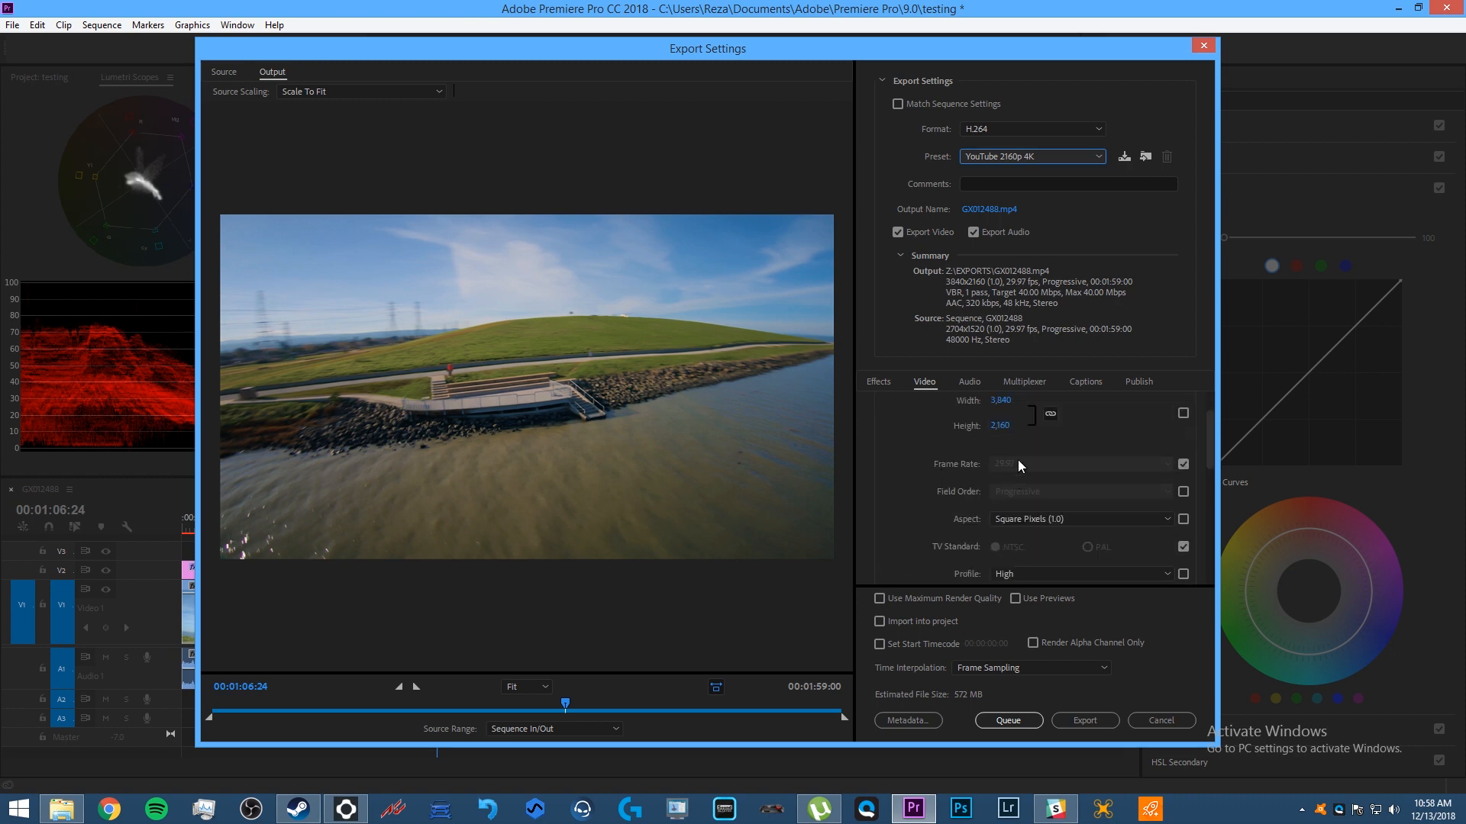
left_click(1183, 465)
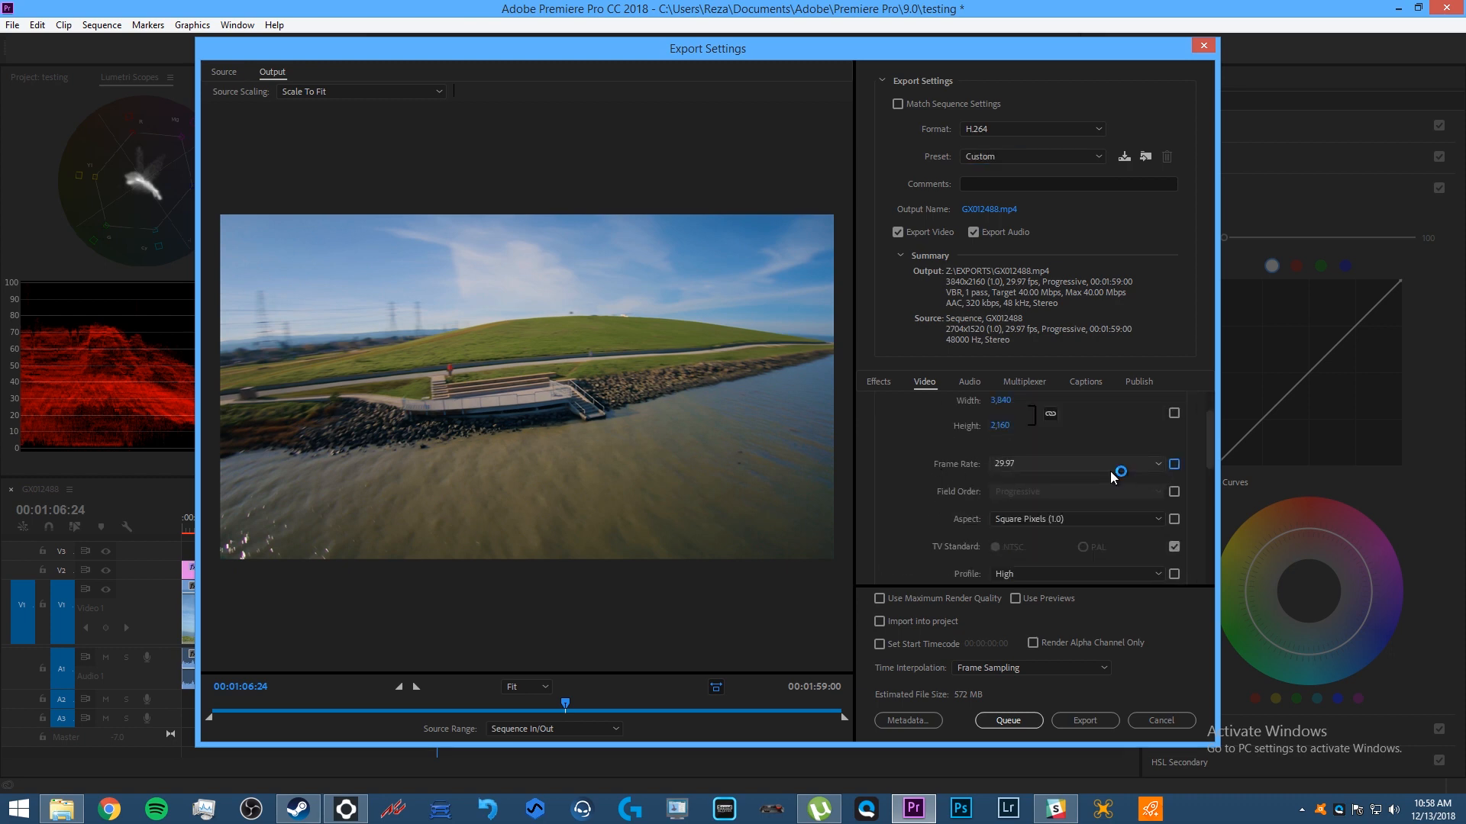
left_click(1176, 465)
scroll(963, 523, "down", 1)
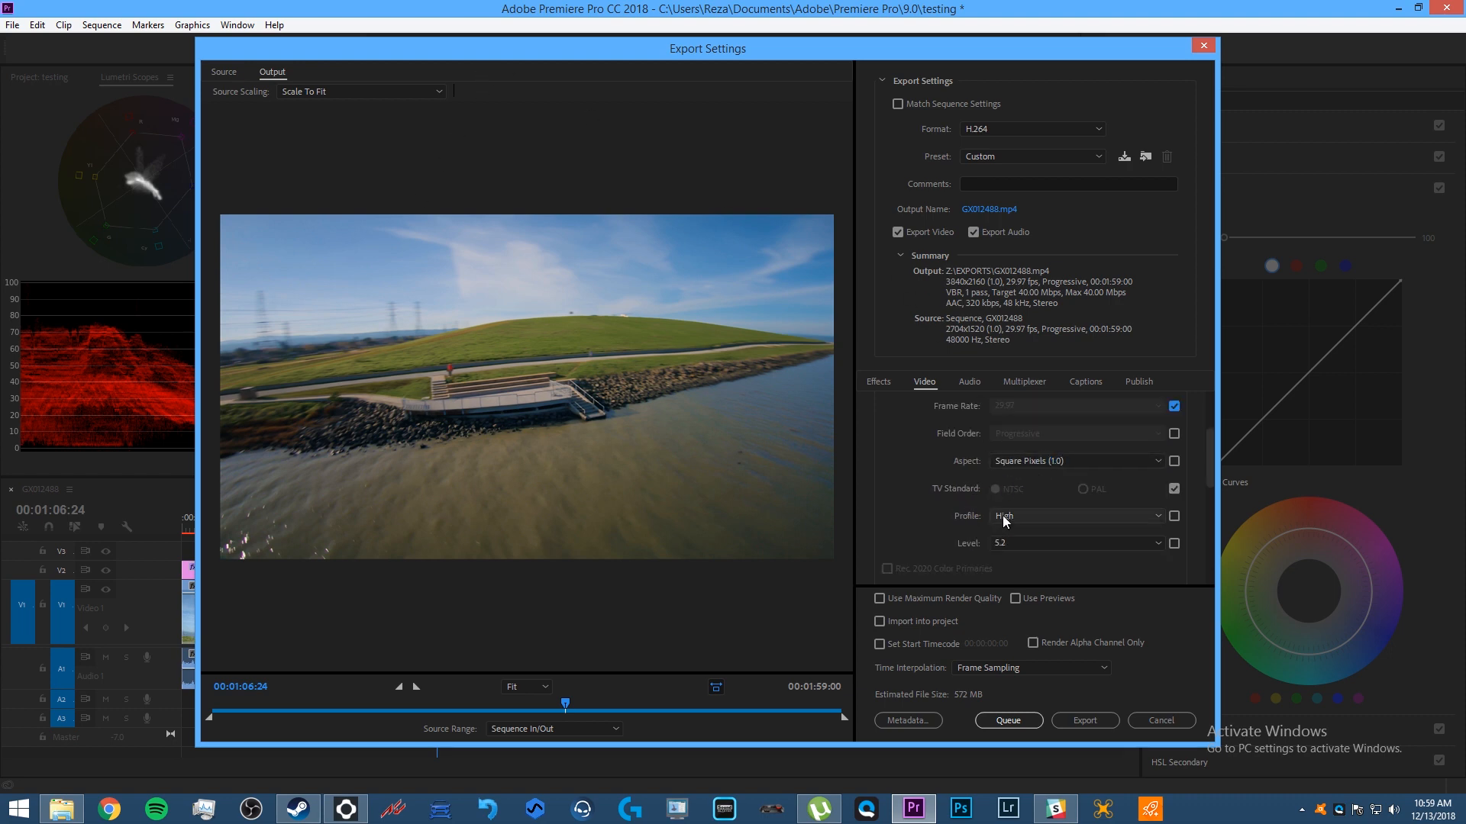
left_click(1009, 542)
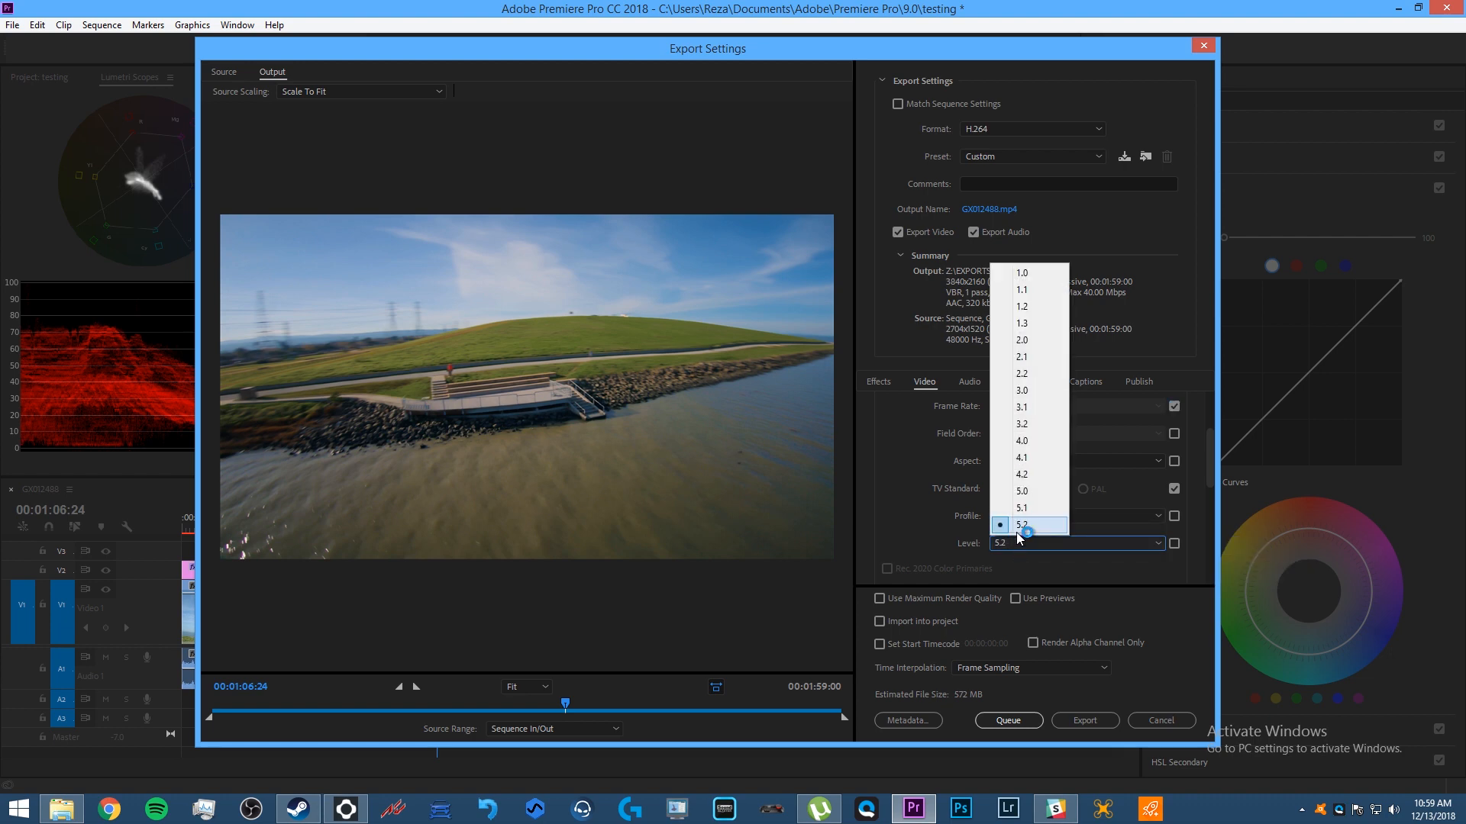
left_click(1018, 526)
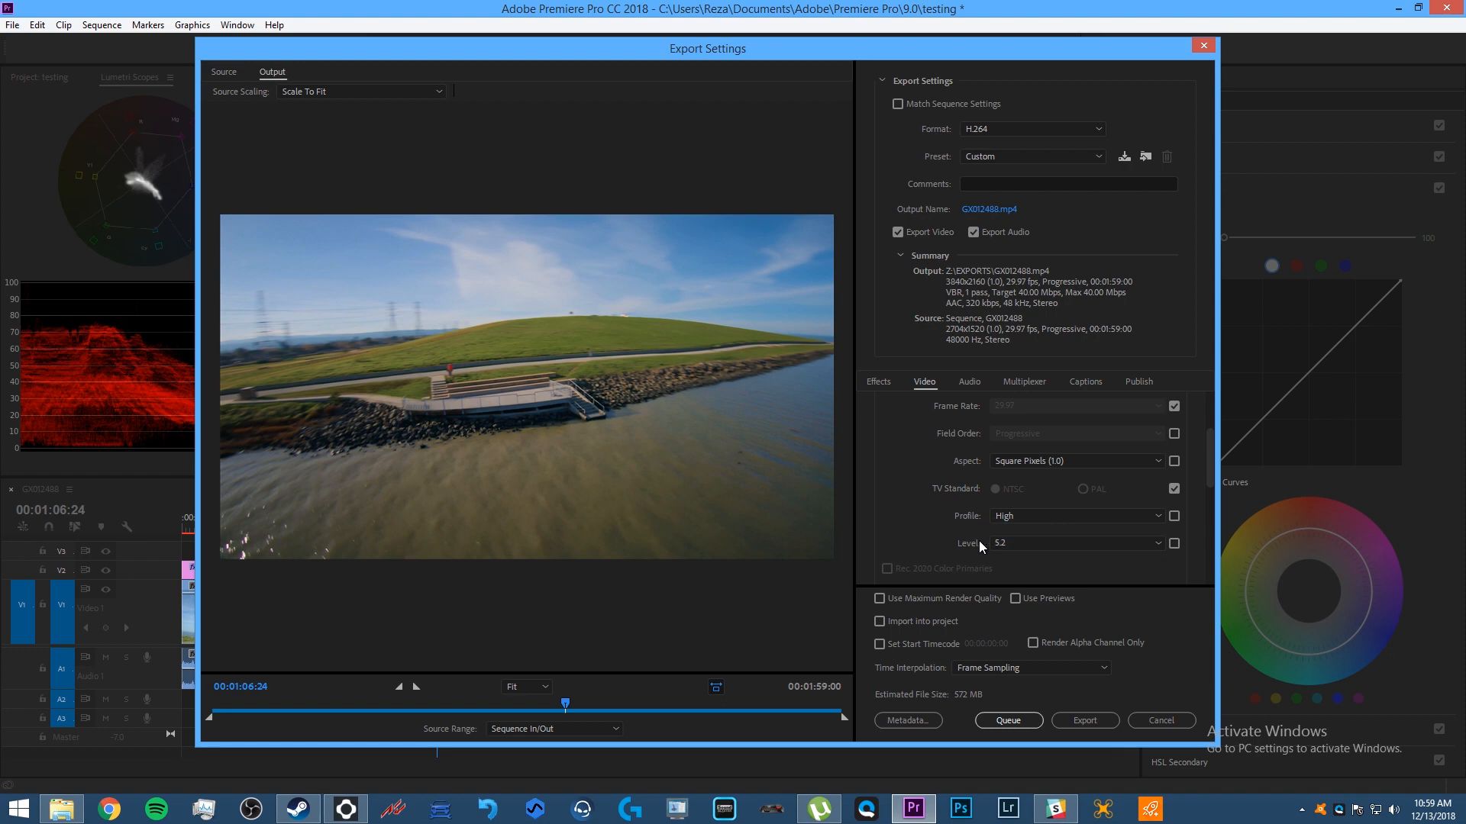
Review the basic video settings of the export and enable Render at Maximum Depth
scroll(906, 543, "down", 2)
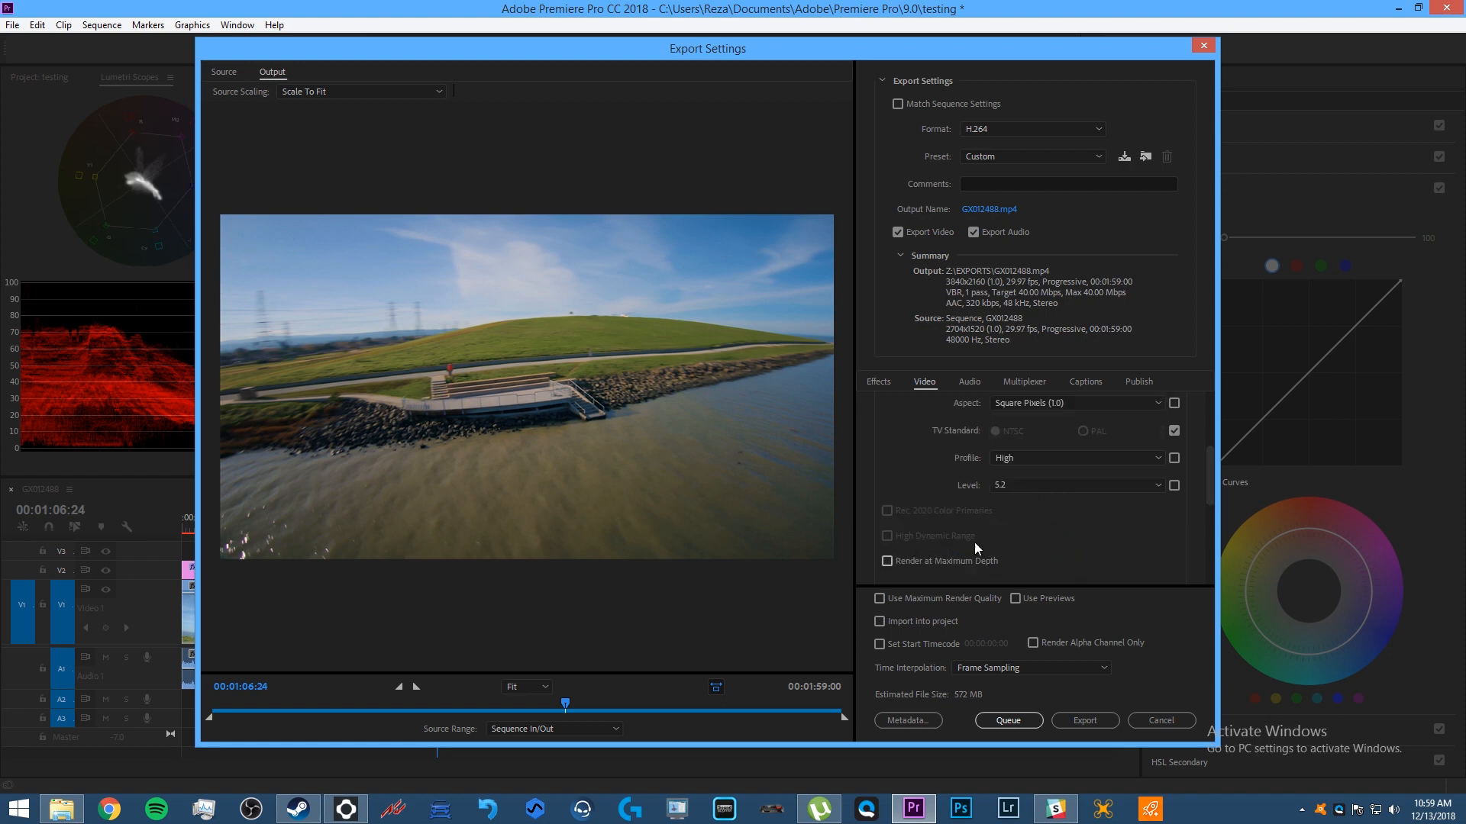
scroll(912, 470, "up", 4)
scroll(907, 487, "up", 2)
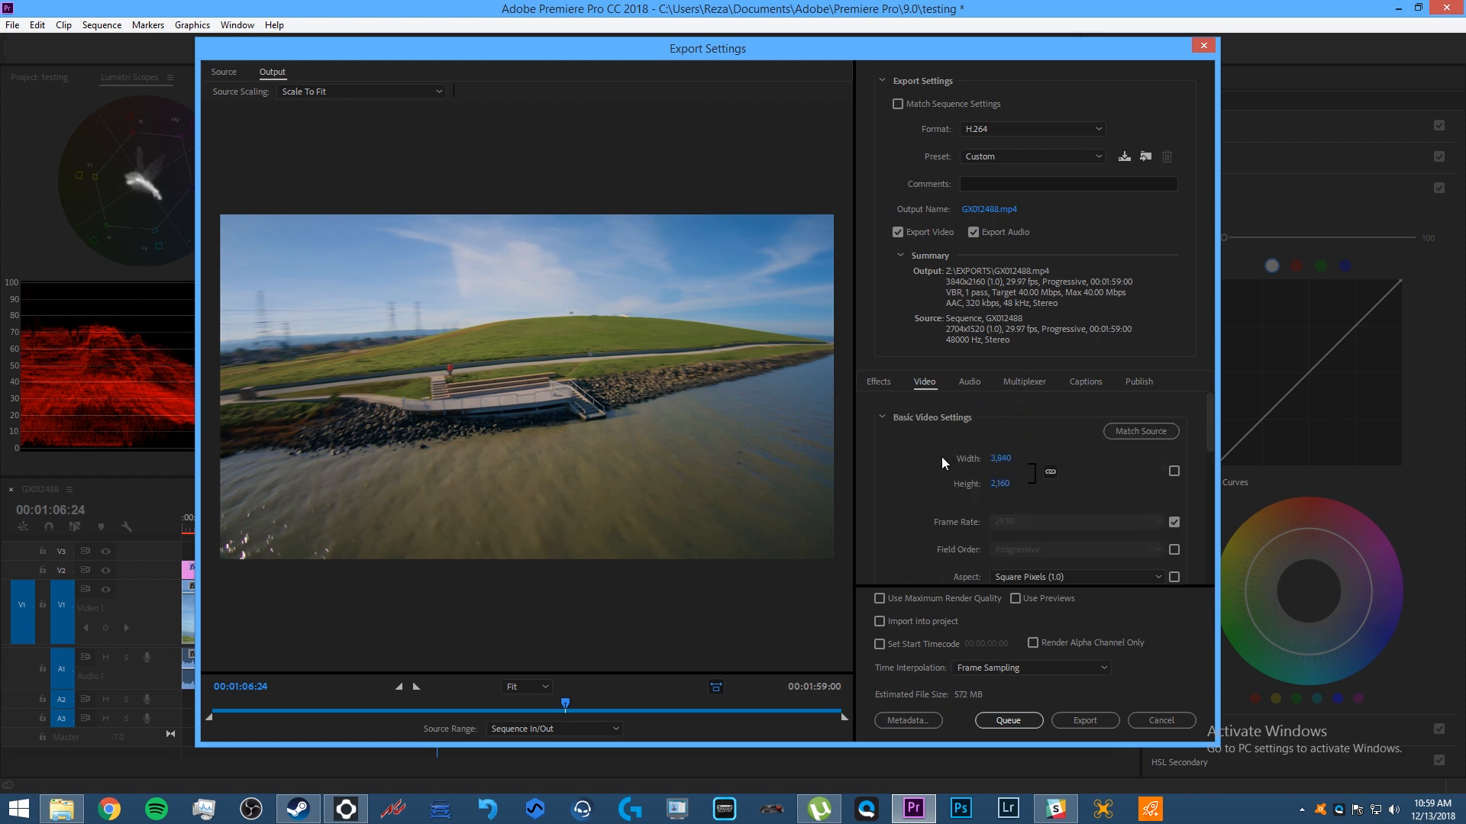
scroll(941, 457, "down", 6)
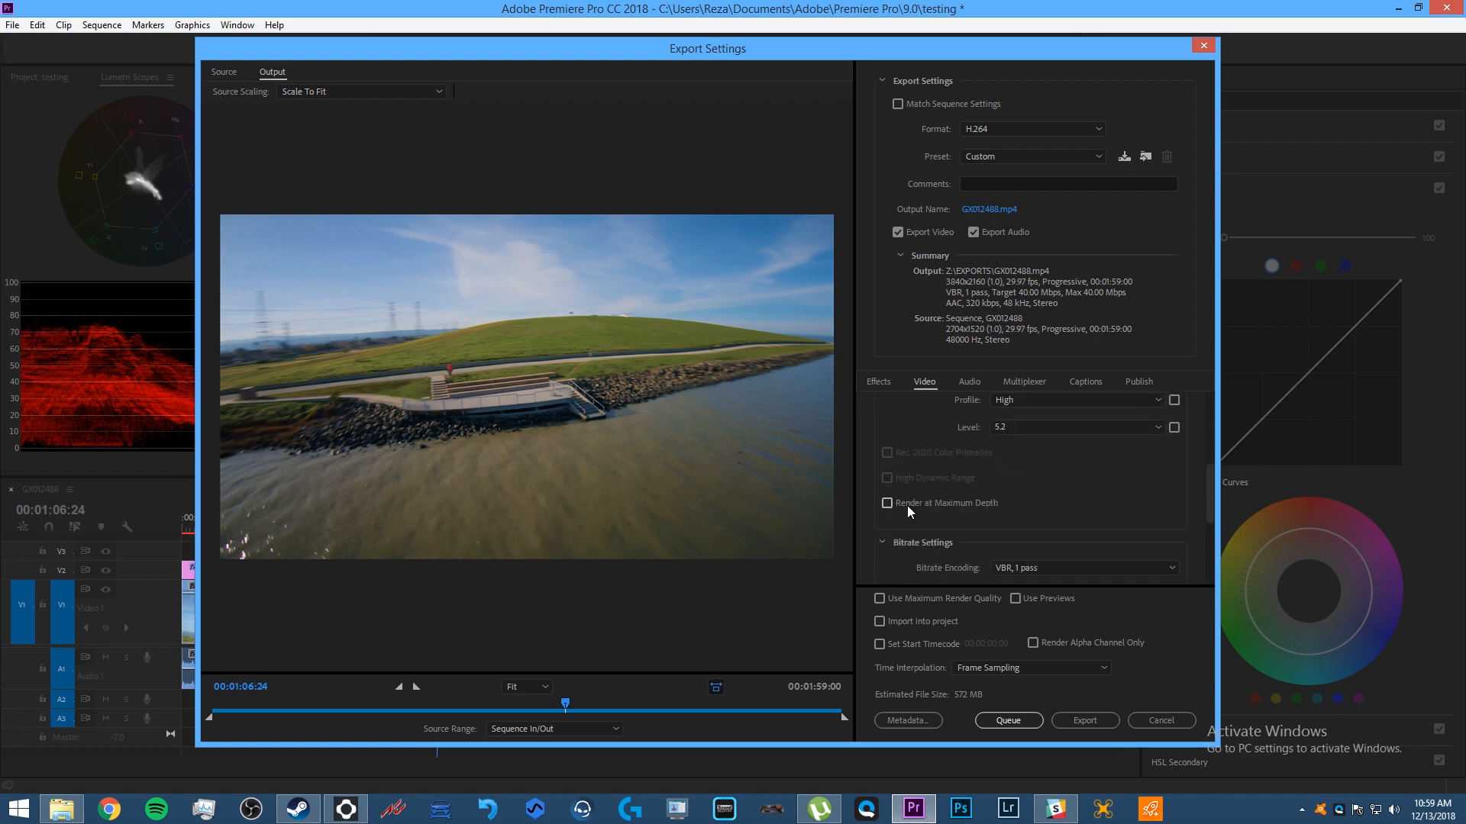
left_click(907, 506)
scroll(1078, 487, "down", 2)
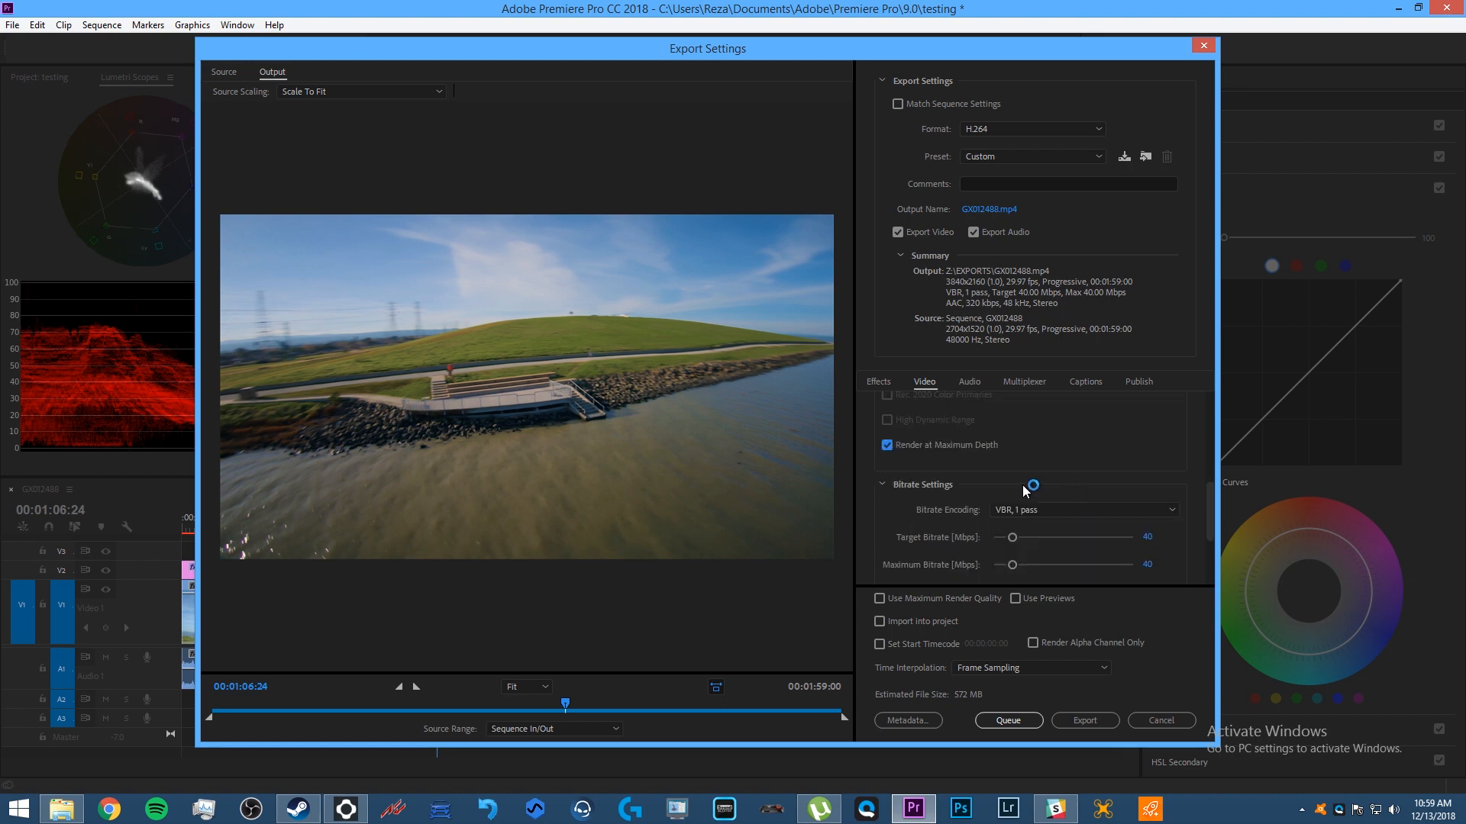
Set the export's bitrate encoding to VBR, 2 pass
scroll(946, 506, "down", 2)
scroll(928, 480, "up", 2)
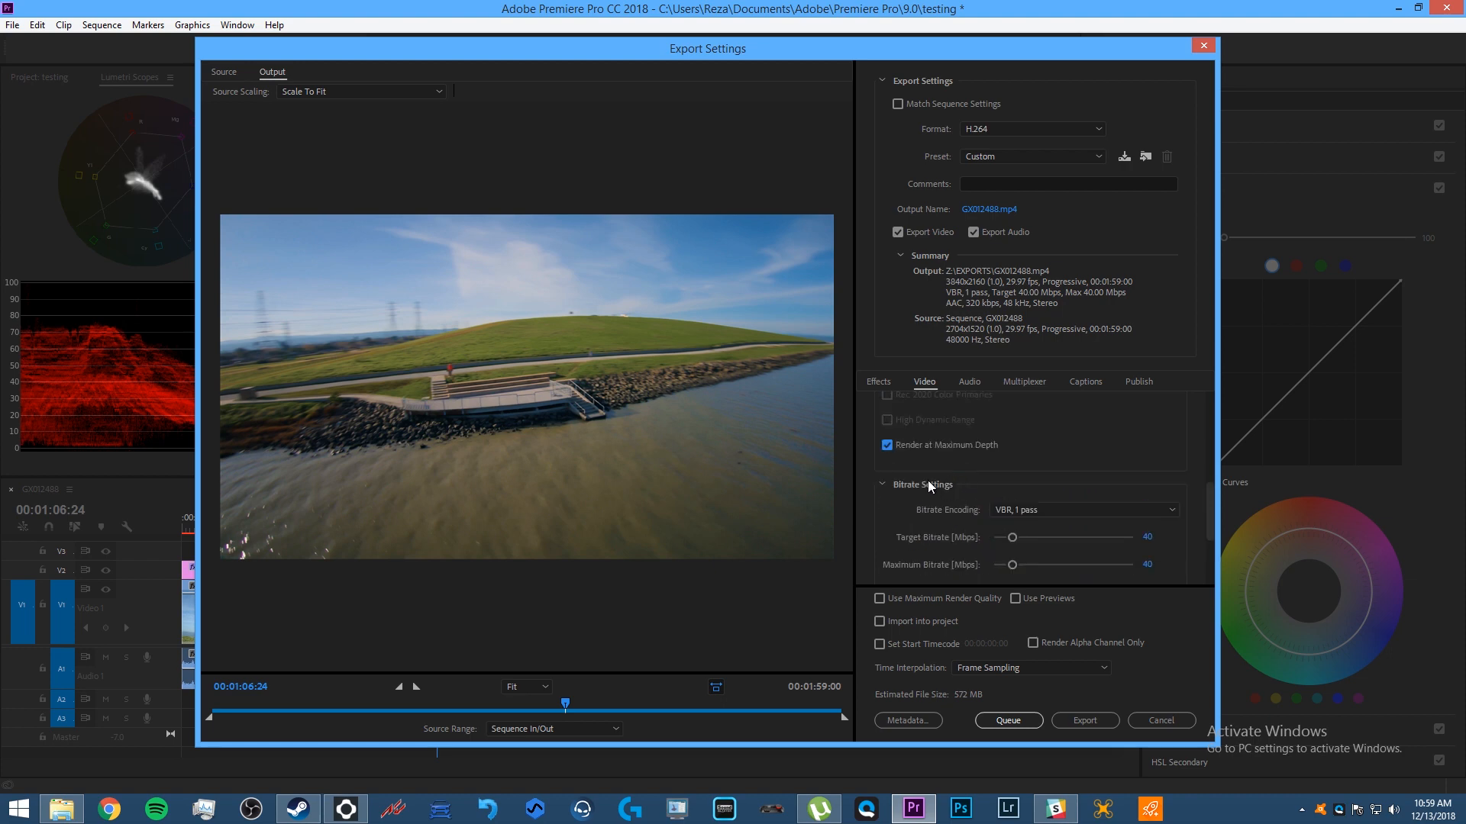
left_click(1060, 510)
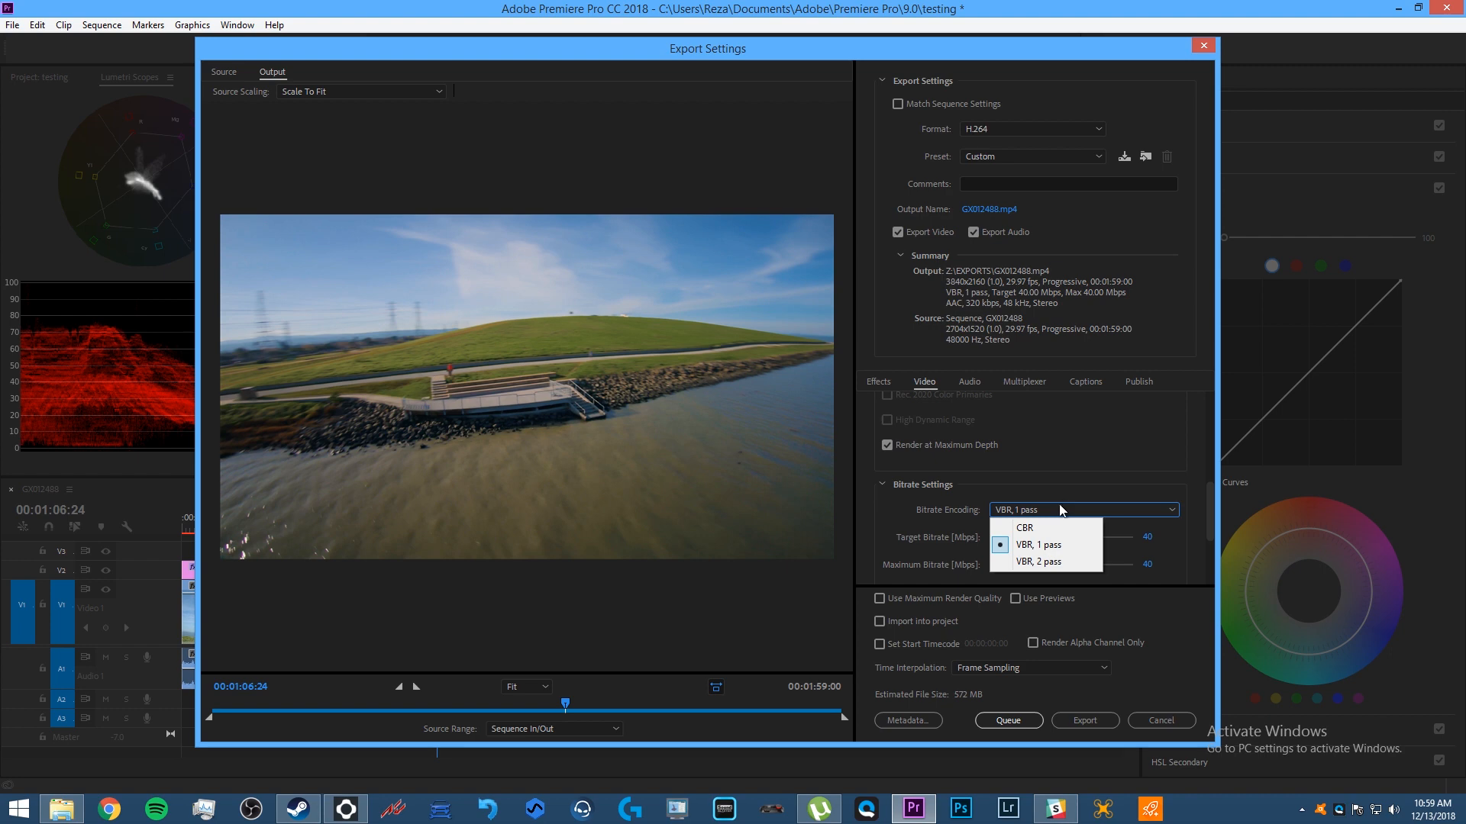
left_click(1032, 561)
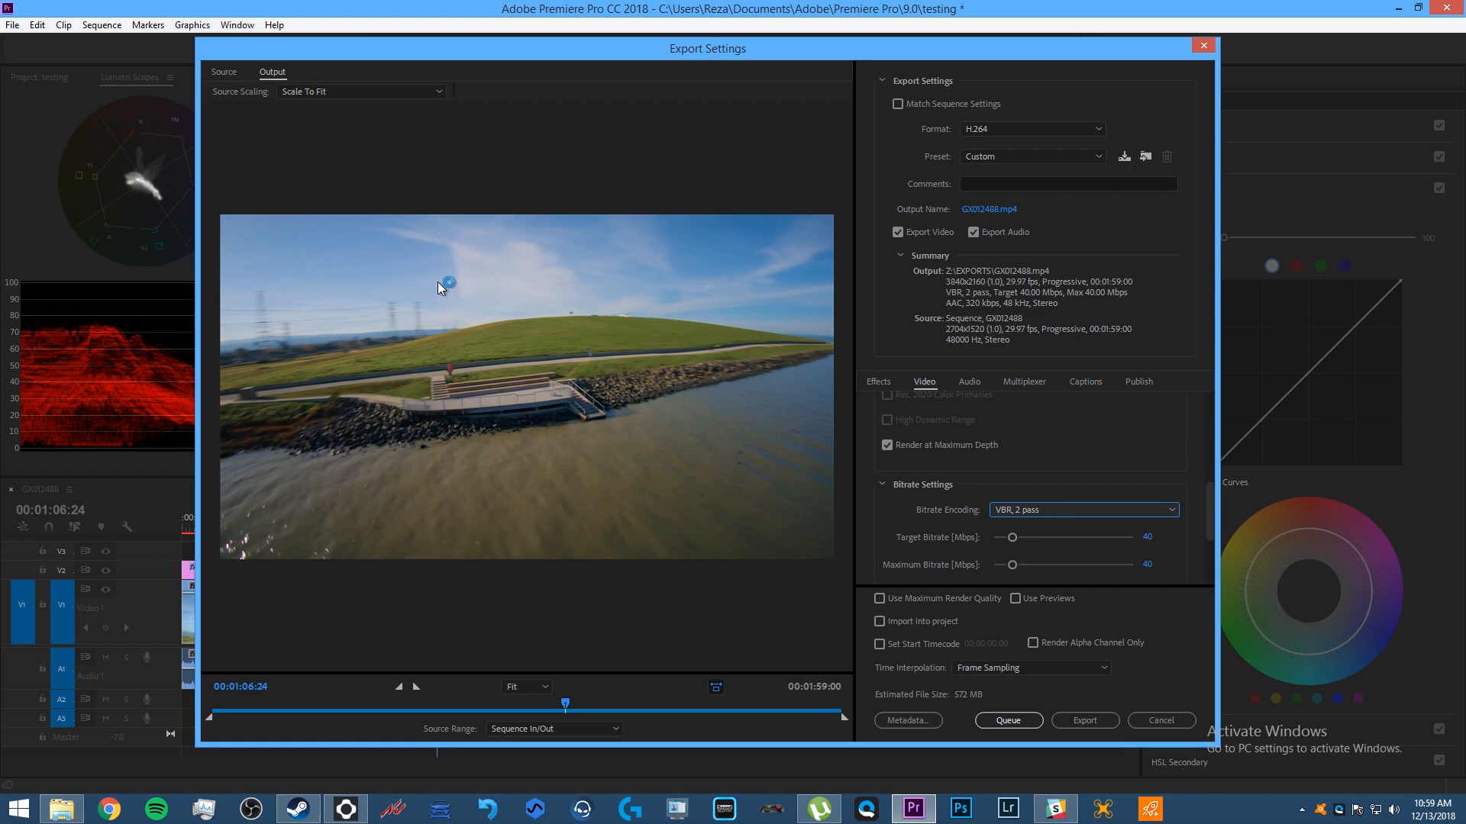
left_click(1036, 509)
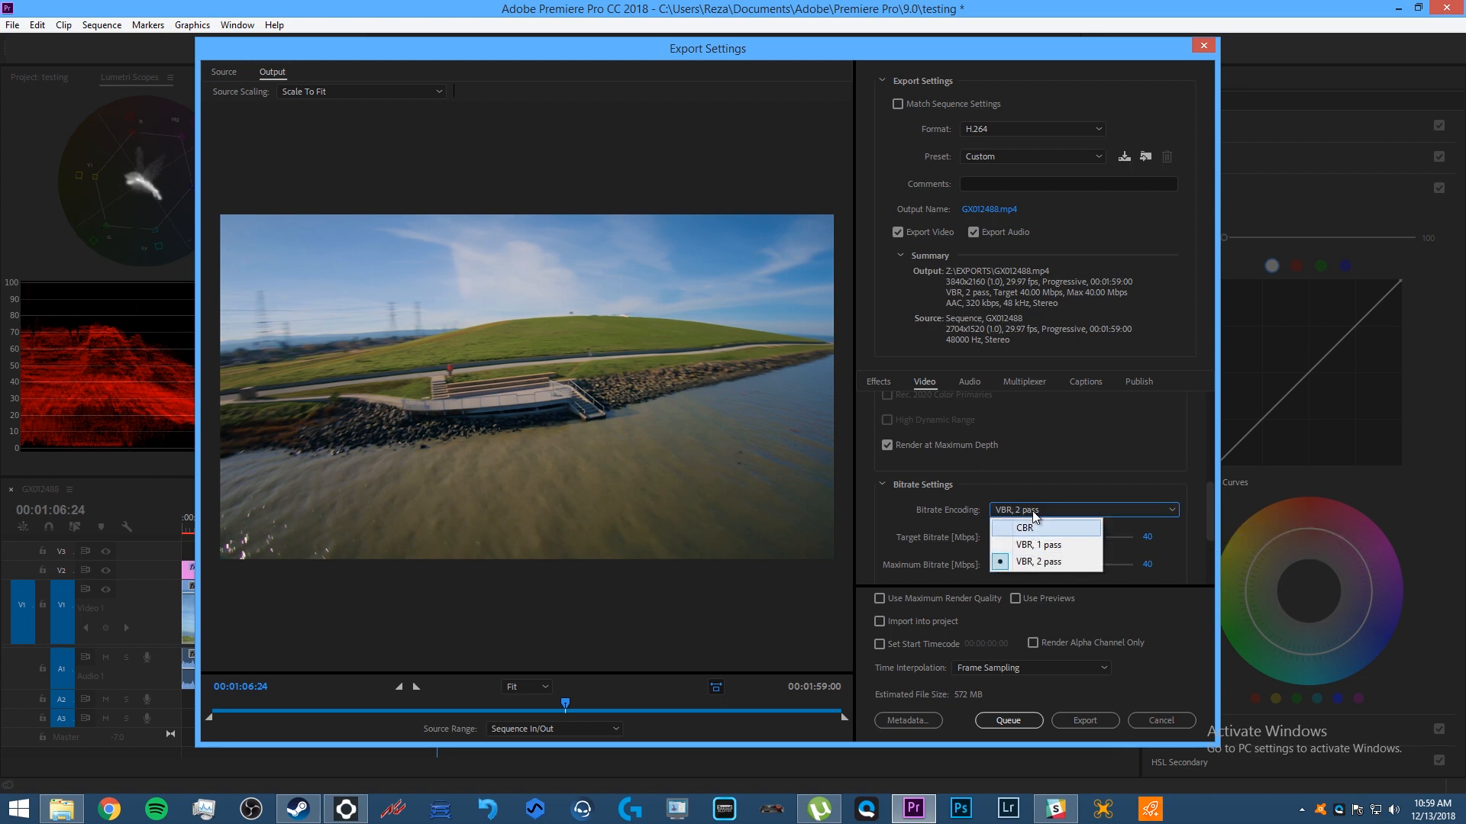
left_click(1033, 507)
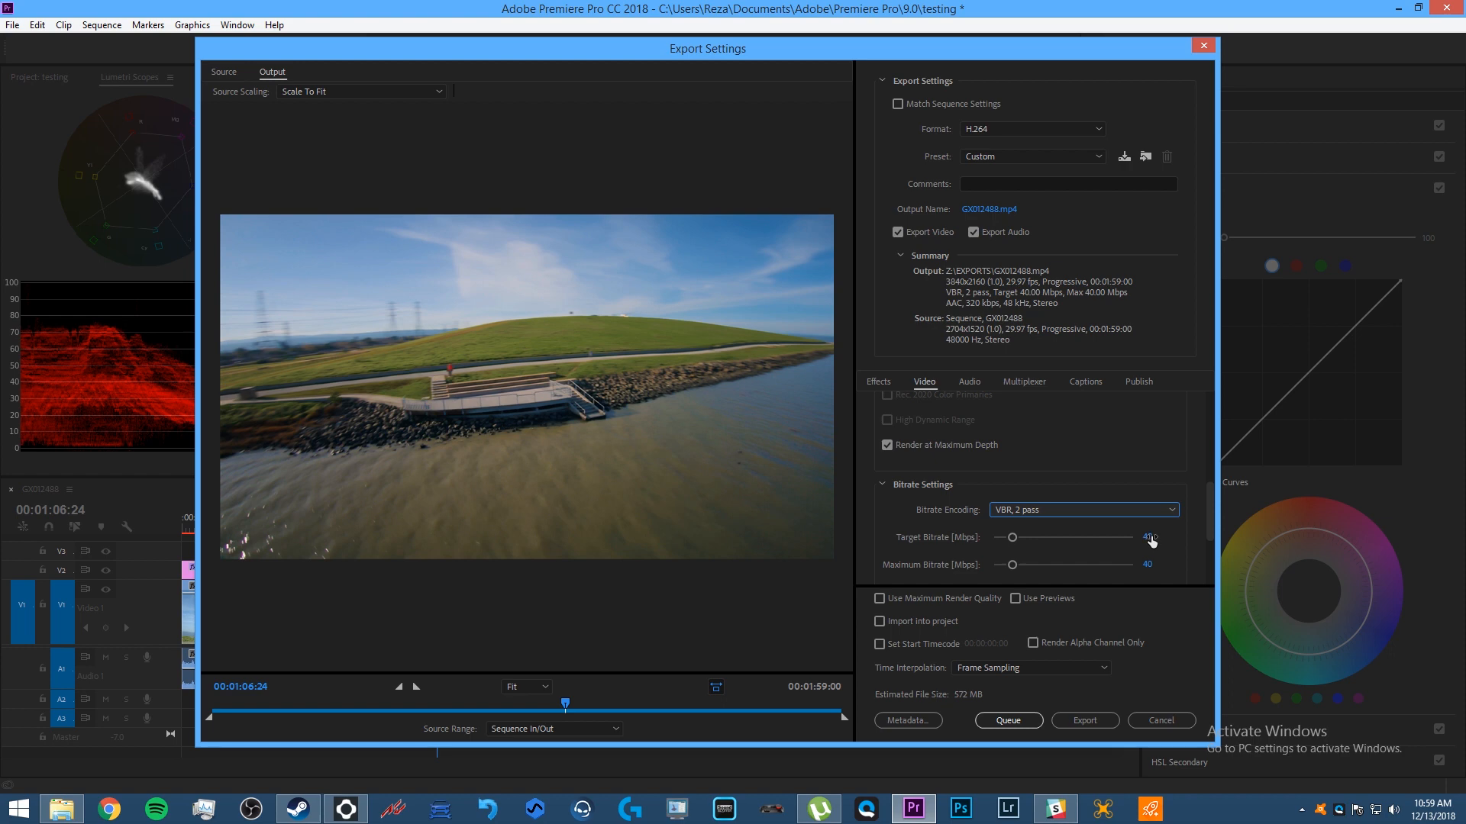
Try the 4K 30FPS MAX Blending Super Bitrate preset, switch to 4K 30FPS MAX Blending and inspect its bitrate settings
left_click(1097, 158)
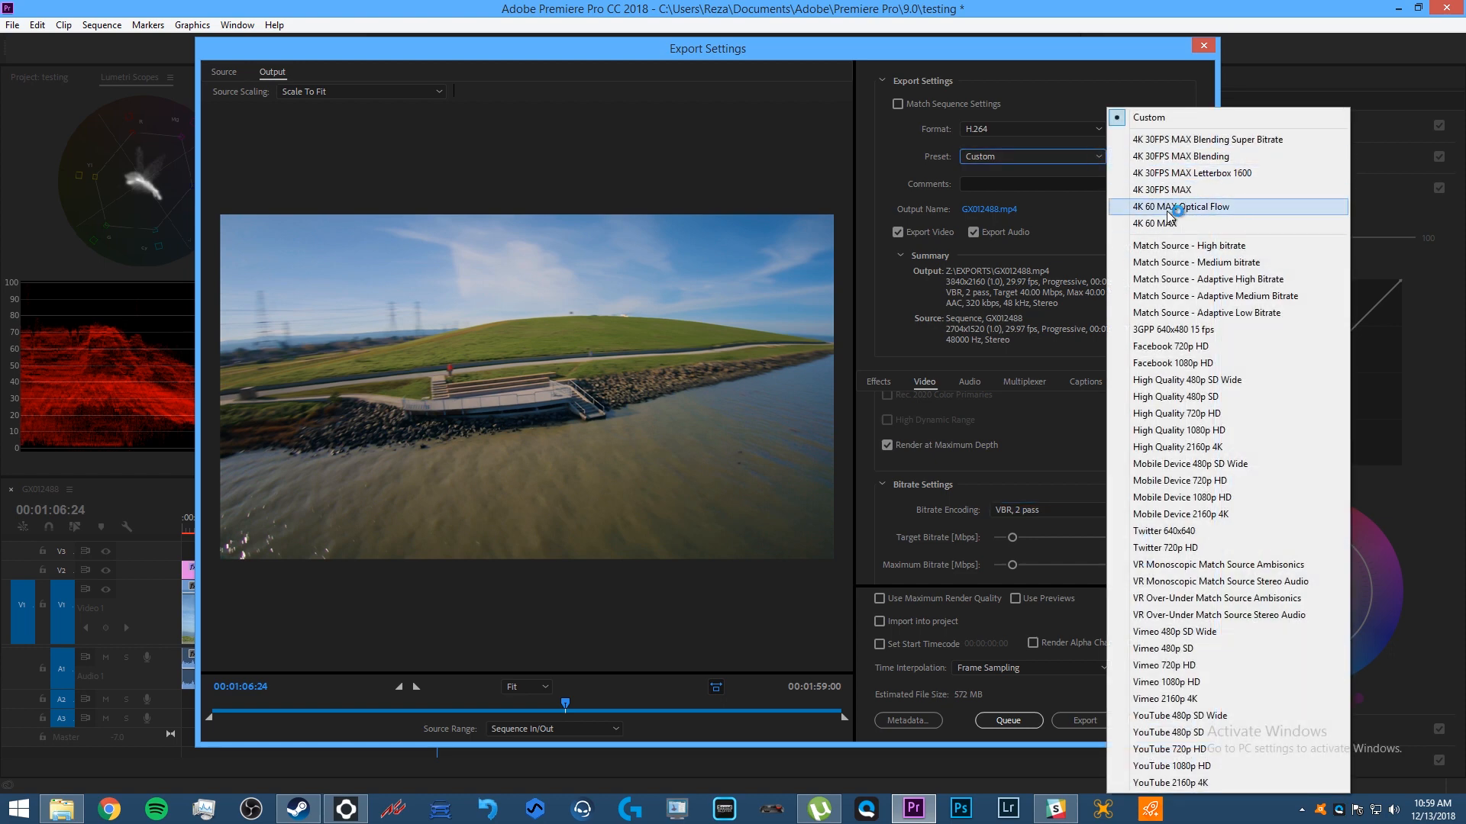
left_click(1179, 141)
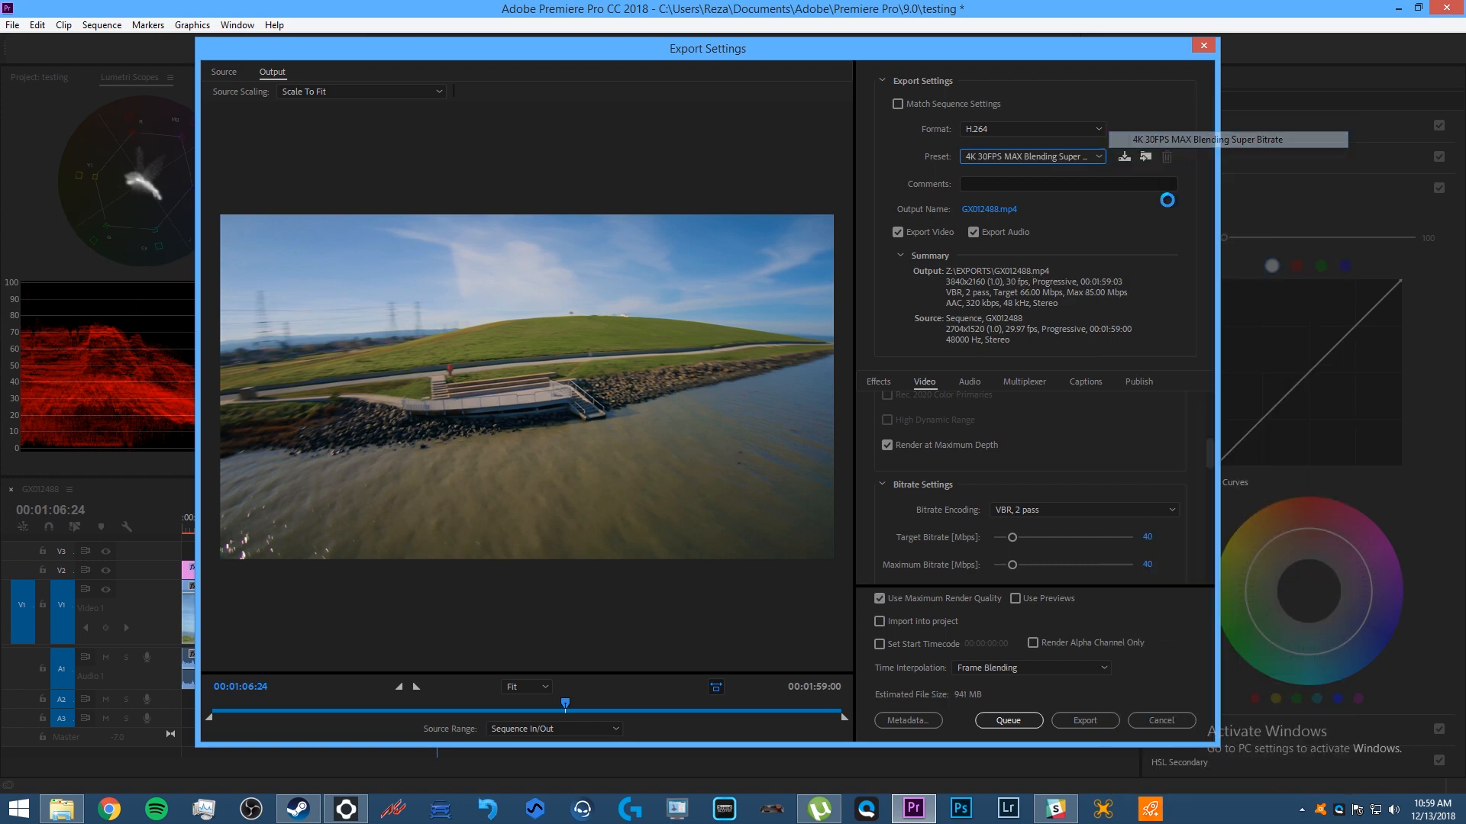
left_click(1038, 157)
left_click(1145, 157)
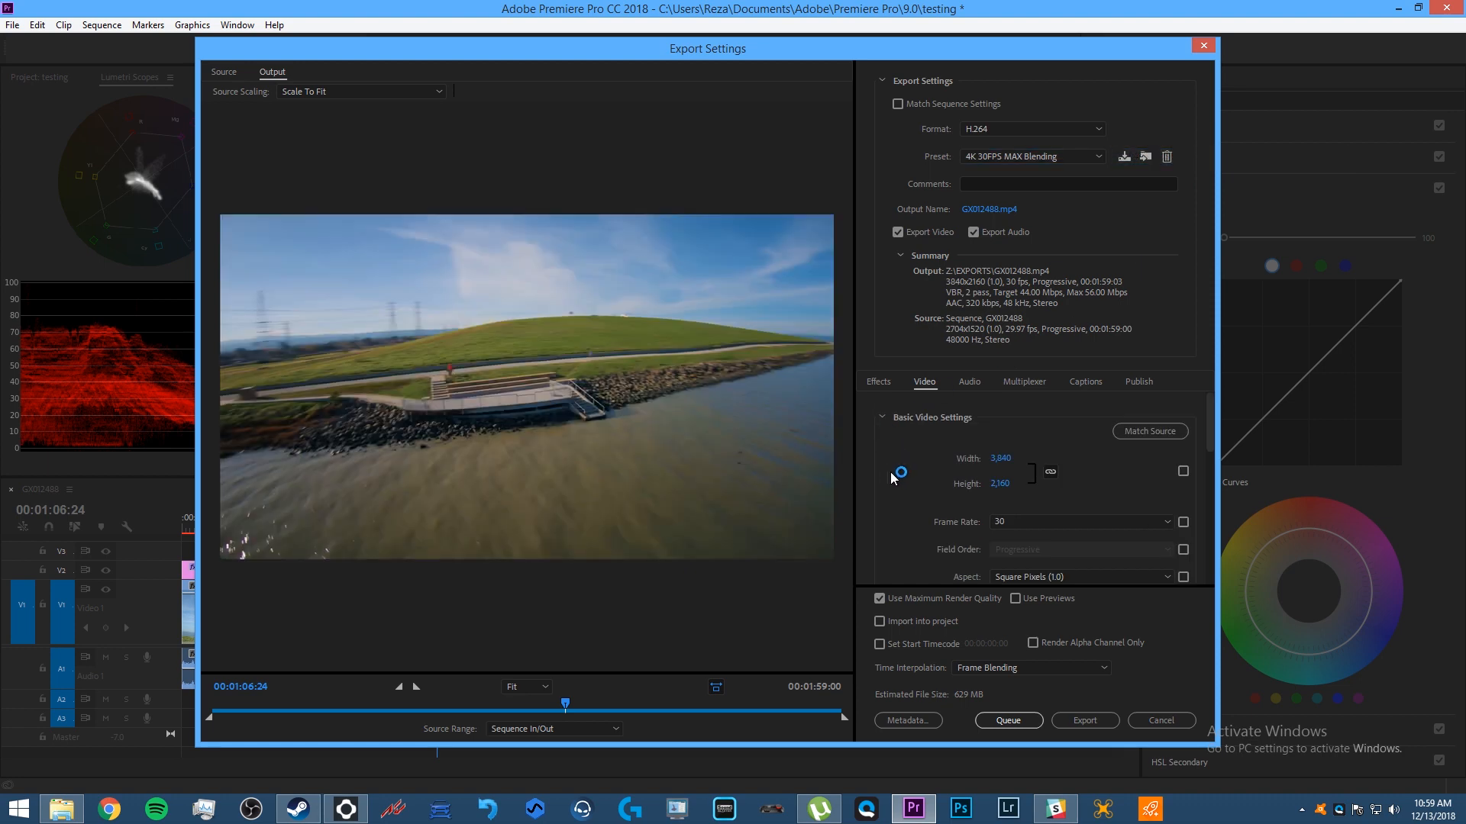
scroll(904, 483, "down", 6)
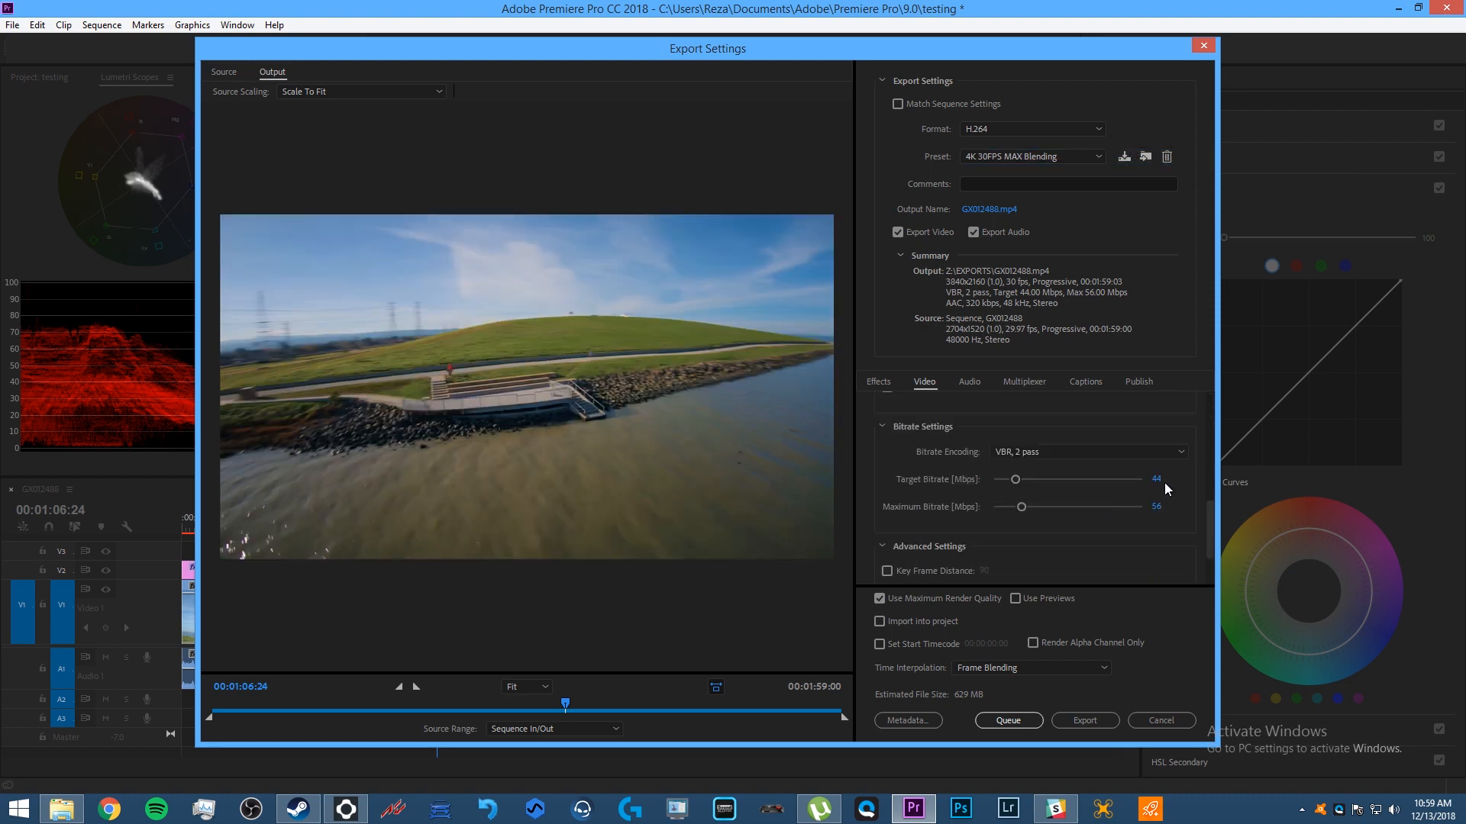
Apply the 4K 60 MAX Optical Flow export preset and inspect its bitrate and advanced video settings
left_click(1066, 156)
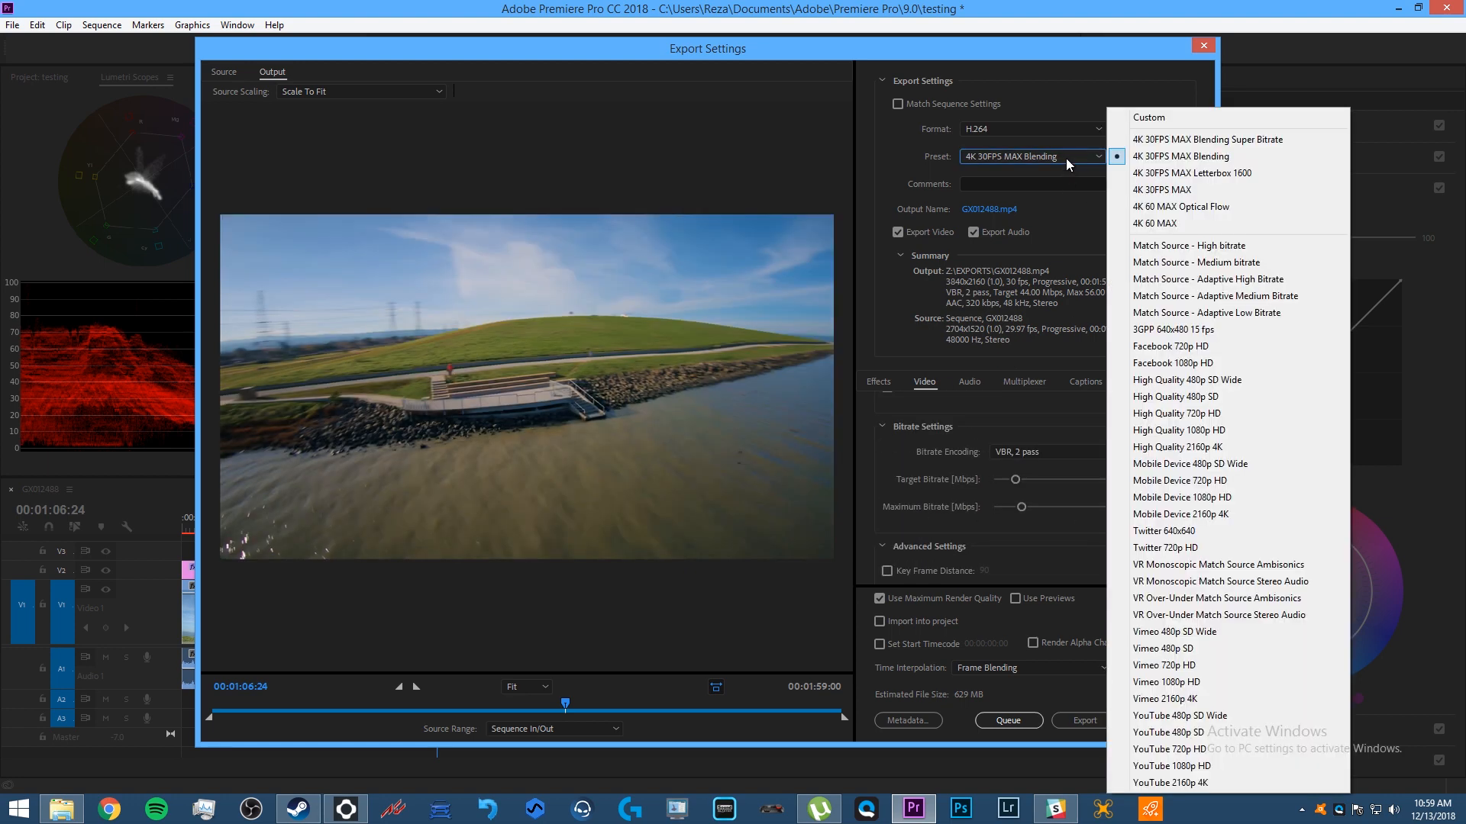
left_click(1157, 208)
scroll(900, 458, "down", 5)
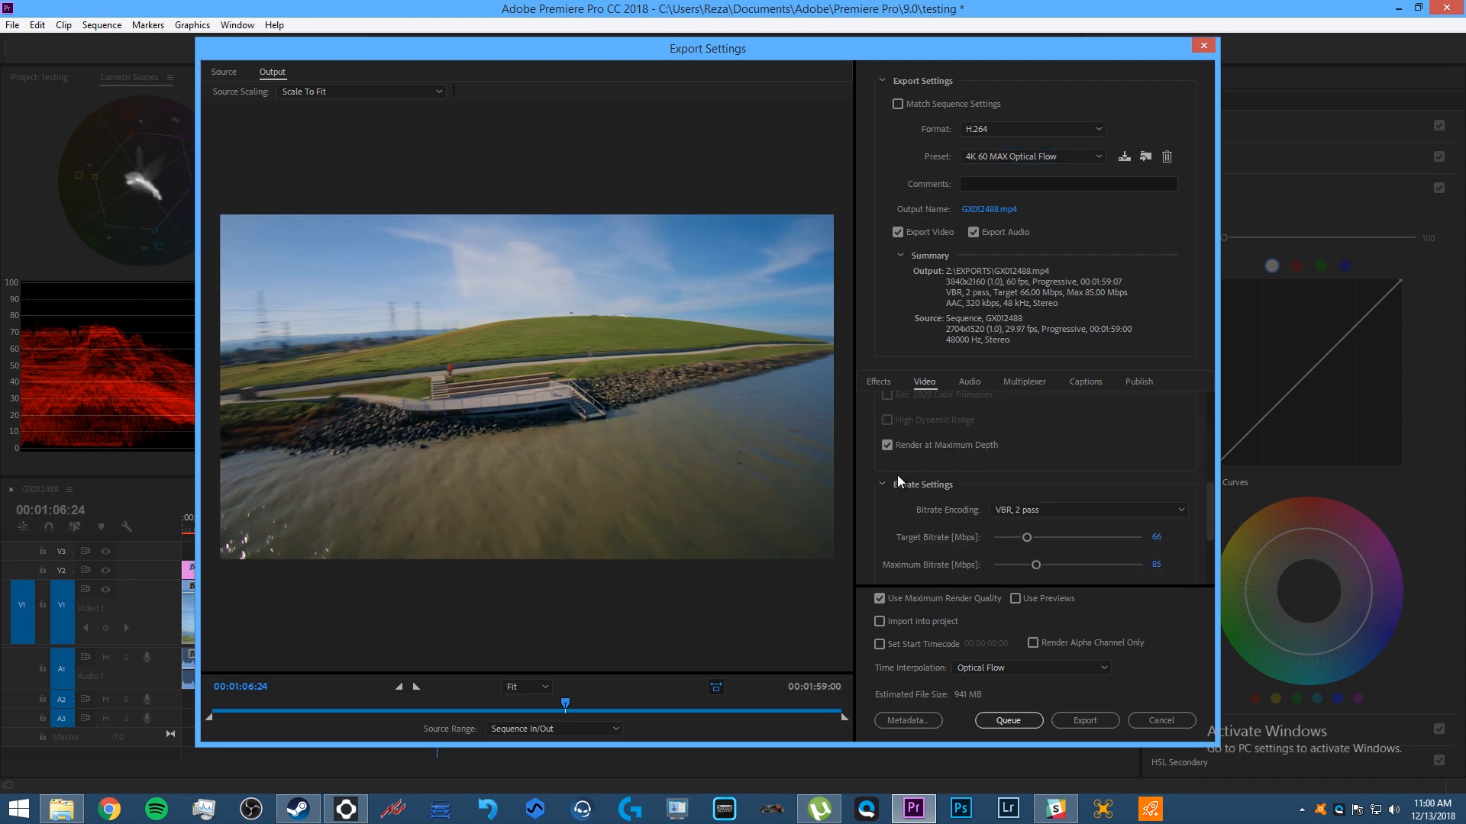
scroll(896, 474, "down", 2)
scroll(878, 514, "up", 2)
scroll(870, 532, "down", 2)
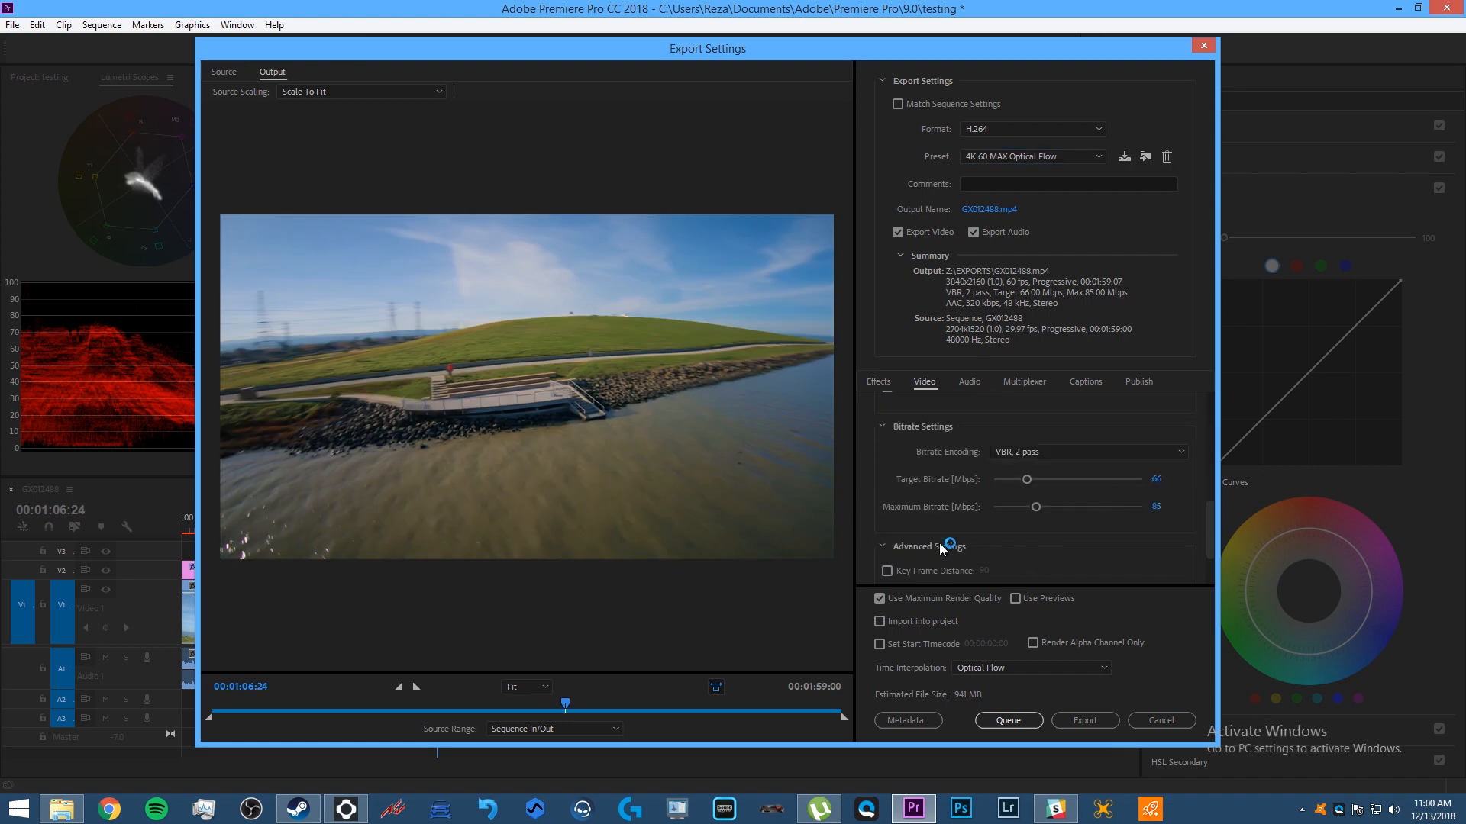
scroll(946, 543, "down", 2)
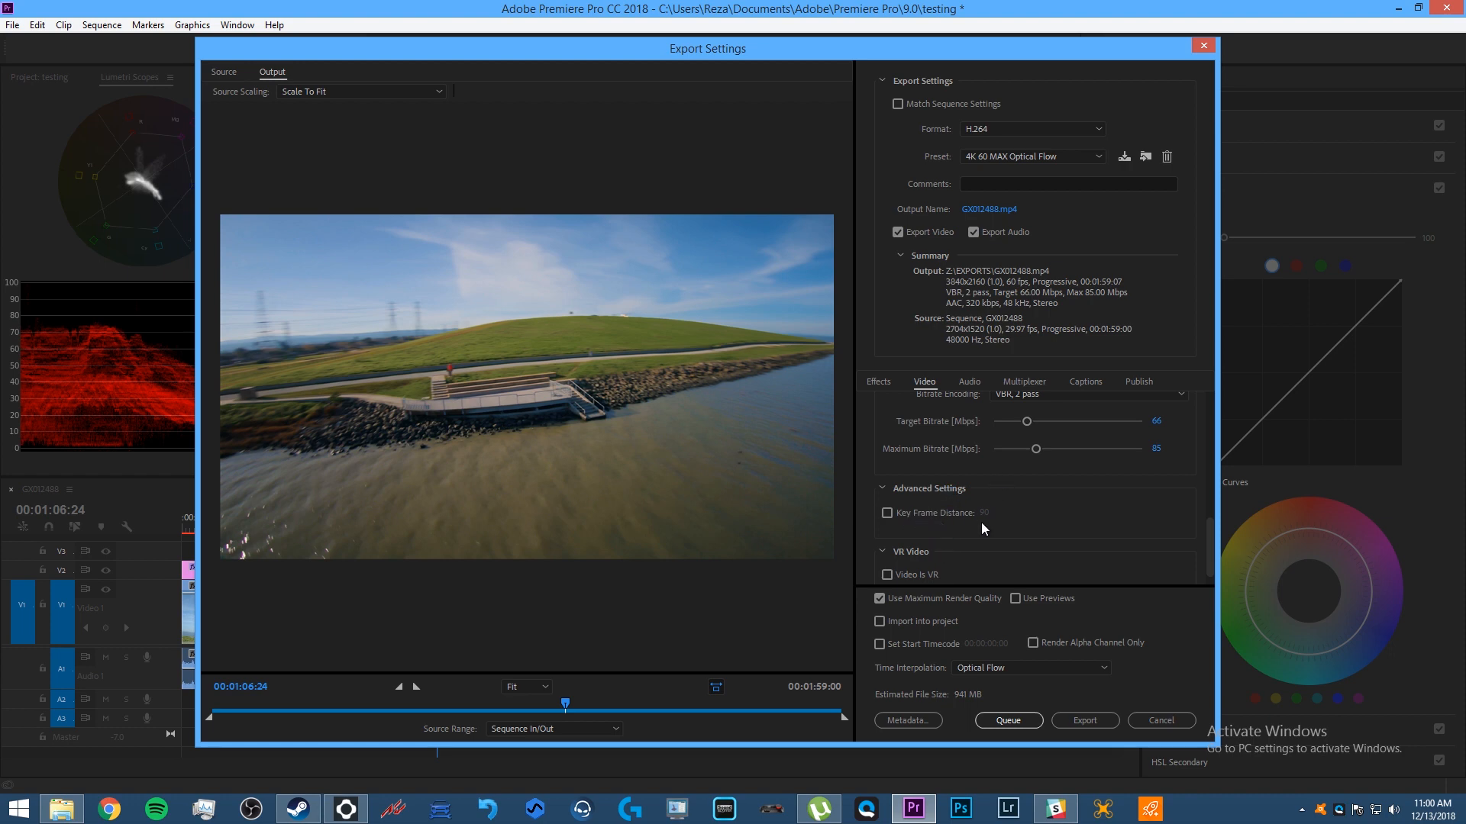
Try matching the export frame size to the source with Use Maximum Render Quality disabled, and restore the 4K 60 MAX Optical Flow preset
scroll(982, 522, "up", 5)
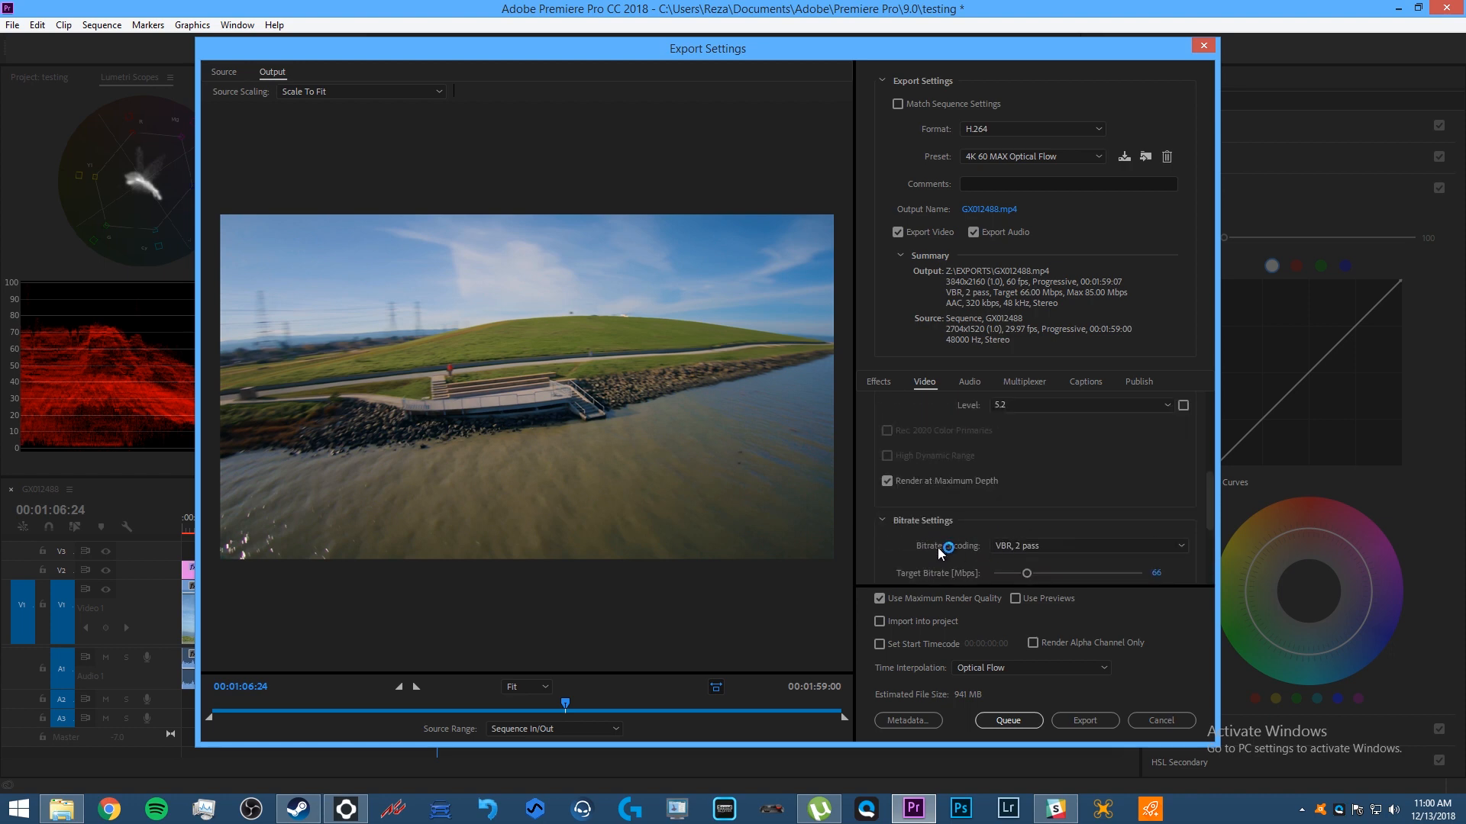
scroll(939, 550, "up", 5)
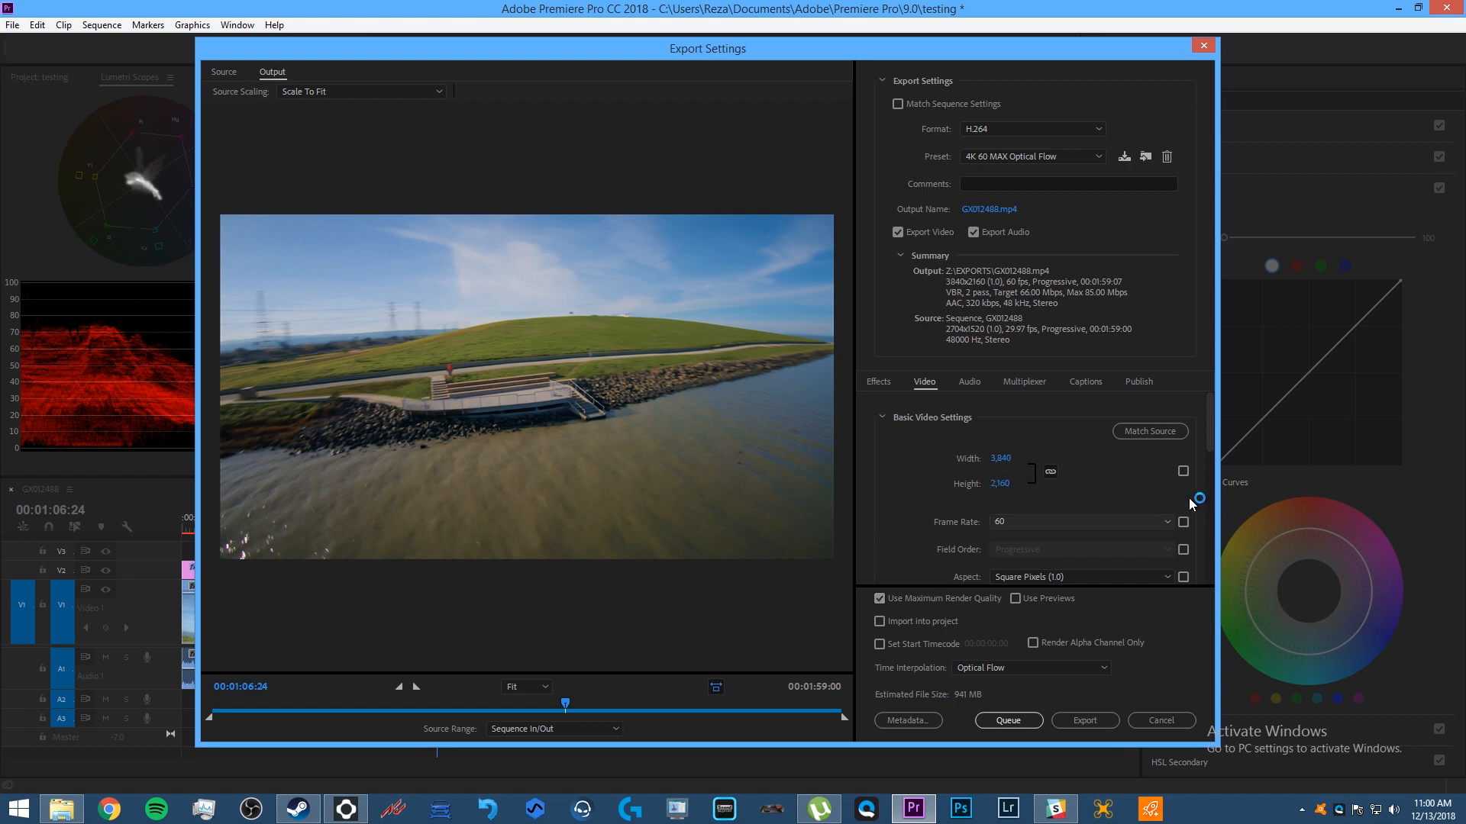
left_click(1183, 474)
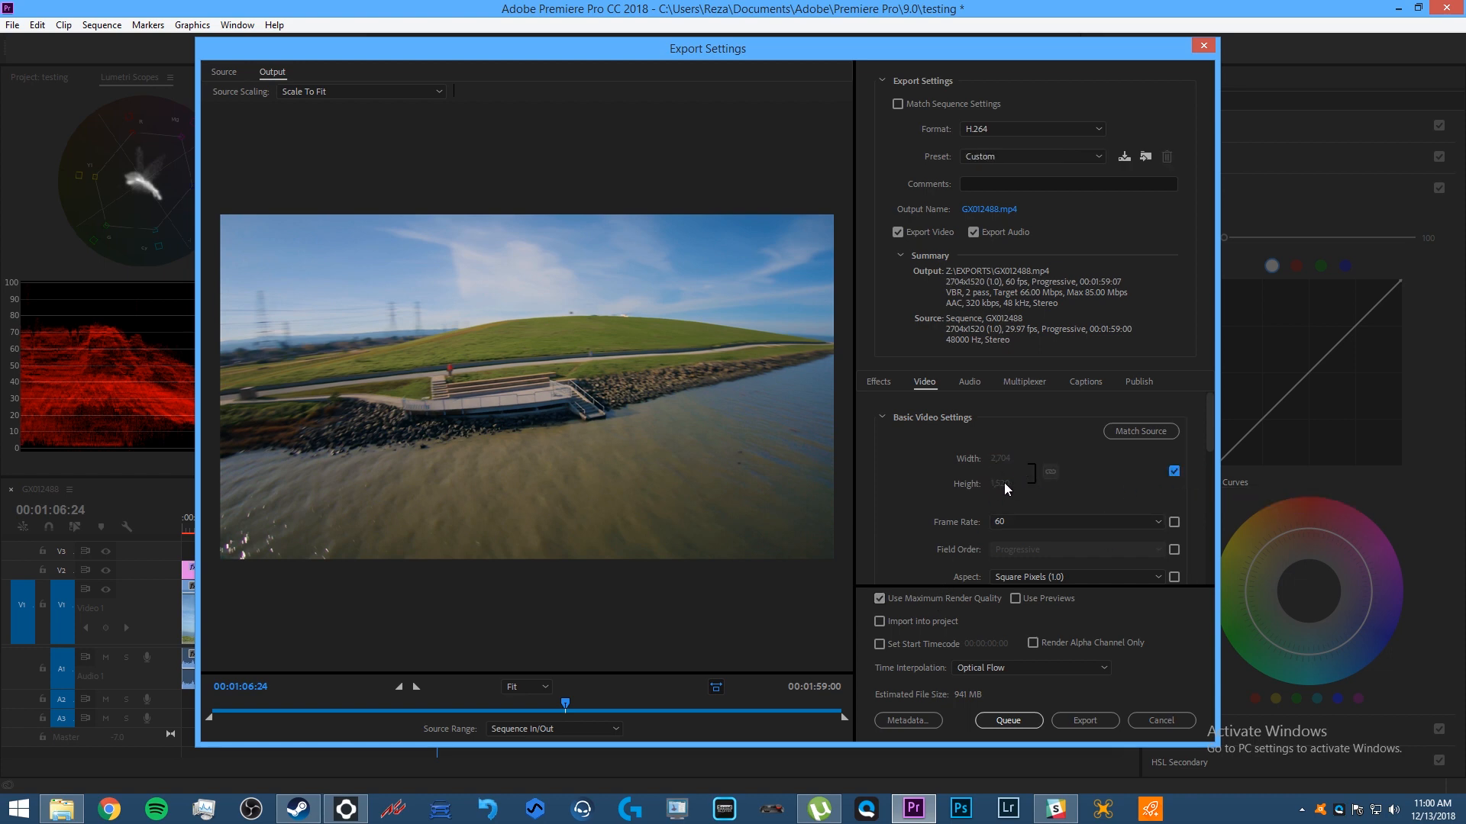
left_click(900, 597)
scroll(895, 547, "down", 3)
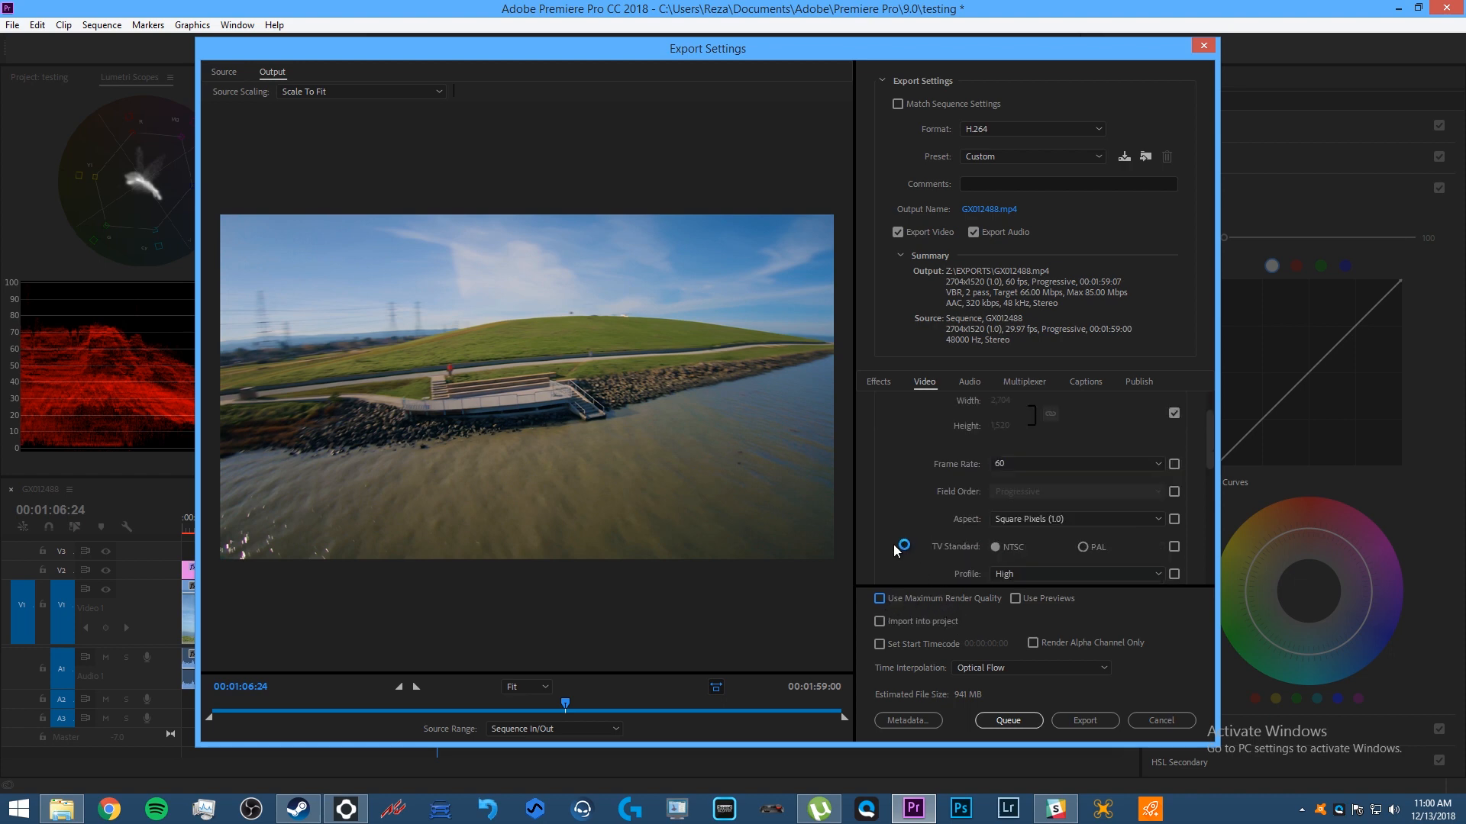
scroll(900, 527, "up", 3)
left_click(1174, 470)
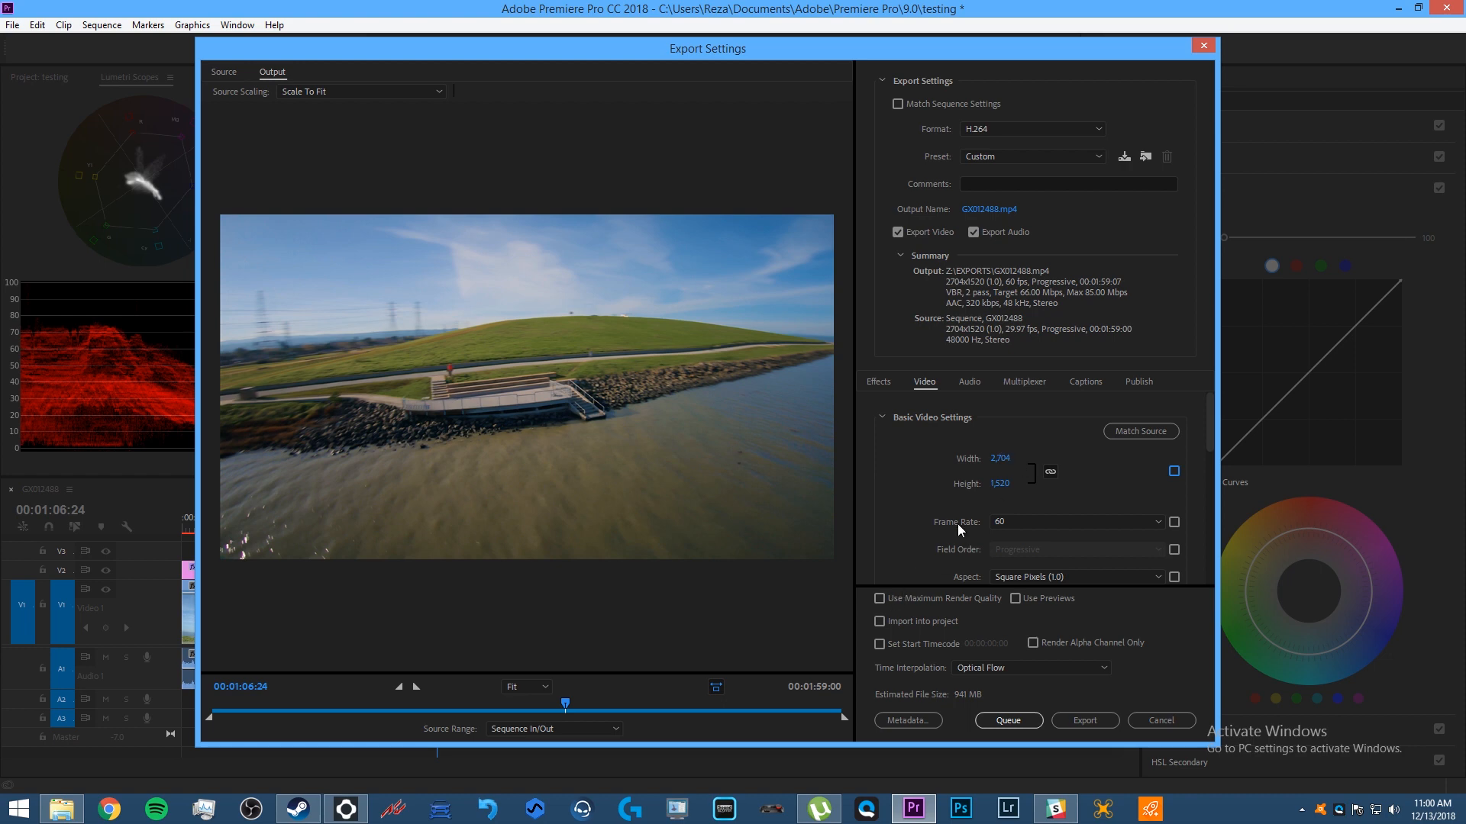
left_click(1035, 156)
left_click(1122, 195)
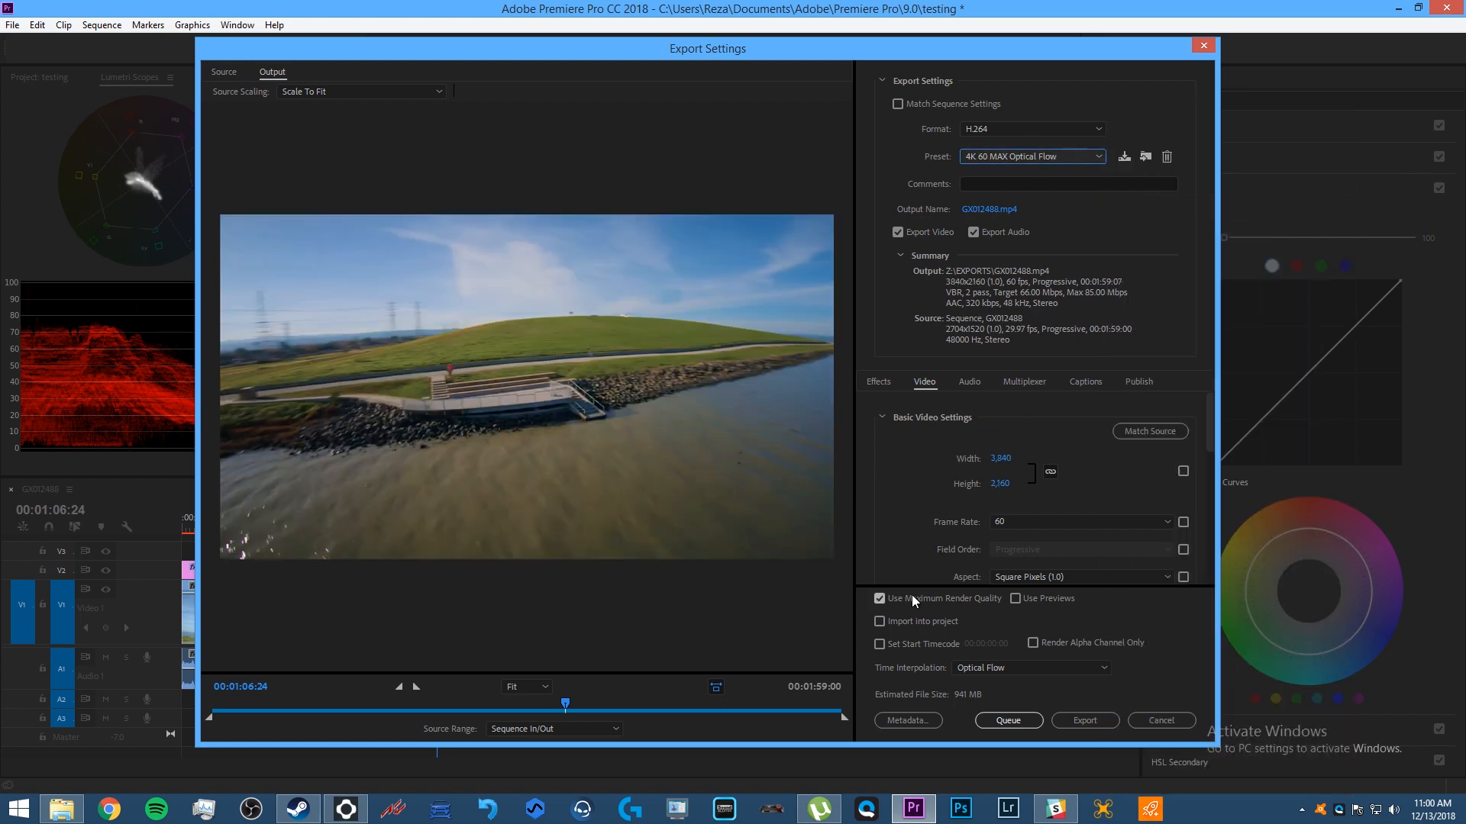
Try Frame Sampling as the export's time interpolation, switch it to Frame Blending and review the available options
scroll(890, 547, "down", 4)
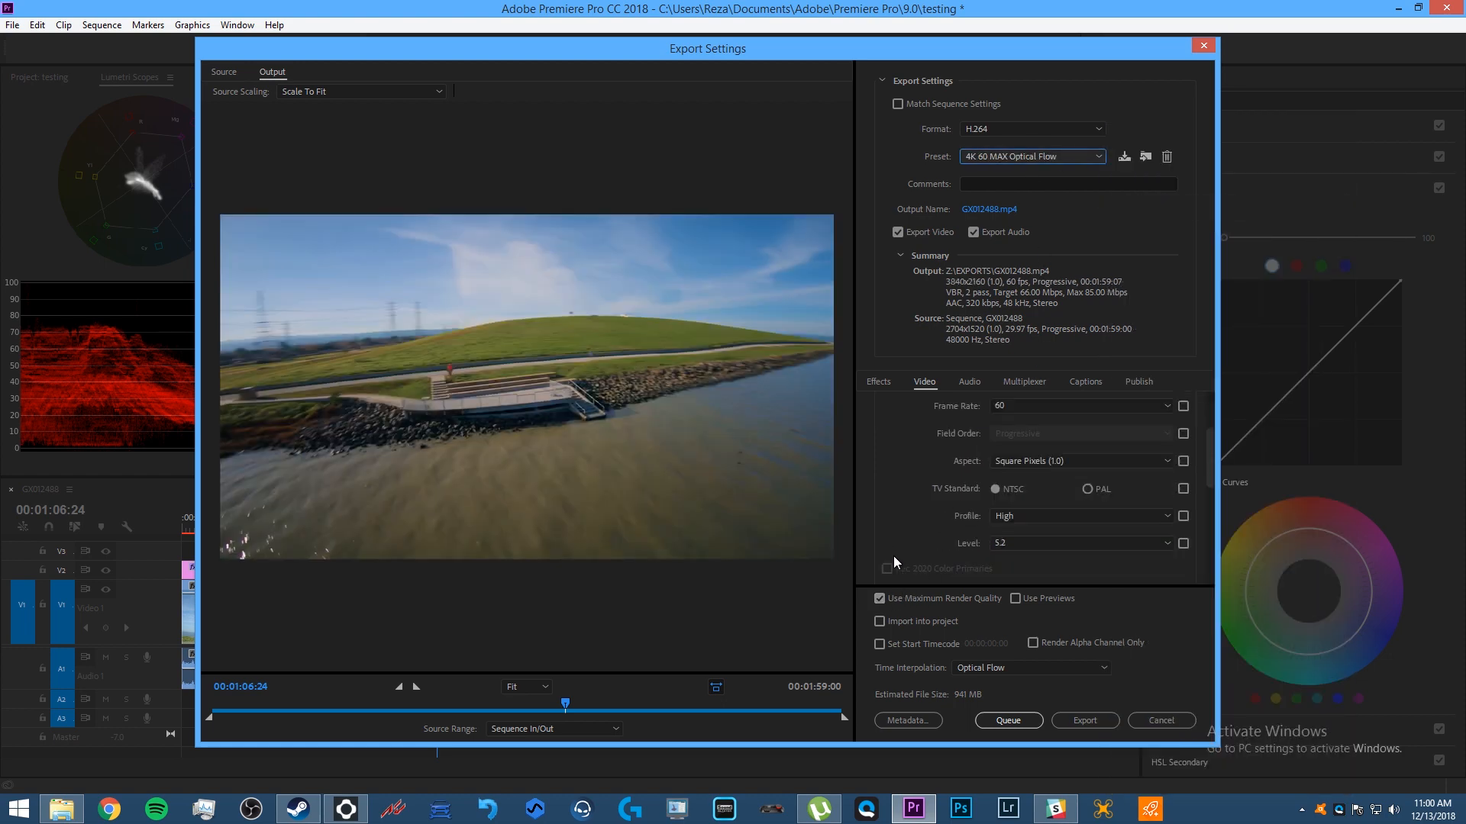
left_click(990, 670)
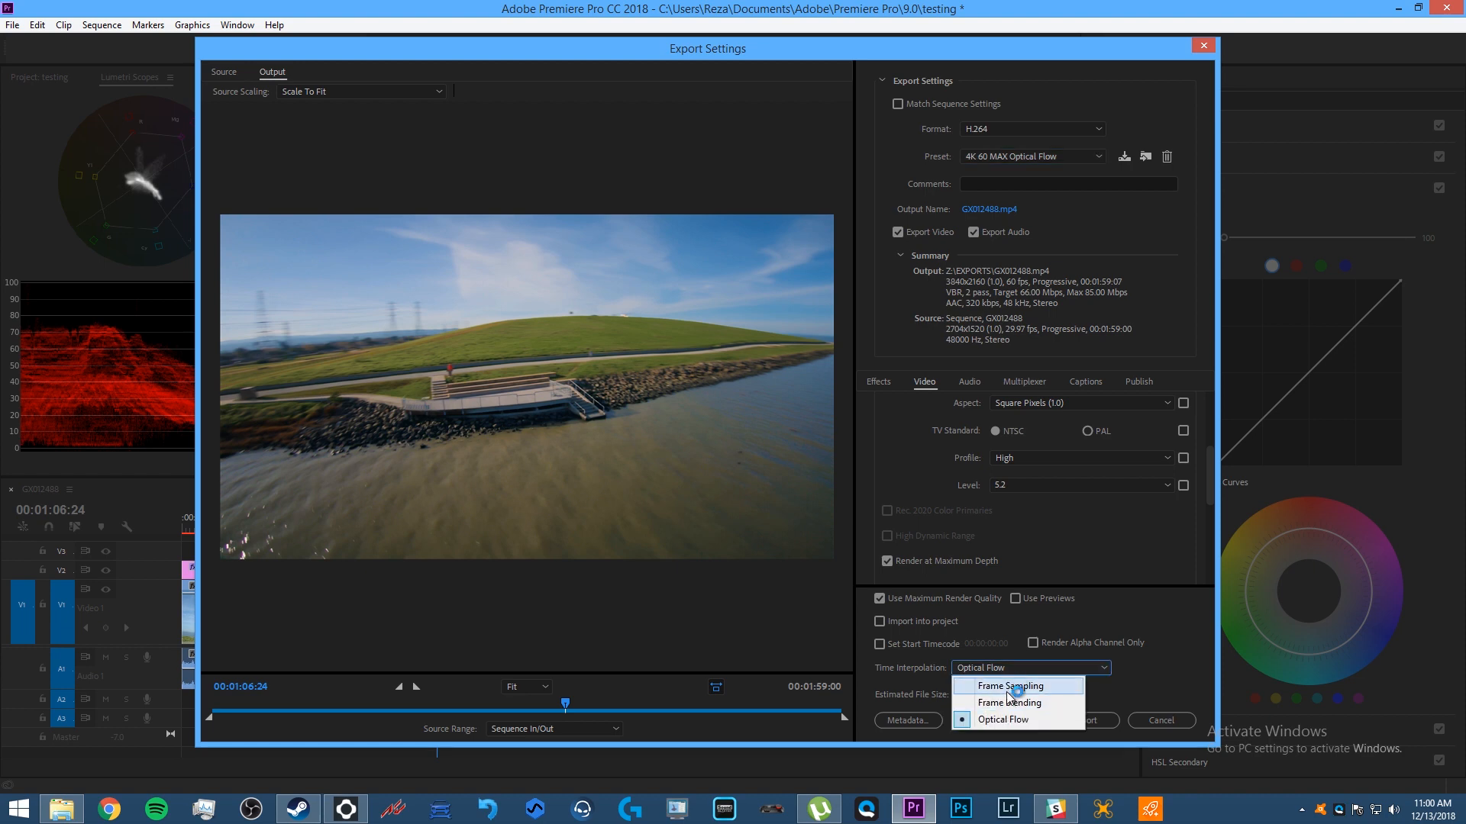
left_click(1009, 686)
left_click(998, 666)
left_click(1009, 702)
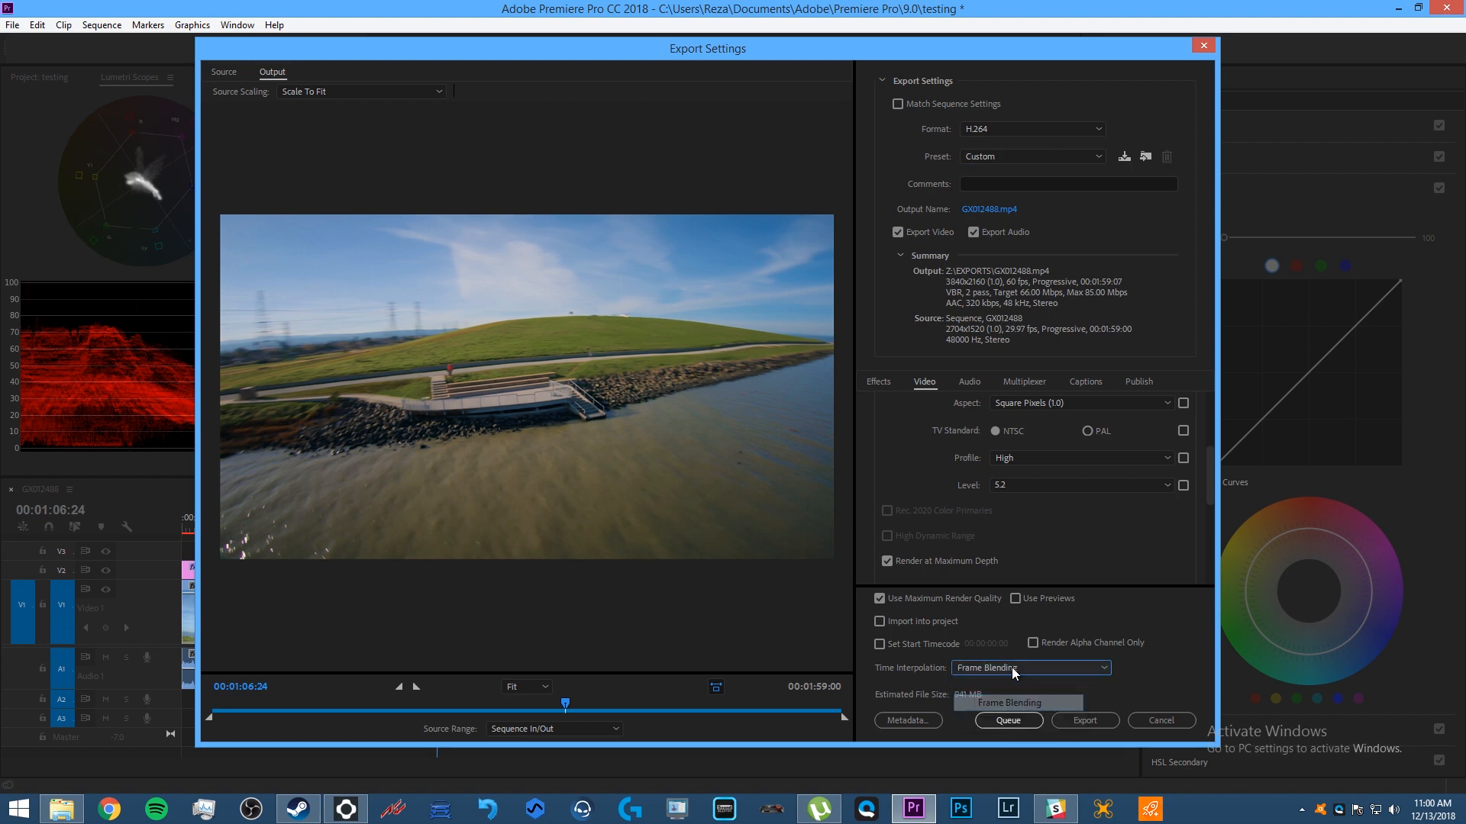
left_click(1014, 669)
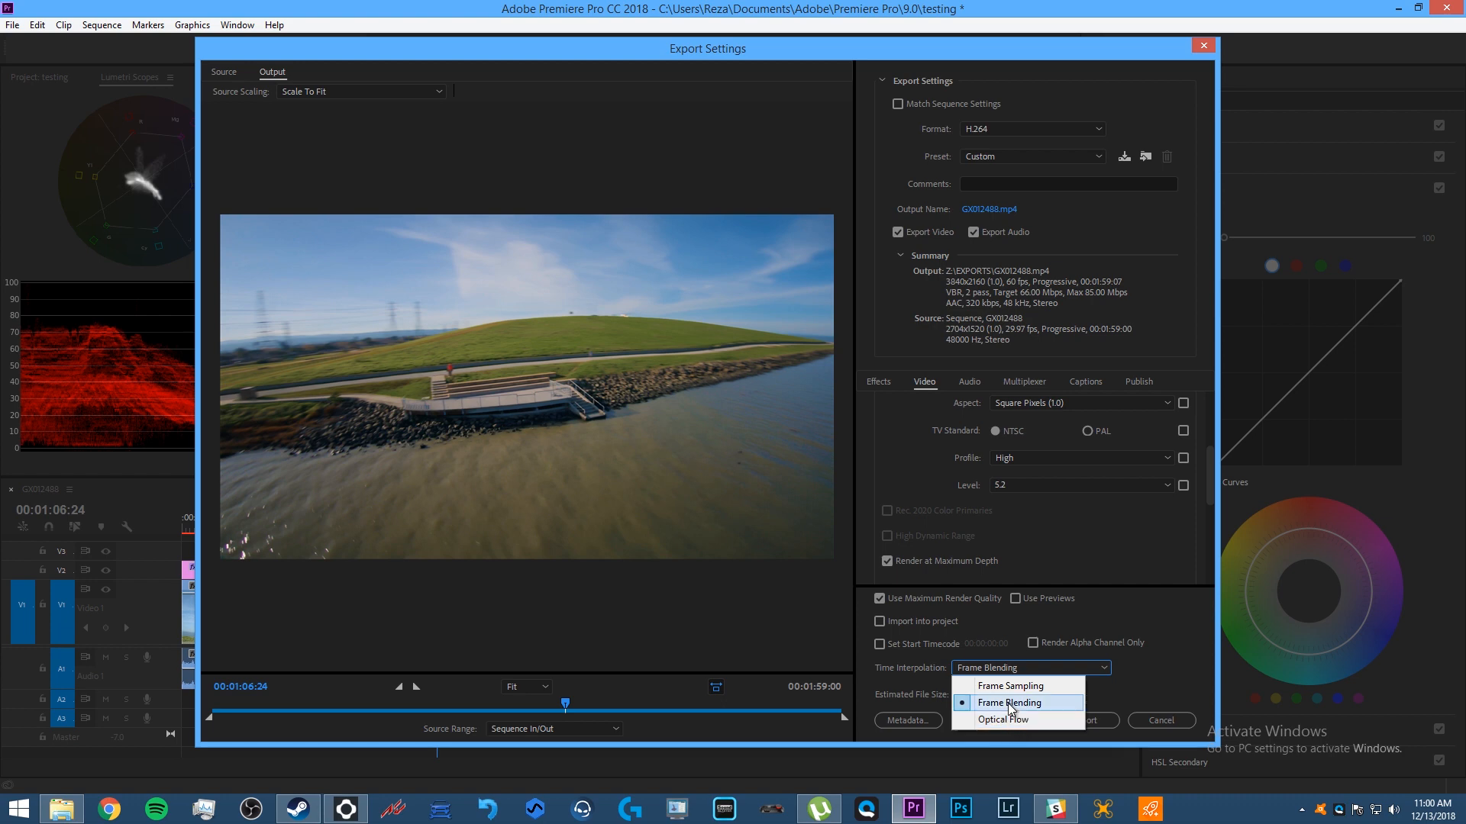
left_click(1053, 670)
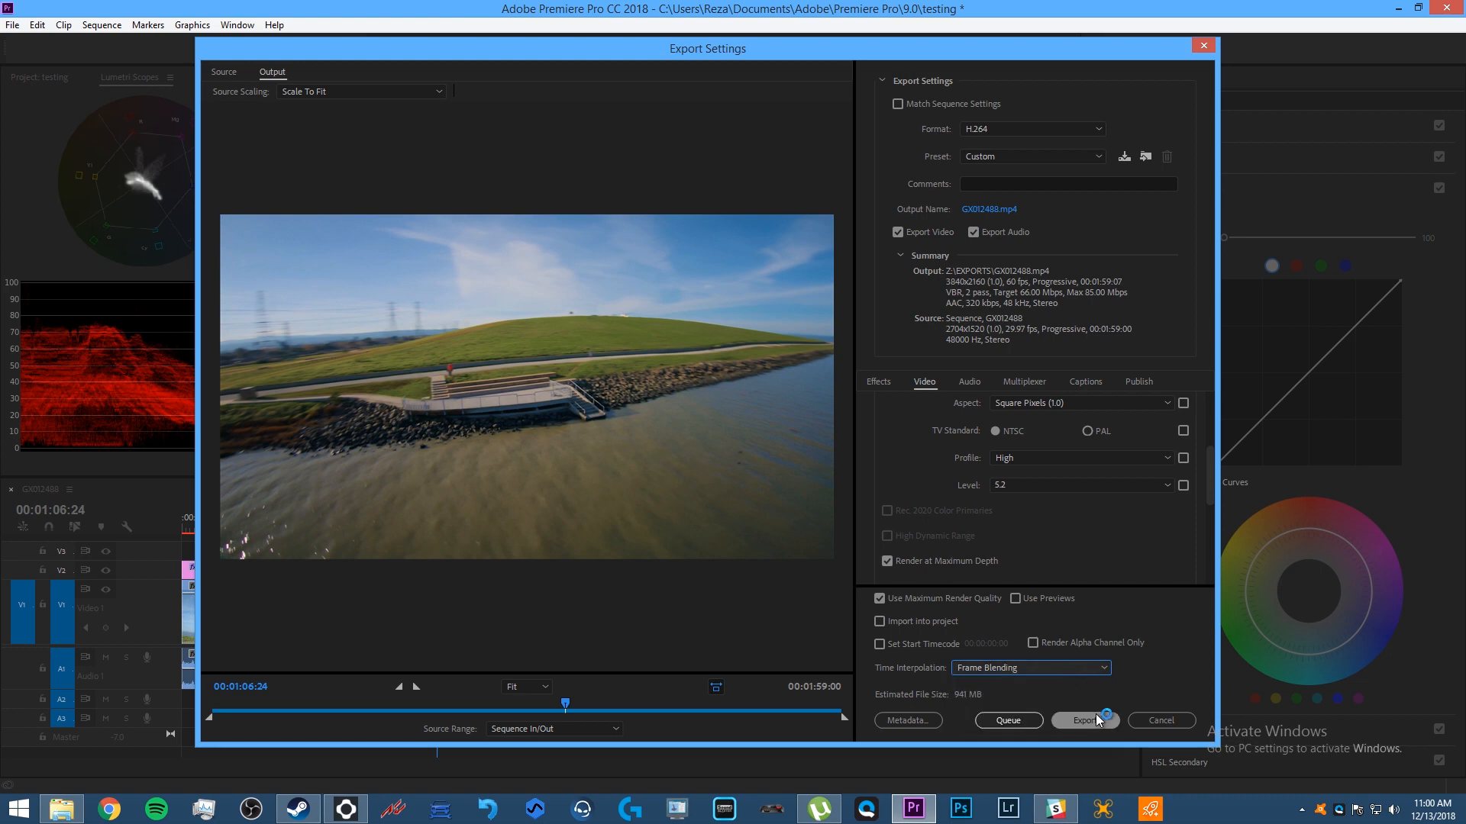
Try Entire Sequence as the export's source range, return it to Sequence In/Out and cancel the export
left_click(540, 730)
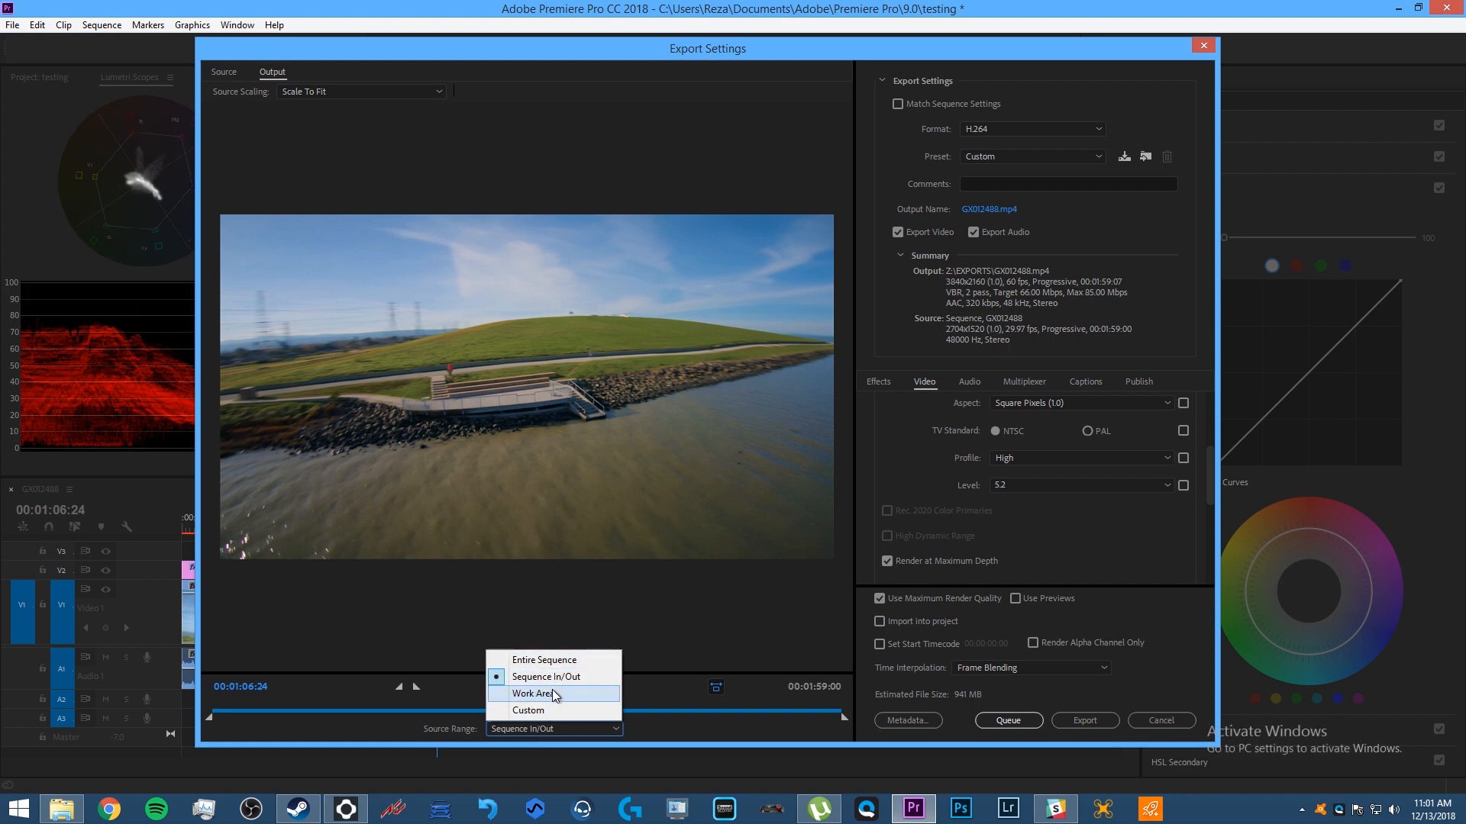
left_click(568, 661)
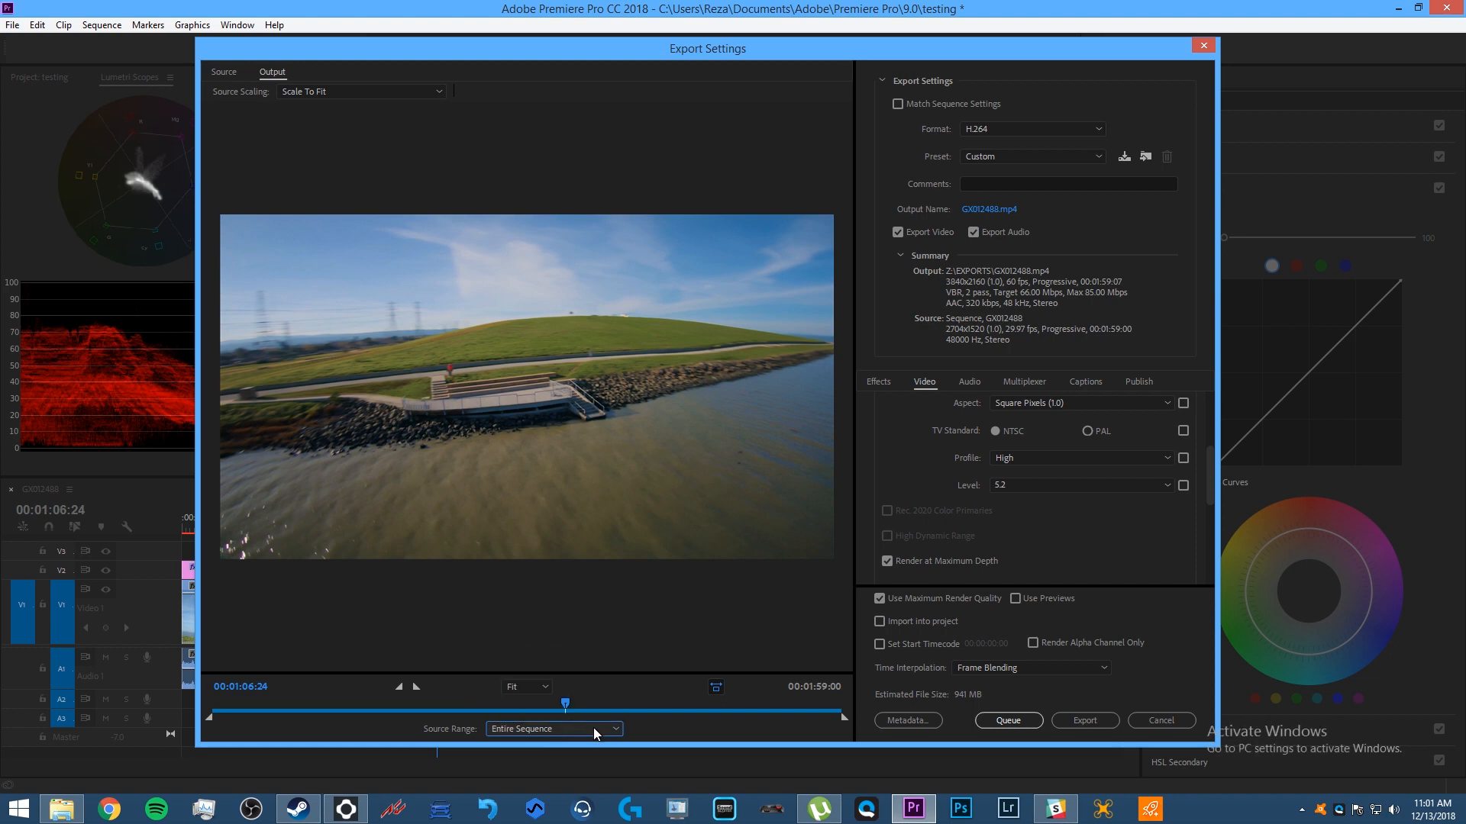
left_click(593, 727)
left_click(594, 676)
left_click(1151, 720)
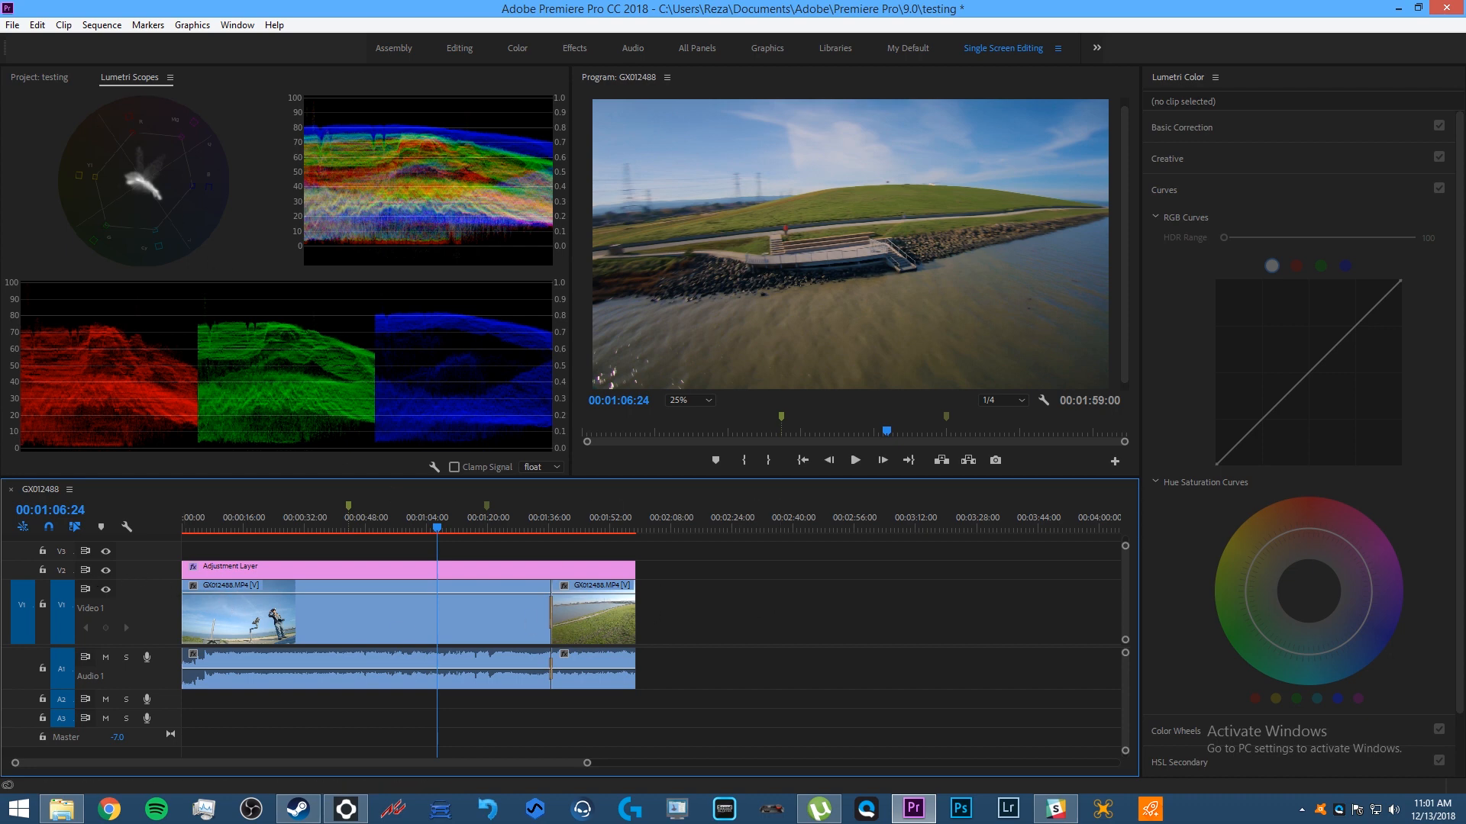
Open the project's file commands
left_click(13, 25)
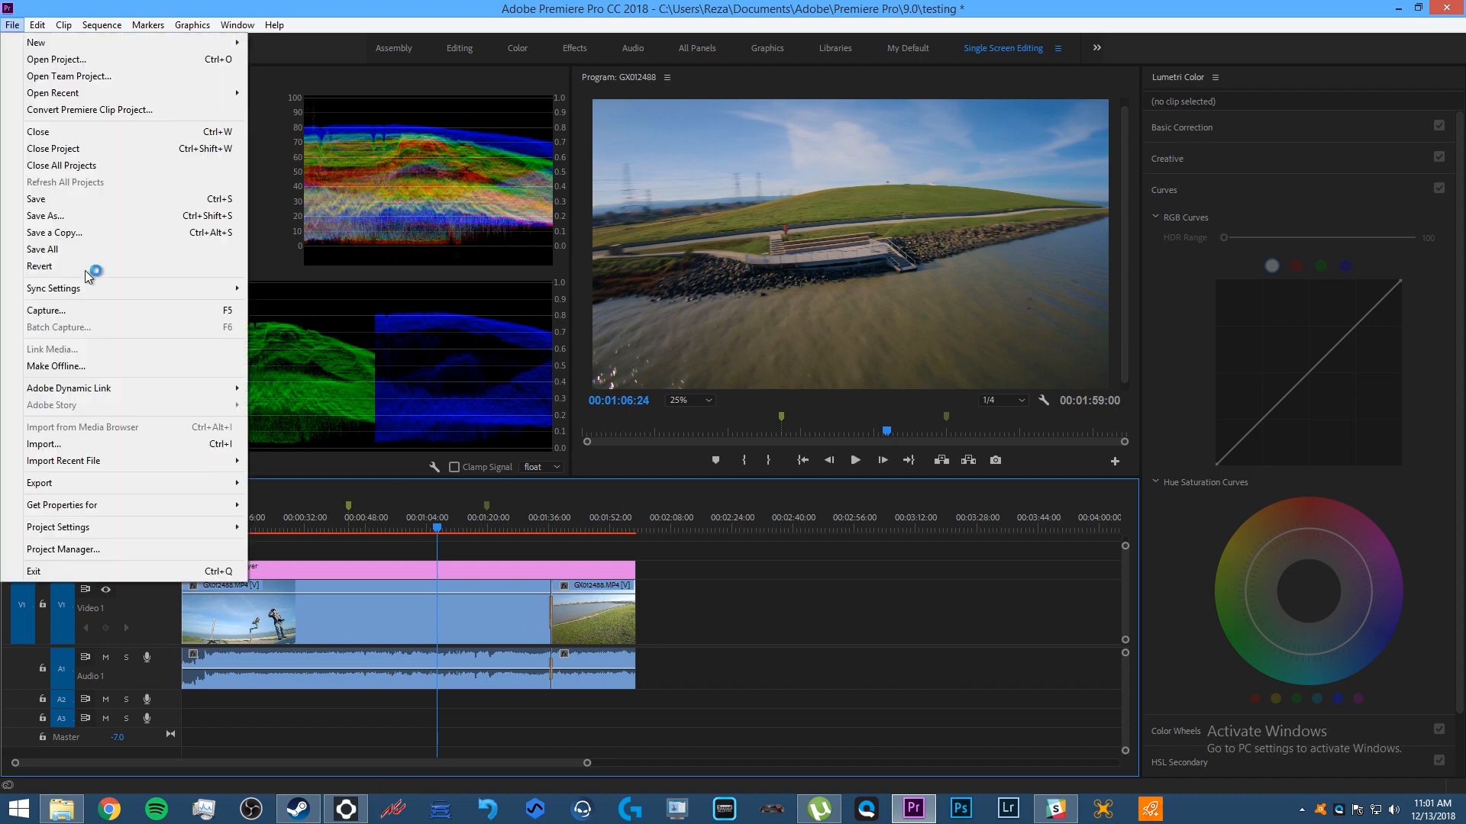